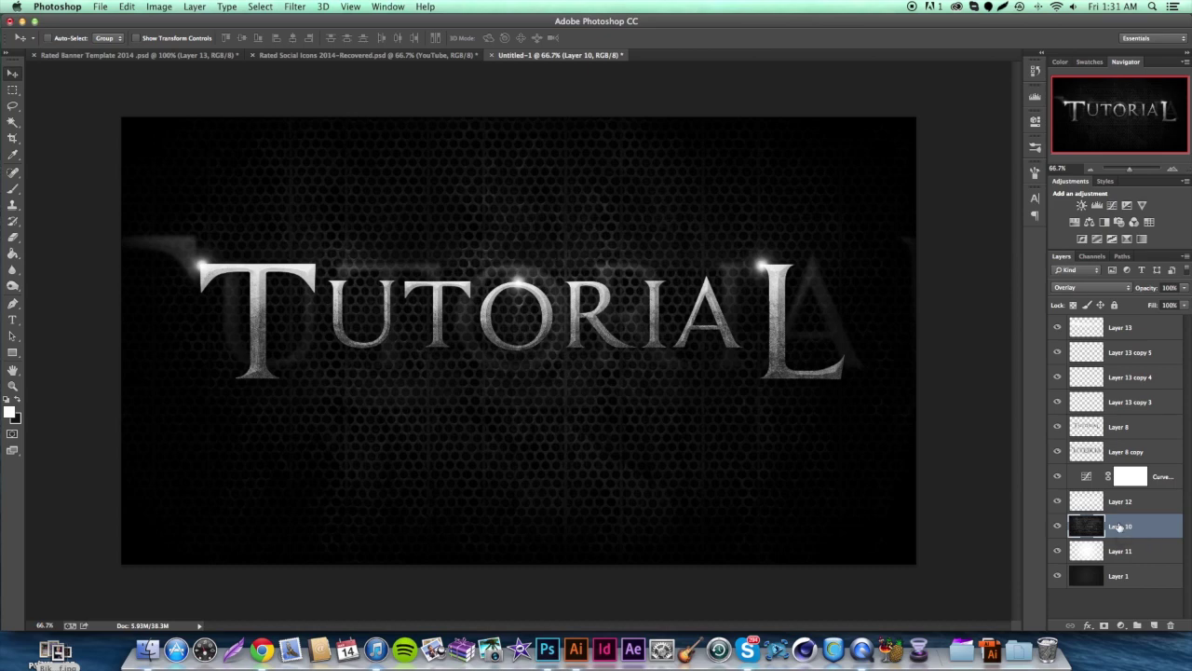
Step: Delete all the layers above Layer 1, leaving only the plain dark background
click(1137, 552)
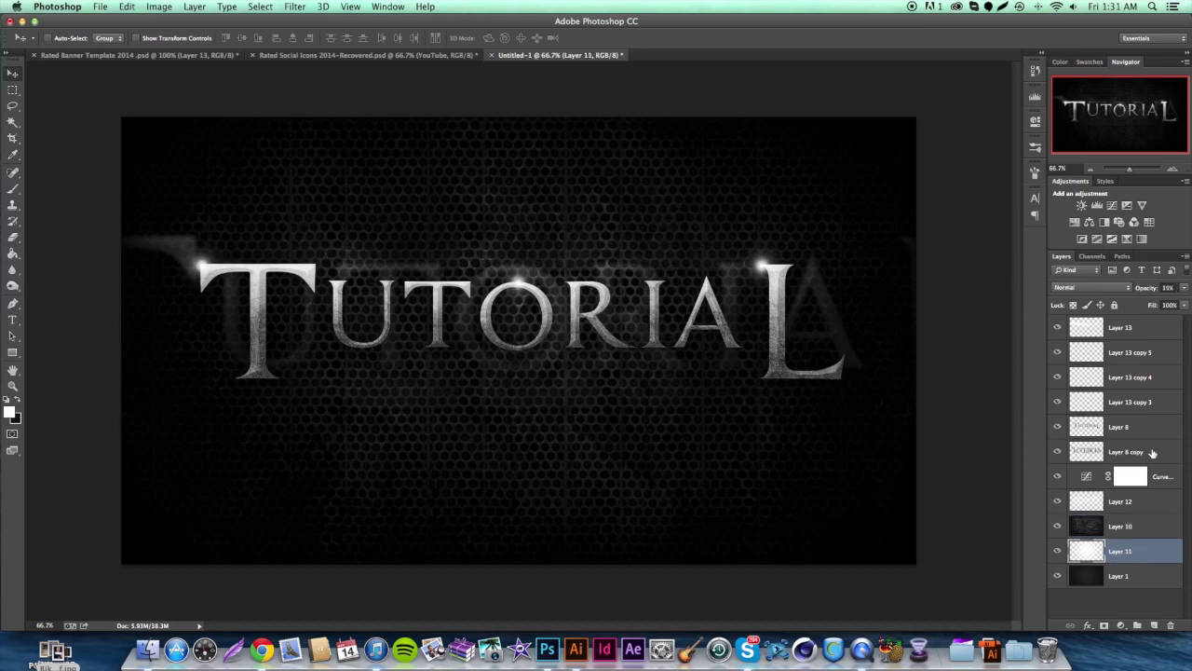
shift+click(1129, 337)
key(BackSpace)
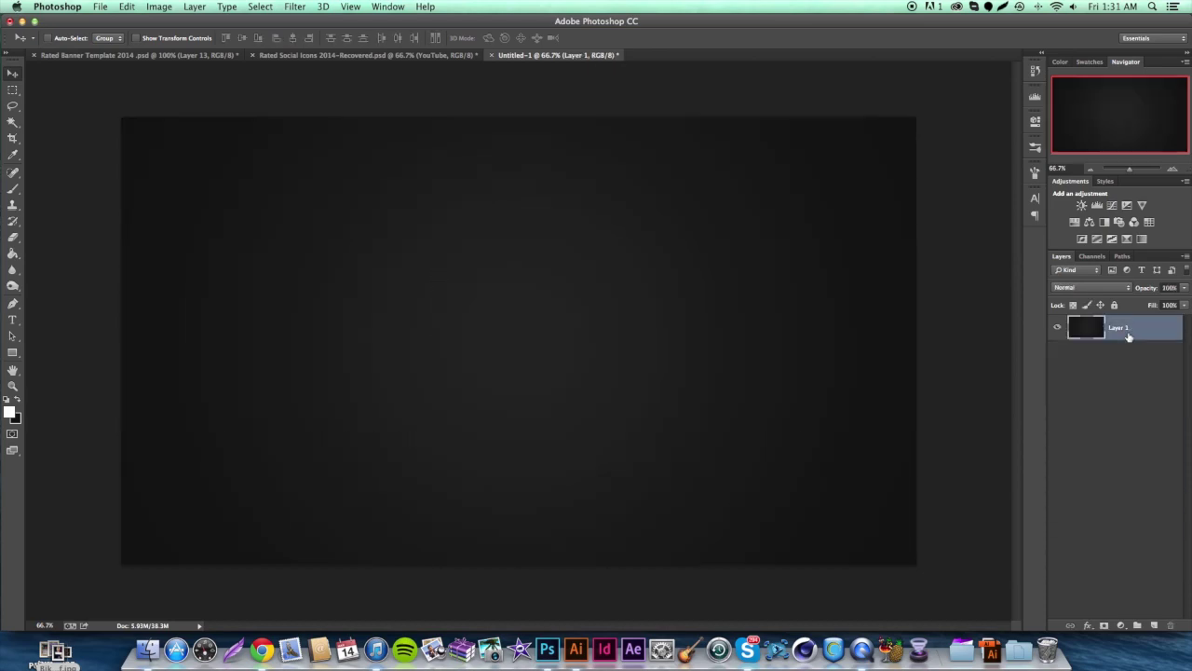
Step: Apply a #121212 Color Overlay to Layer 1 and rasterize its layer style
click(1087, 625)
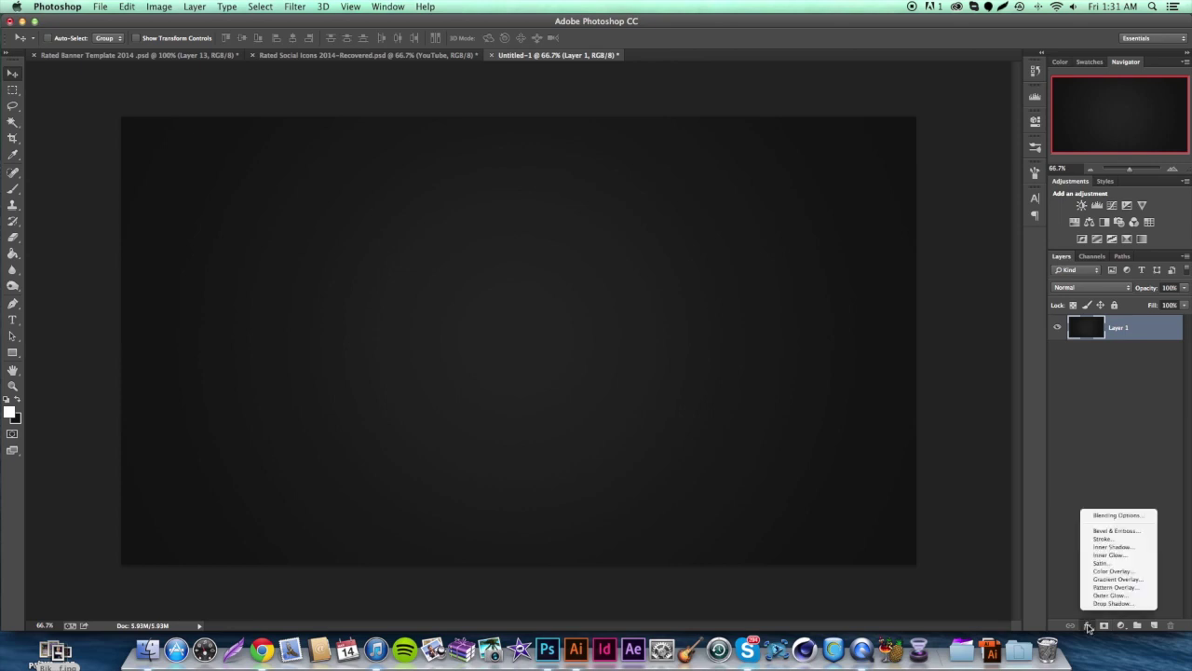
click(1100, 578)
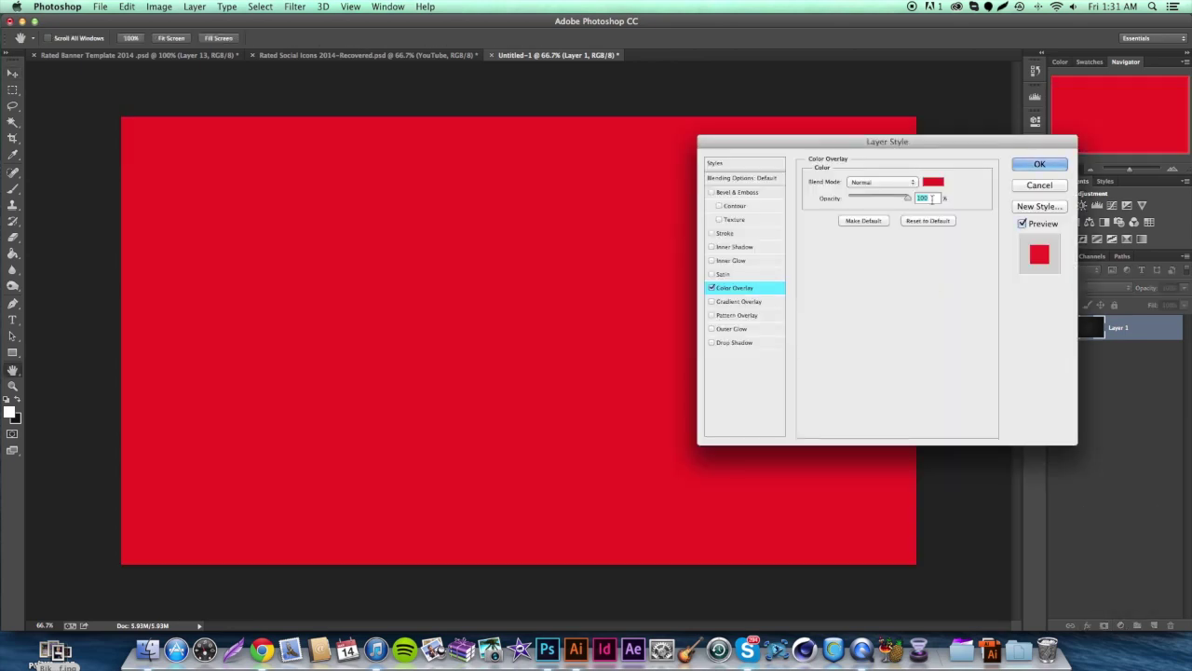
click(934, 182)
drag(870, 617, 829, 619)
text(111111)
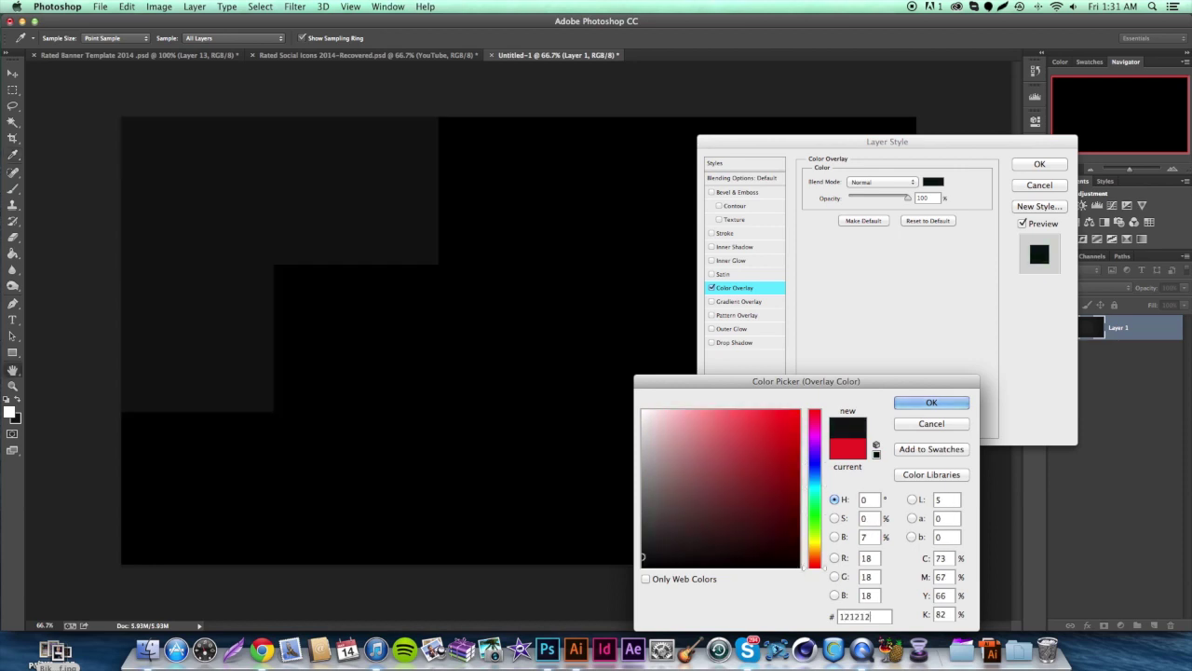
key(Return)
key(Return)
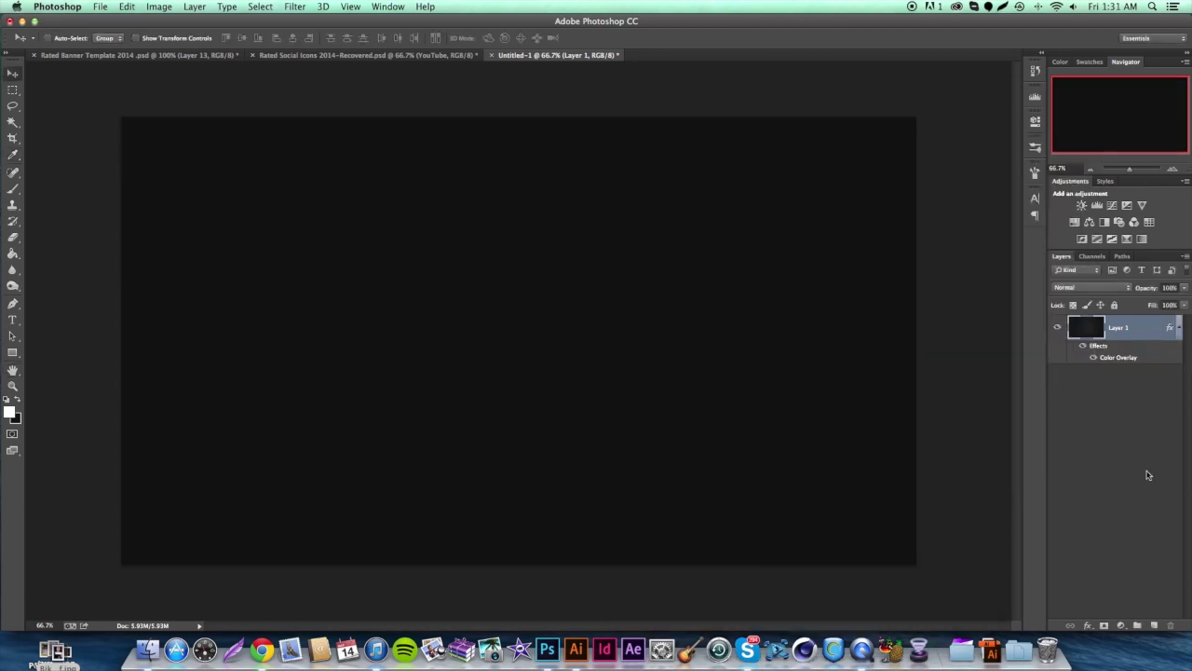
right_click(1127, 331)
click(1020, 281)
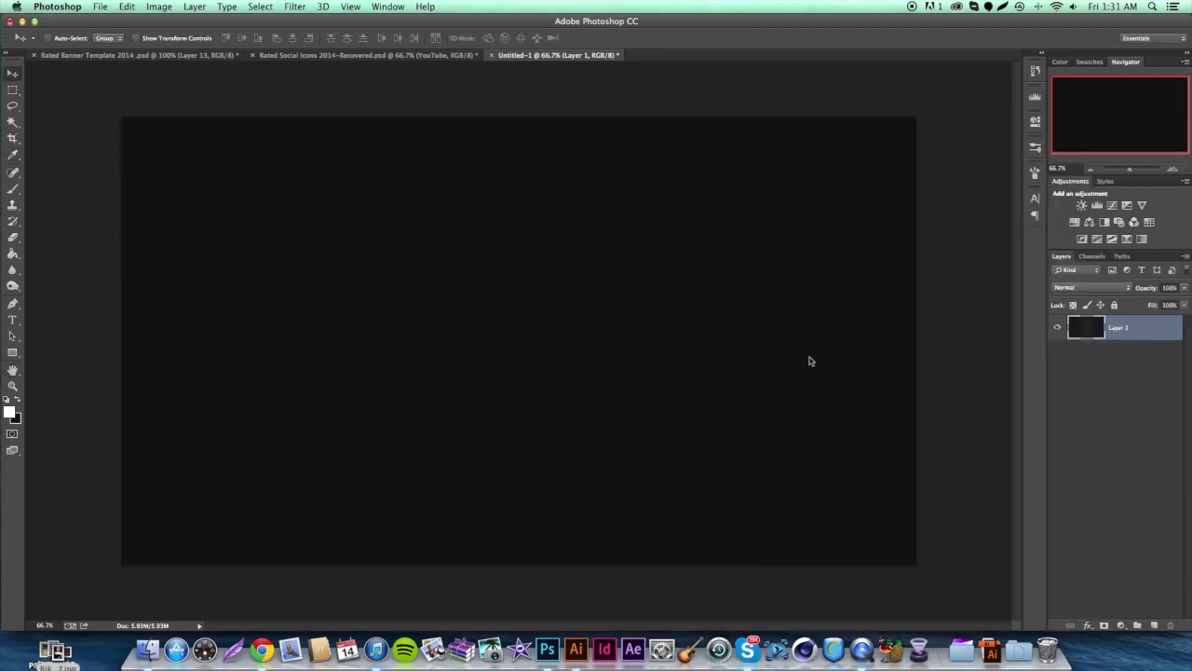
Step: Paint one soft white dab at the canvas centre on a new layer, using a 1750 px brush with 0% hardness
click(13, 320)
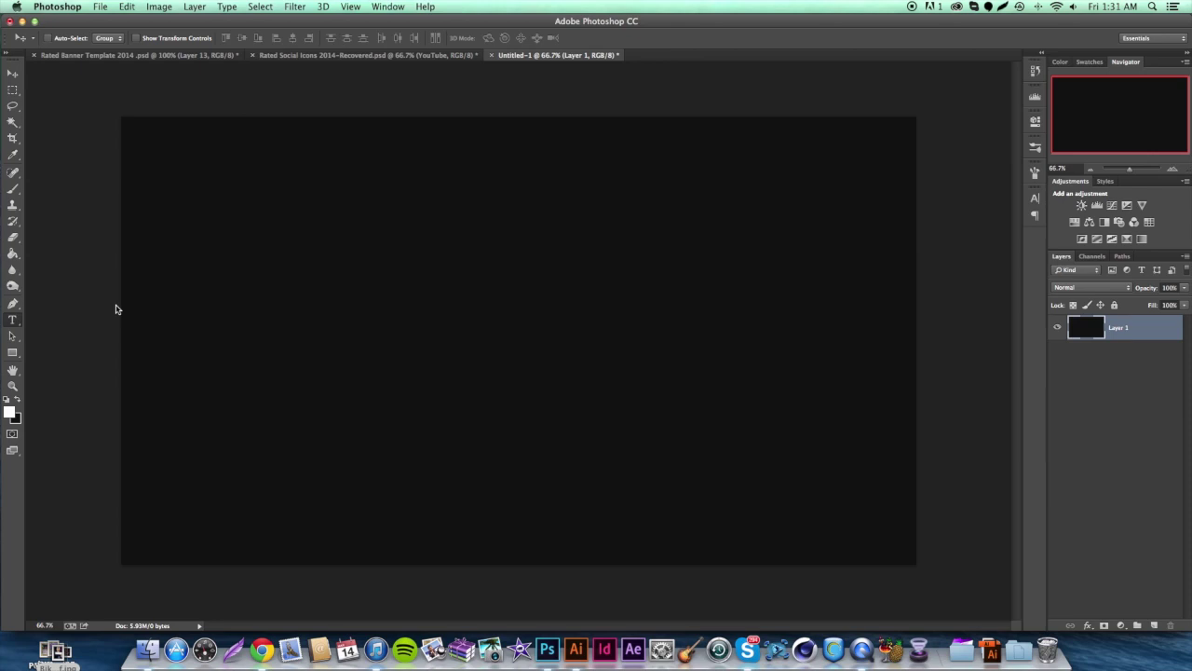
click(14, 187)
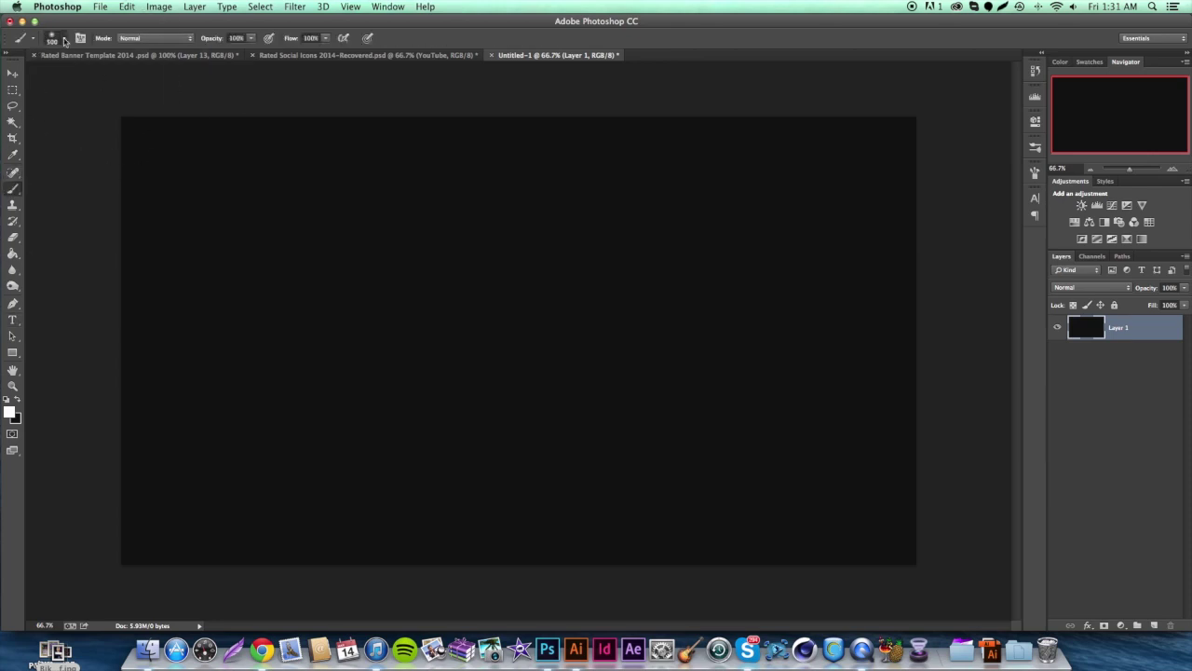
right_click(221, 88)
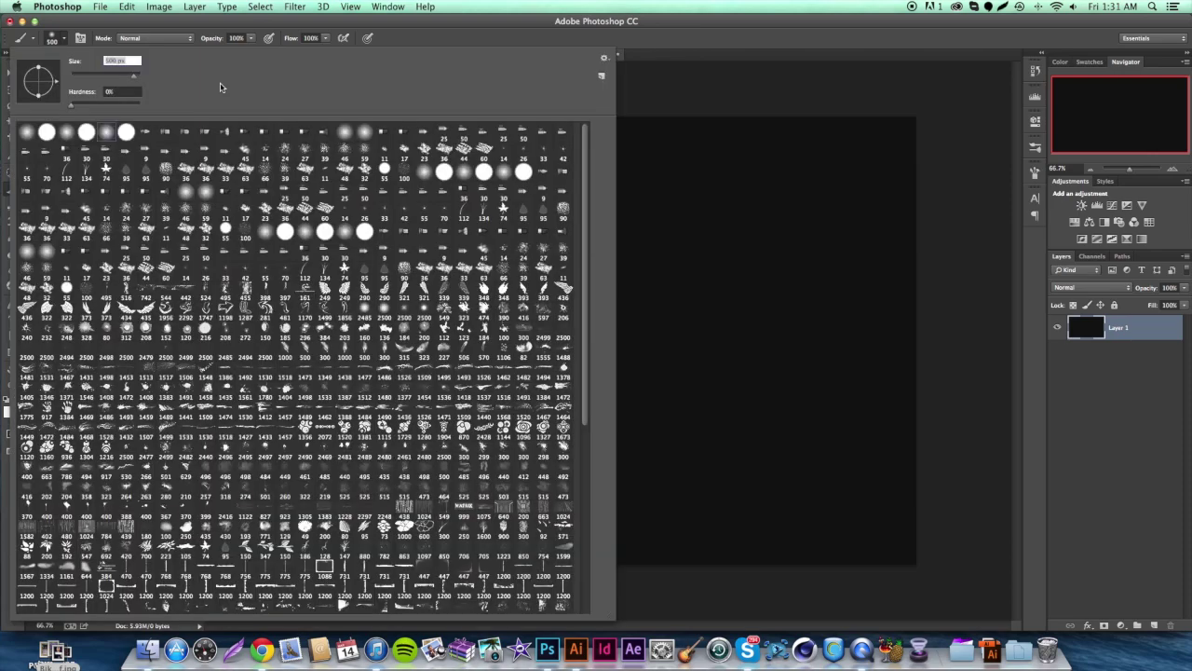
click(132, 61)
text(1)
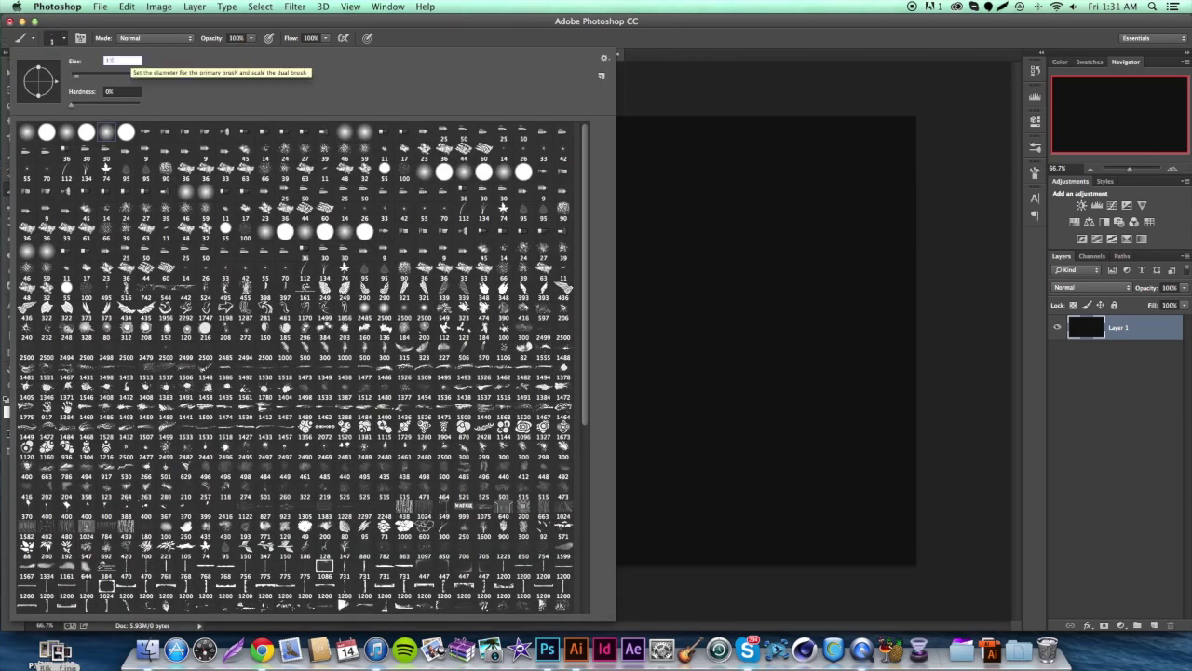
text(750)
key(Return)
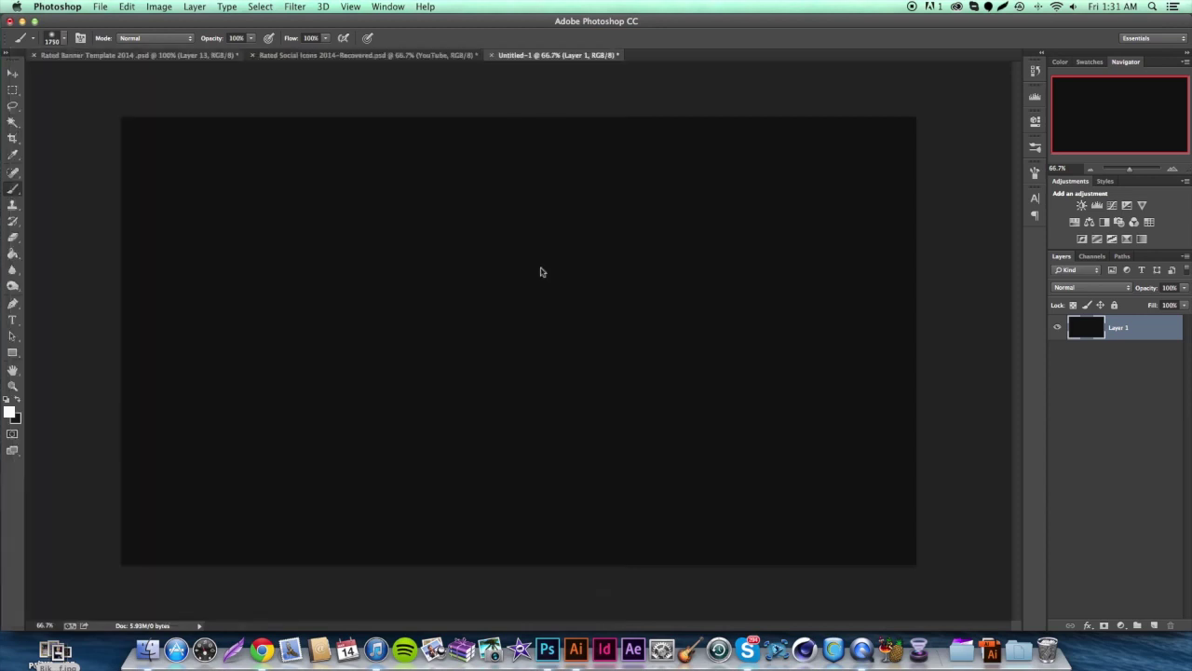
click(1155, 623)
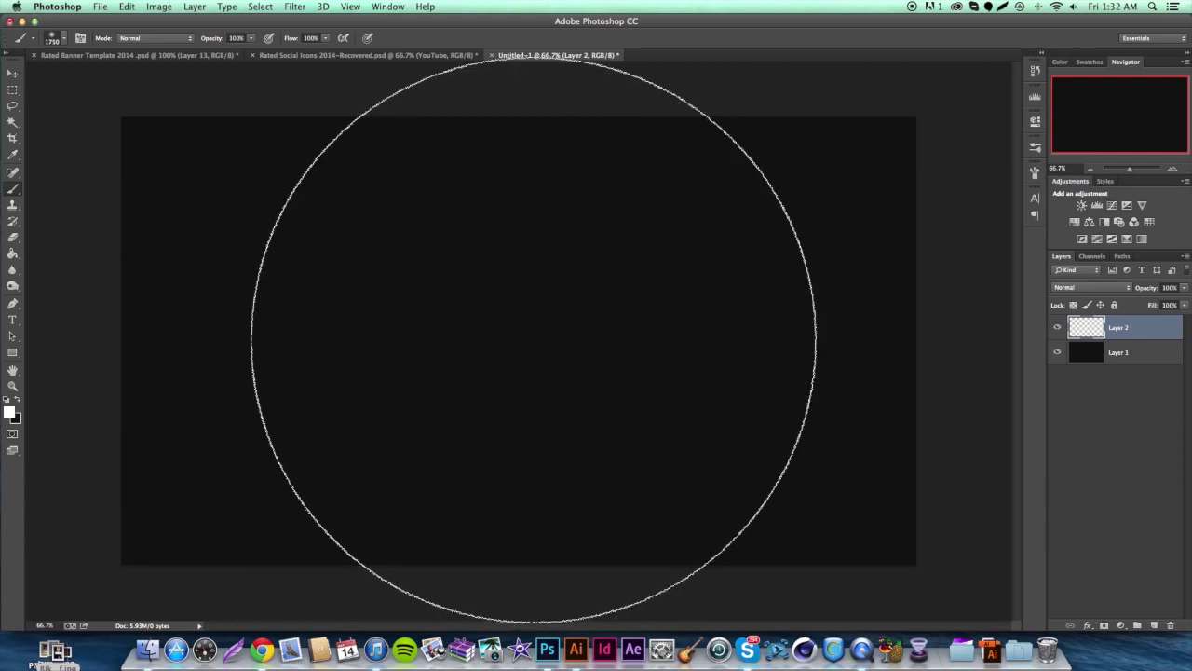
click(519, 340)
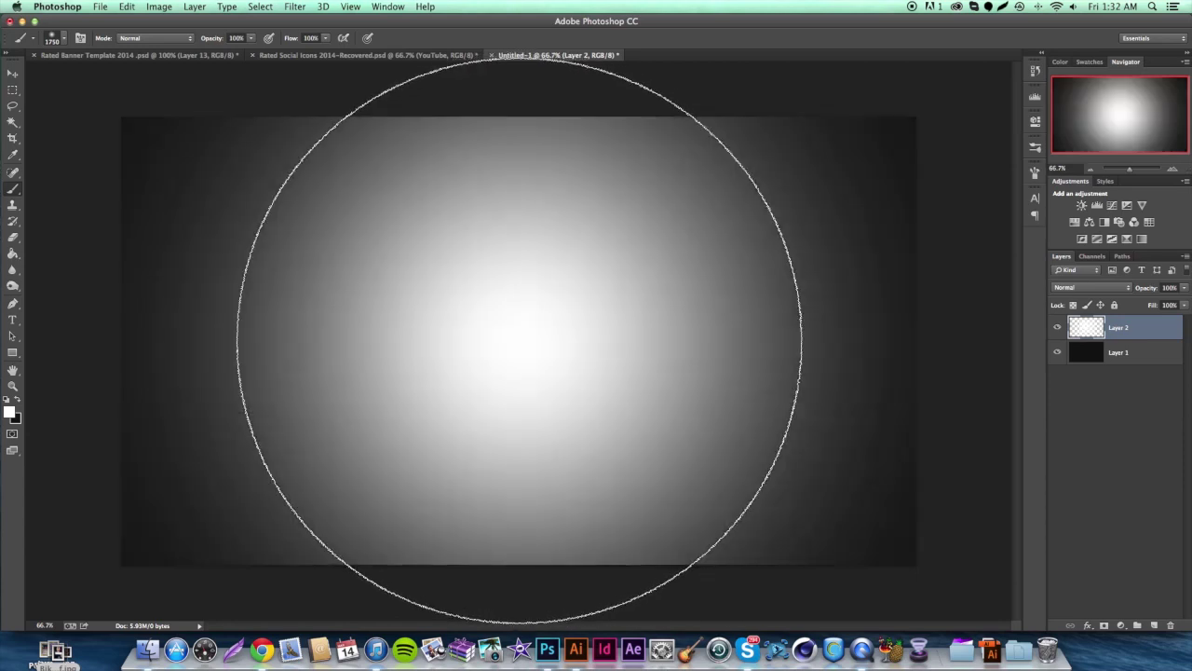
Step: Set the white glow layer's opacity to 10% and merge it down into Layer 1
click(1168, 288)
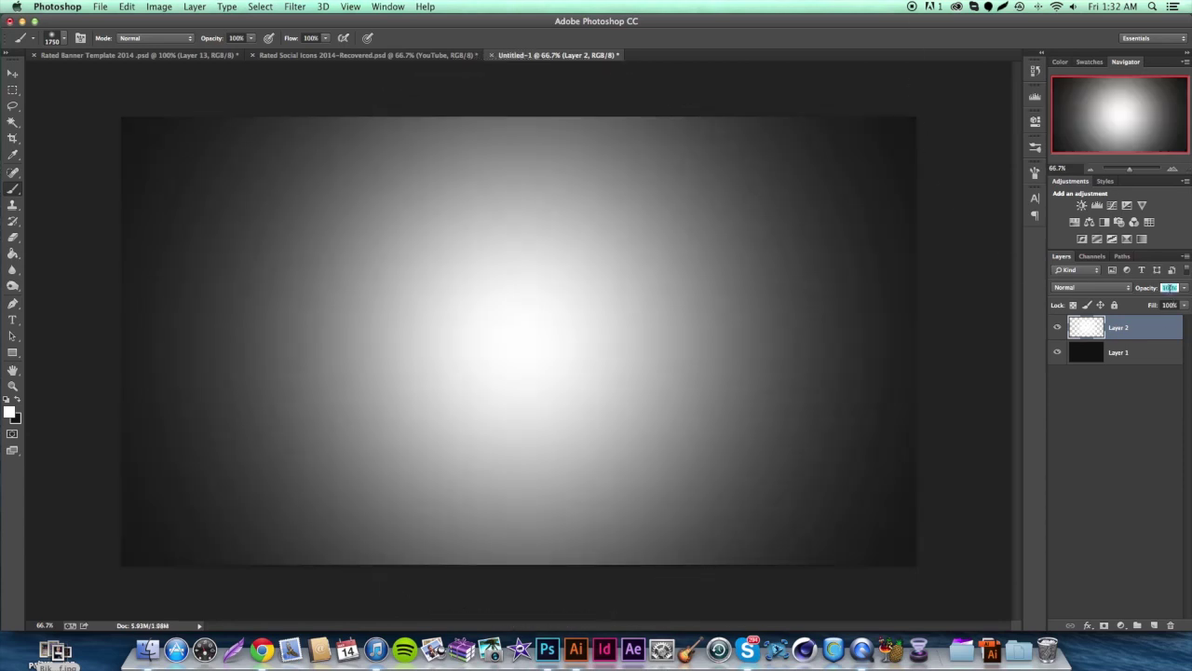
text(10)
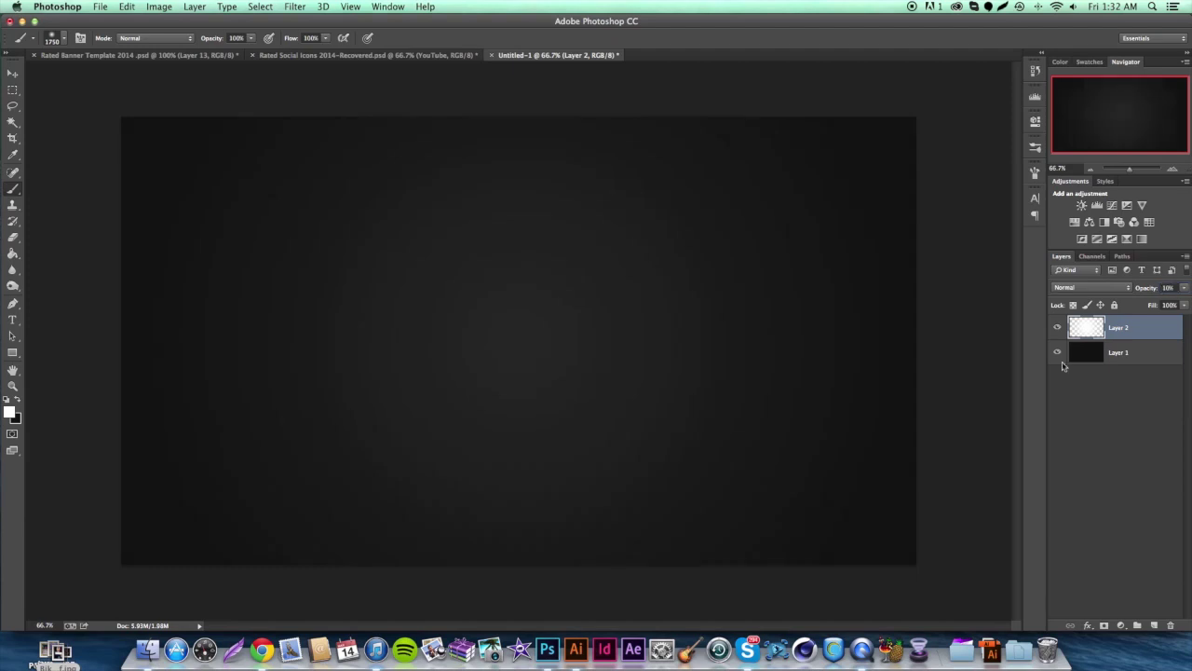
right_click(1147, 333)
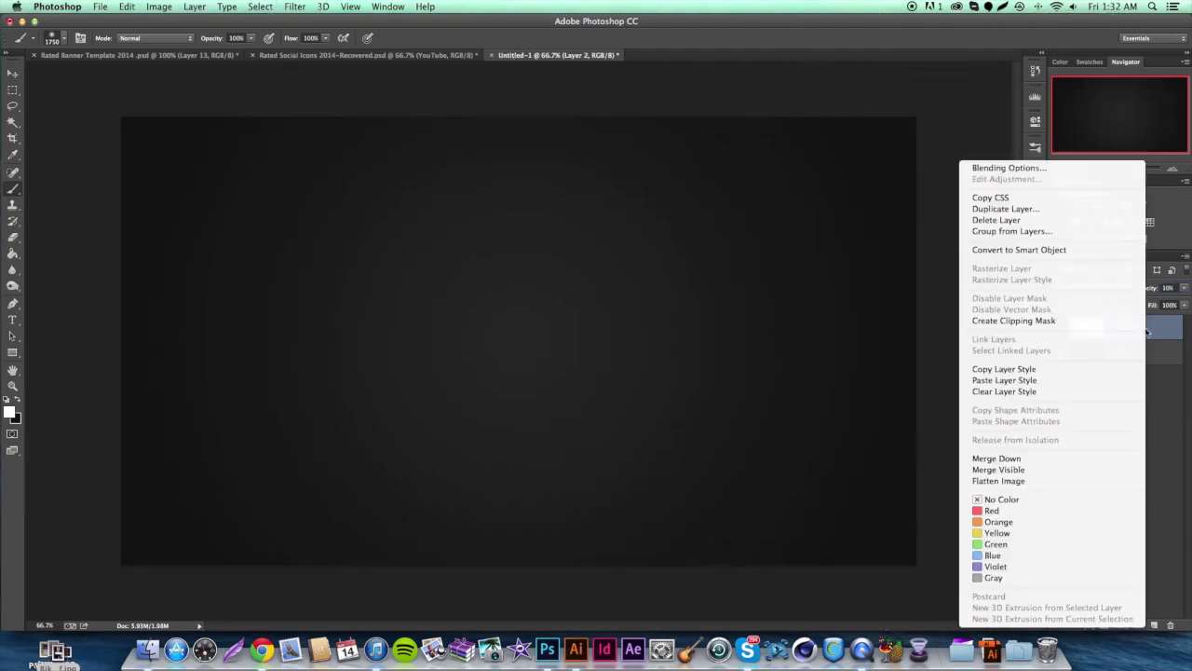
click(1080, 464)
Step: Apply the Spatter filter from the Brush Strokes group to Layer 1, with spray radius 15 and smoothness 1
click(294, 7)
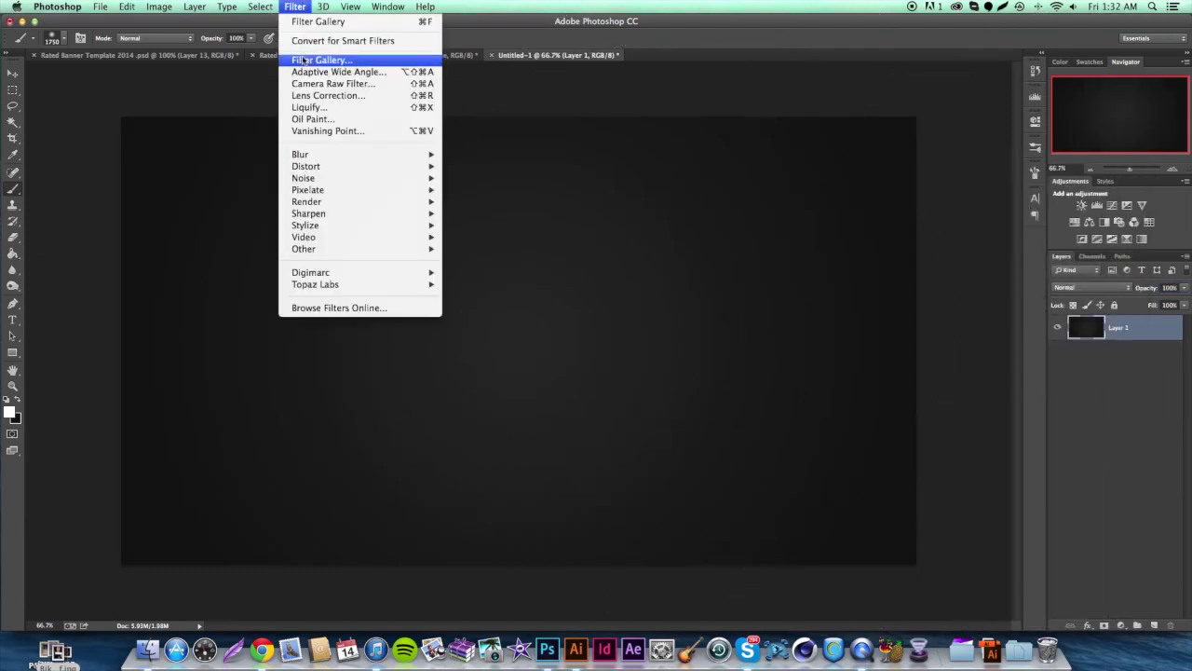
click(322, 59)
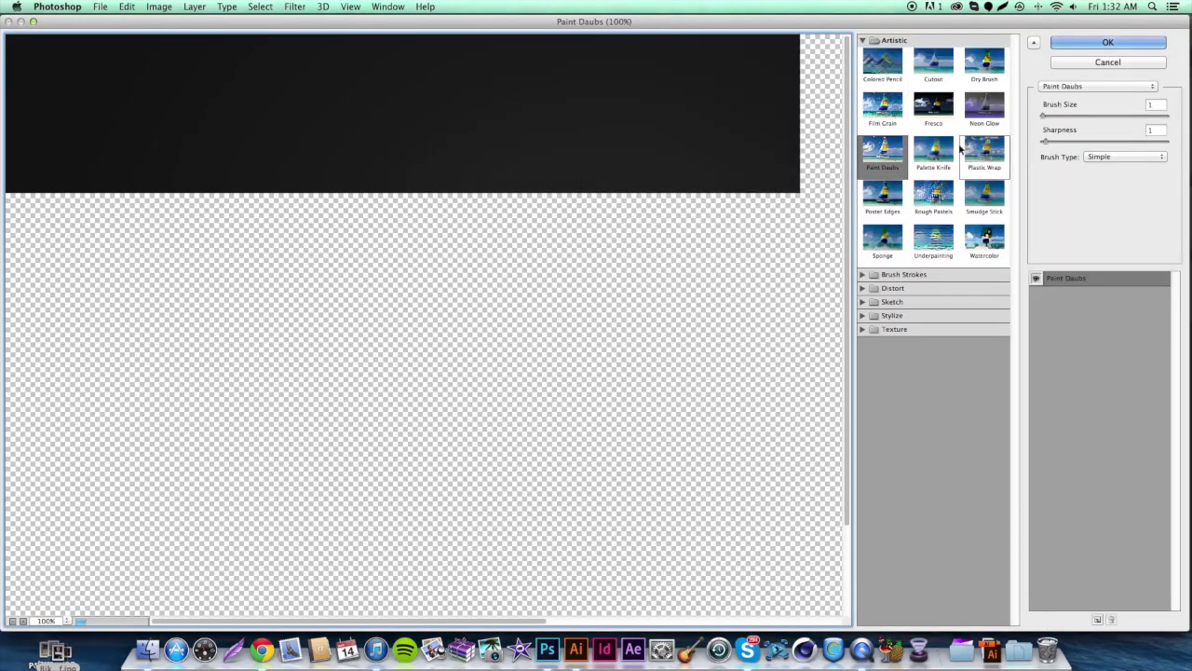
click(895, 40)
click(903, 53)
click(996, 119)
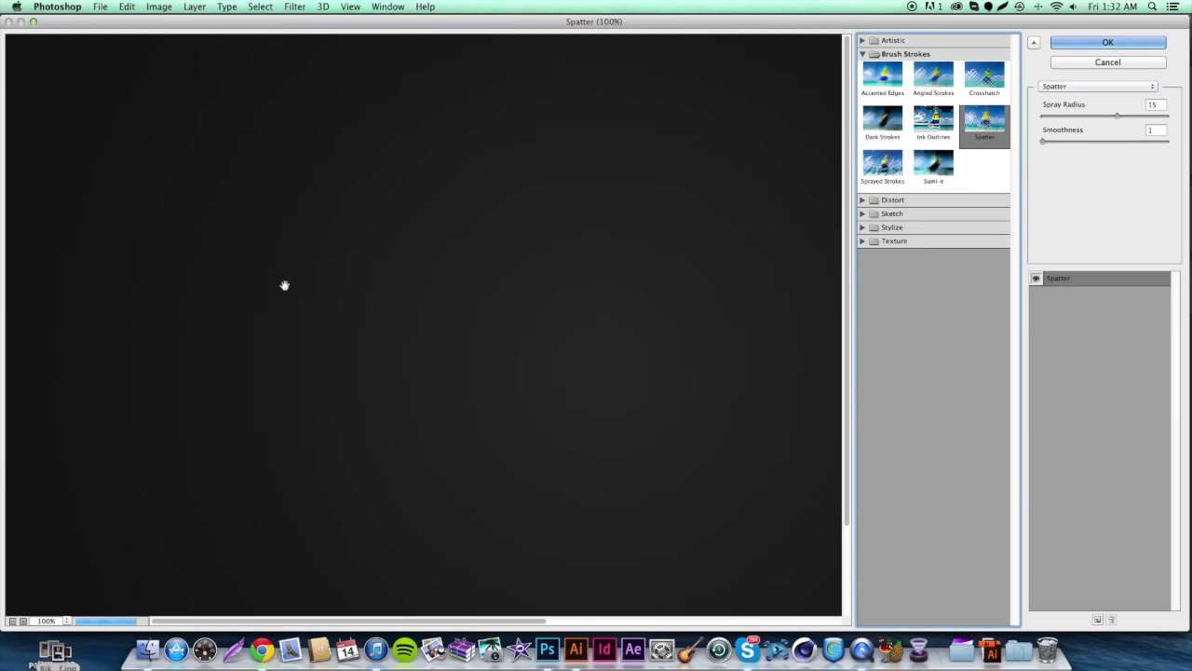
click(1122, 40)
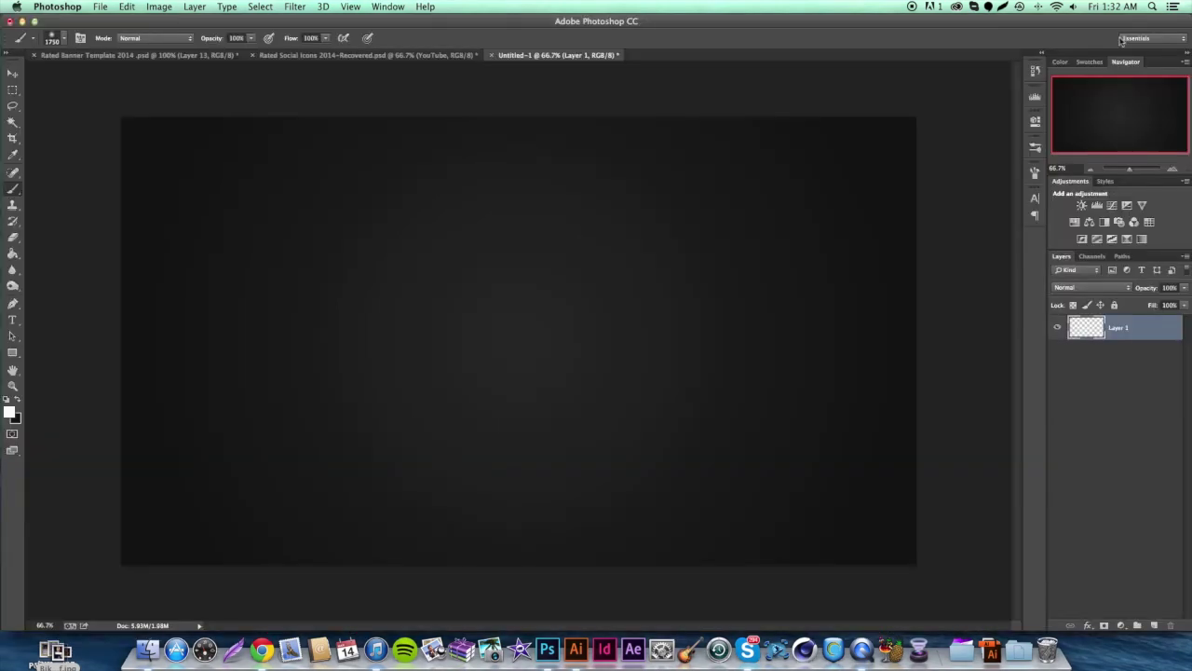
Step: Start opening an image file and browse to the Grunge Stuff folder inside Rated 40k Jedi Pack
key(v)
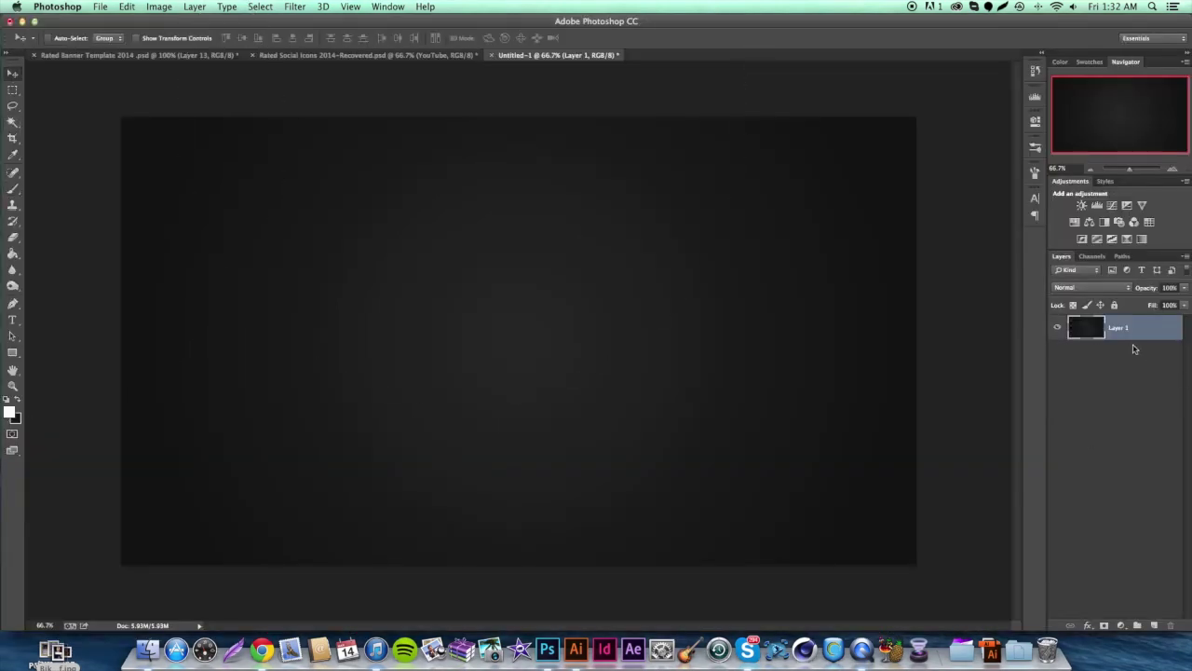
click(68, 5)
mouse_move(100, 7)
click(119, 35)
scroll(445, 206, down, 4)
click(459, 199)
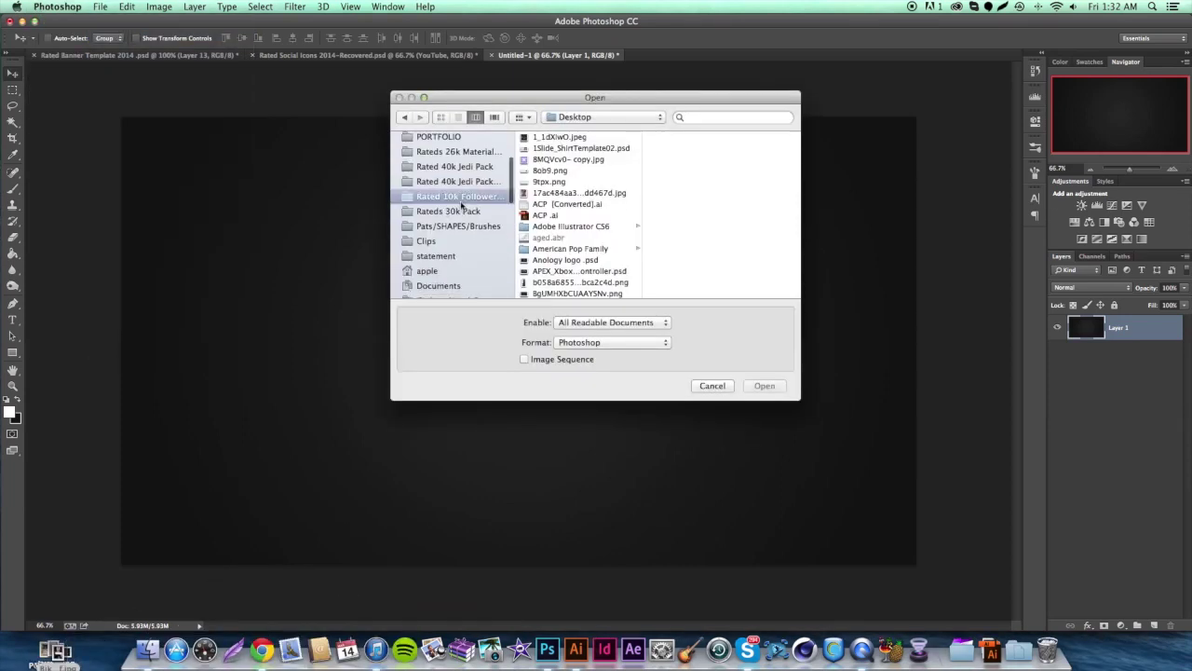
click(459, 182)
click(464, 169)
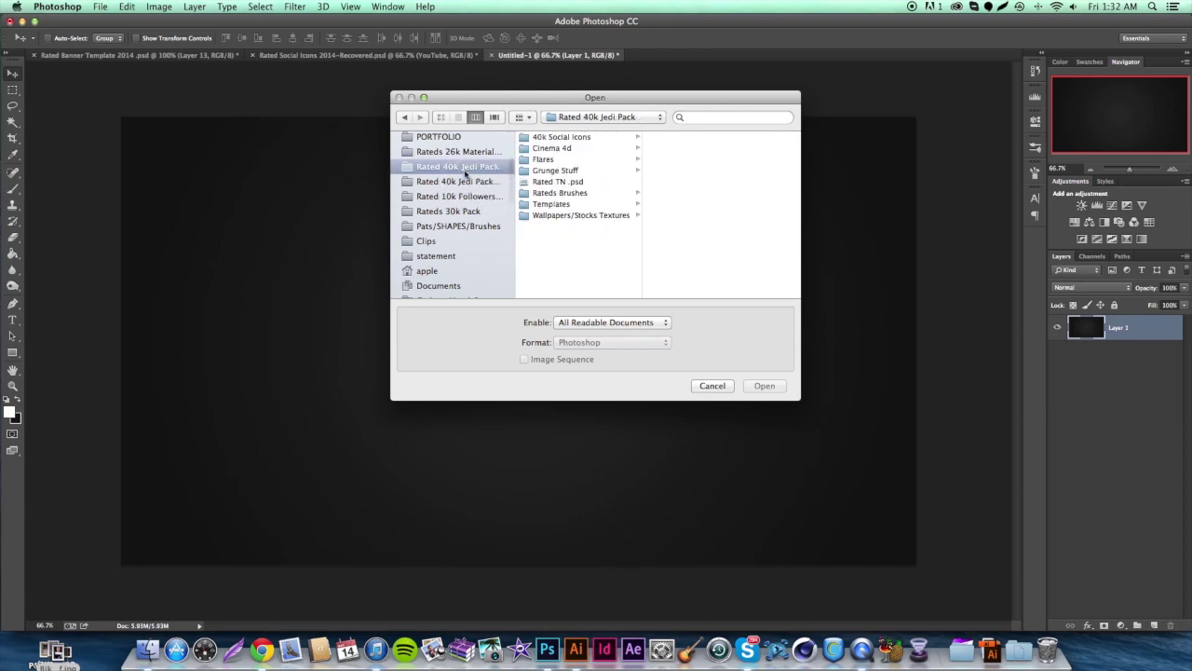
click(567, 170)
Step: Preview the textures in the Grunge Stuff folder and open hd-wallpapers-blue-grunge-background-1680x1050-wallpaper-1.jpg
click(689, 159)
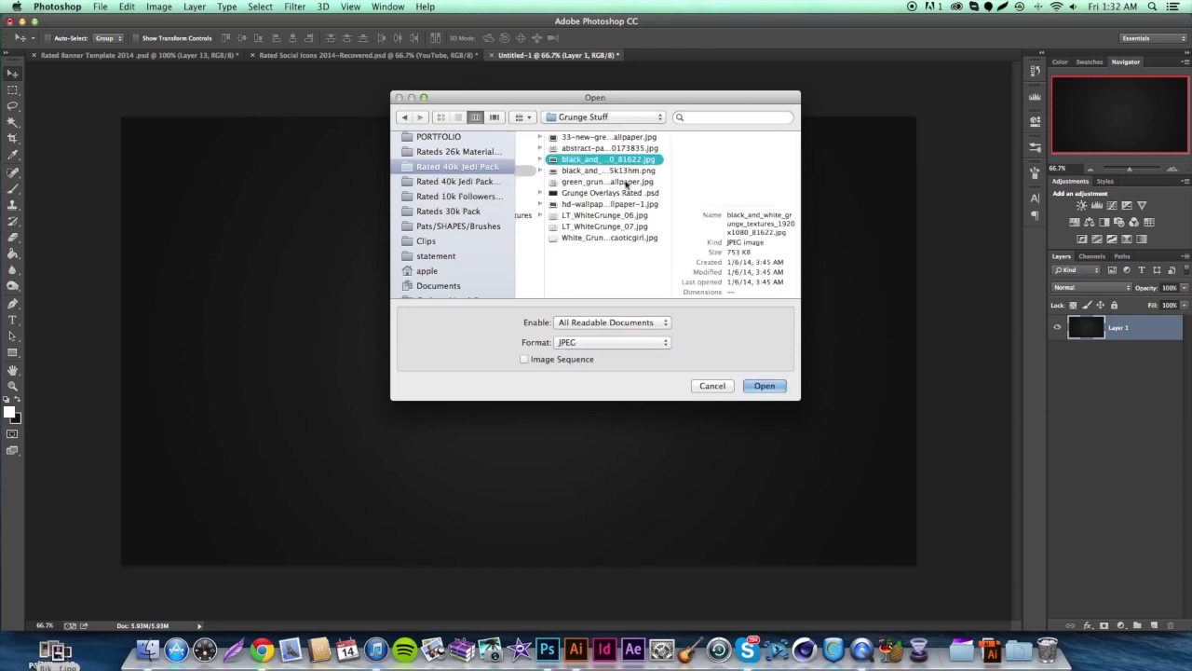
click(611, 171)
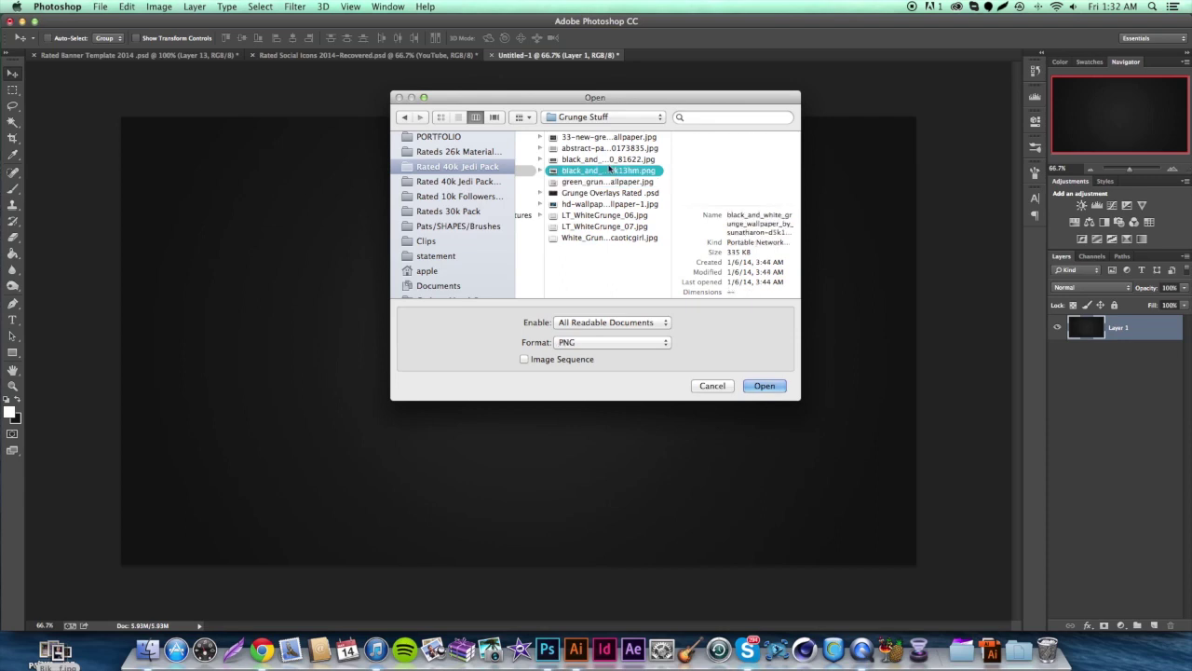
click(610, 137)
click(611, 160)
click(611, 138)
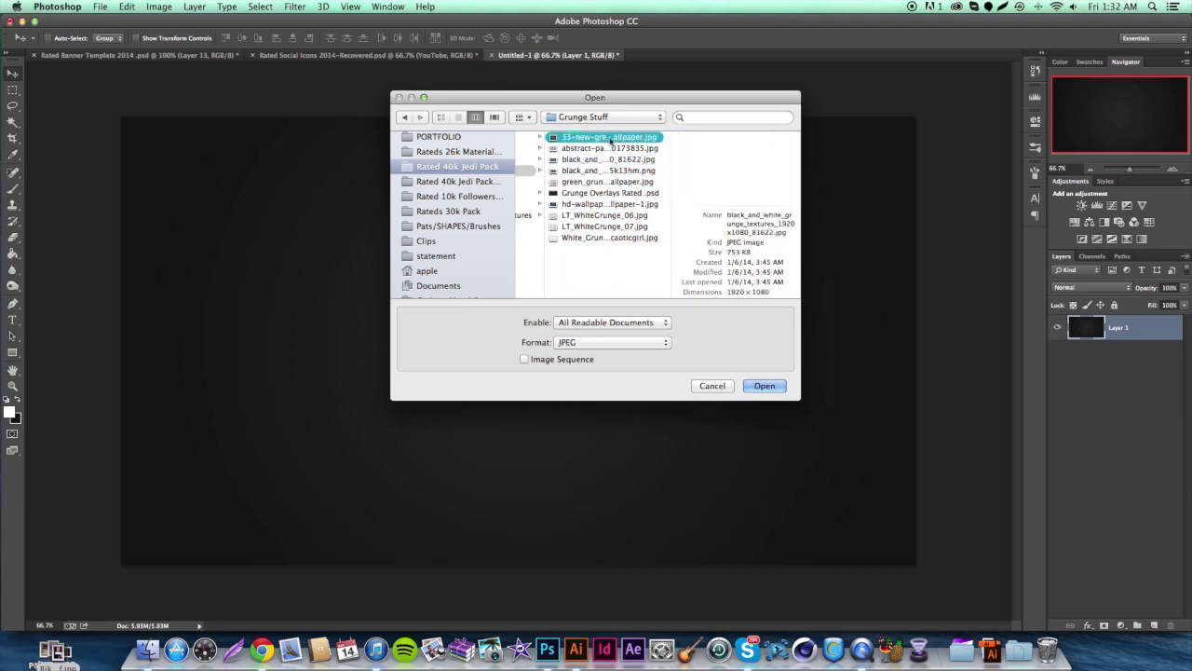
click(610, 148)
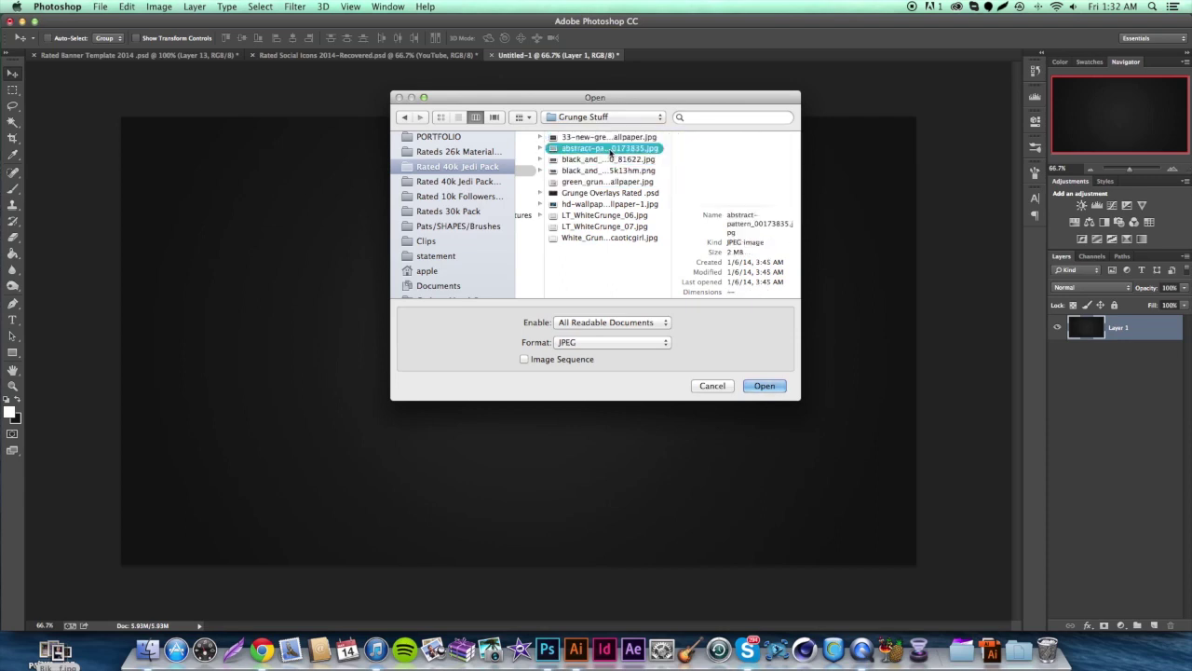
click(605, 170)
click(621, 239)
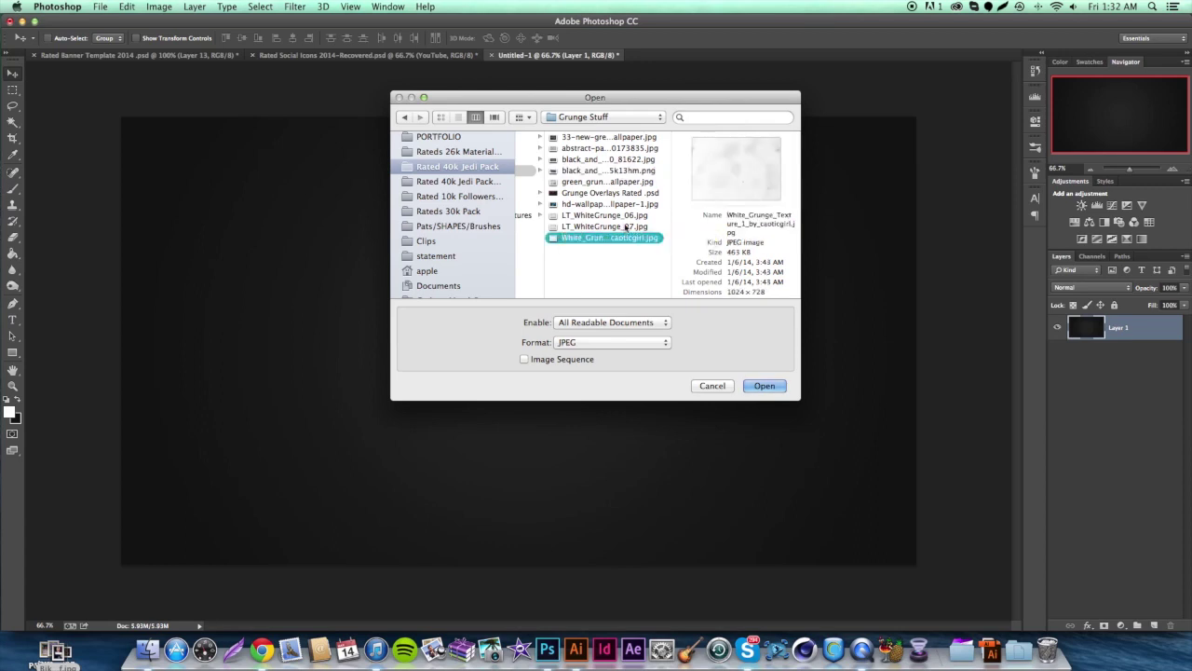
click(626, 226)
click(624, 215)
click(623, 204)
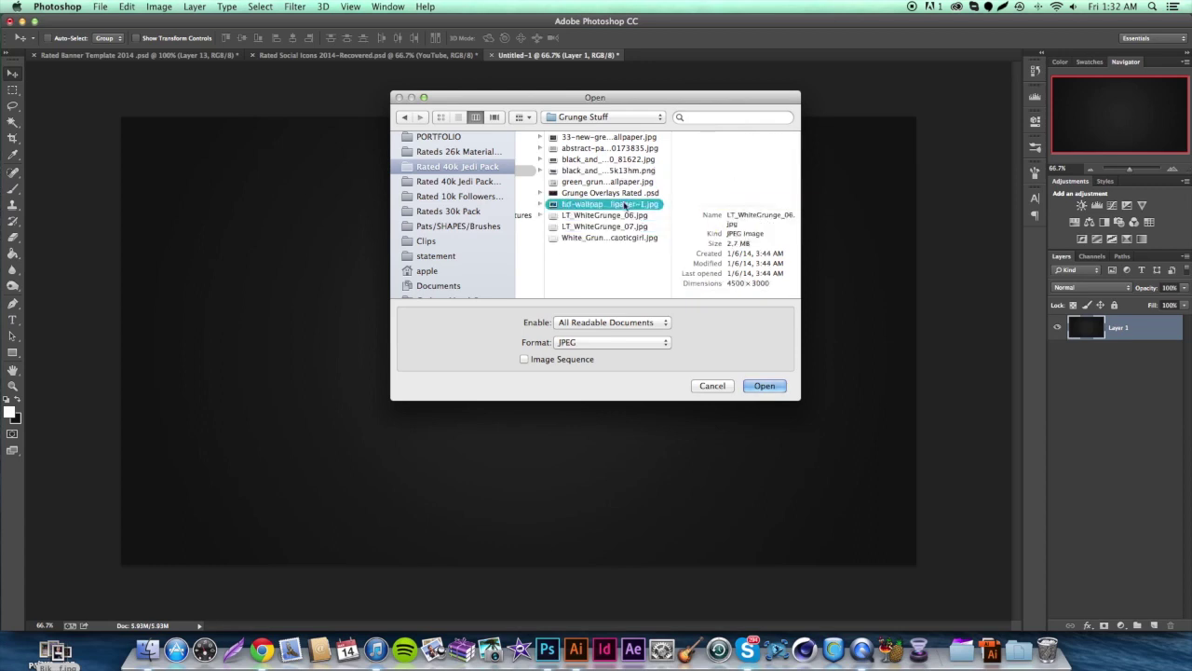
click(775, 389)
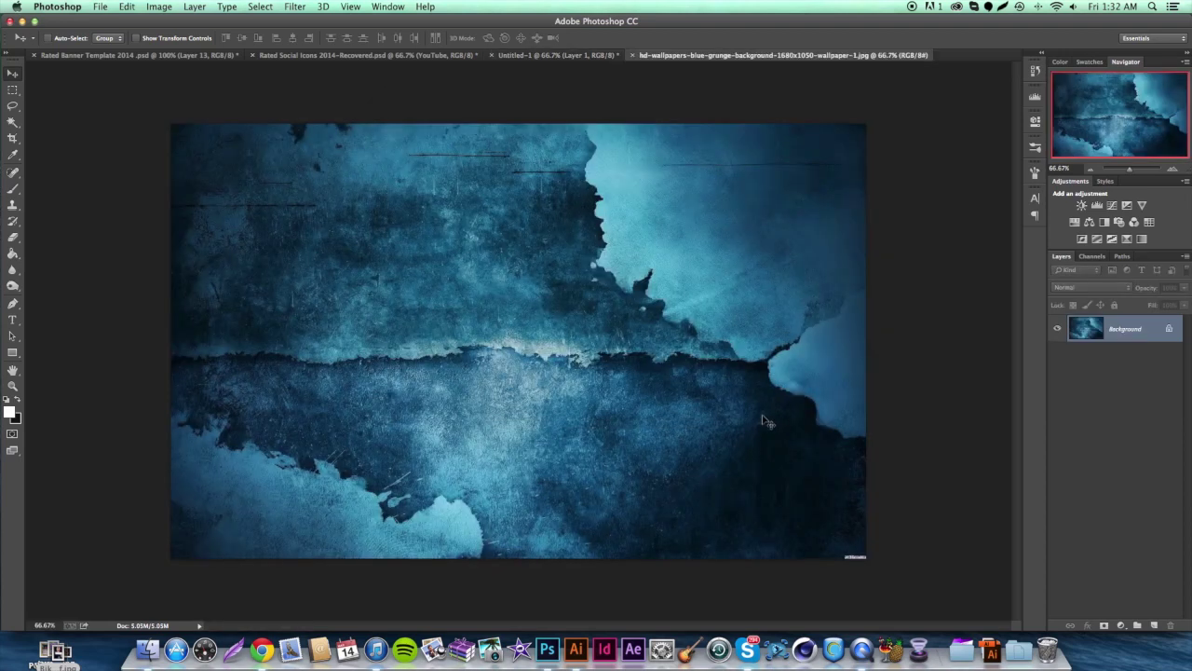
Step: Desaturate the blue grunge image with Hue/Saturation at saturation -100 and bring it into the Untitled-1 document
key(super+u)
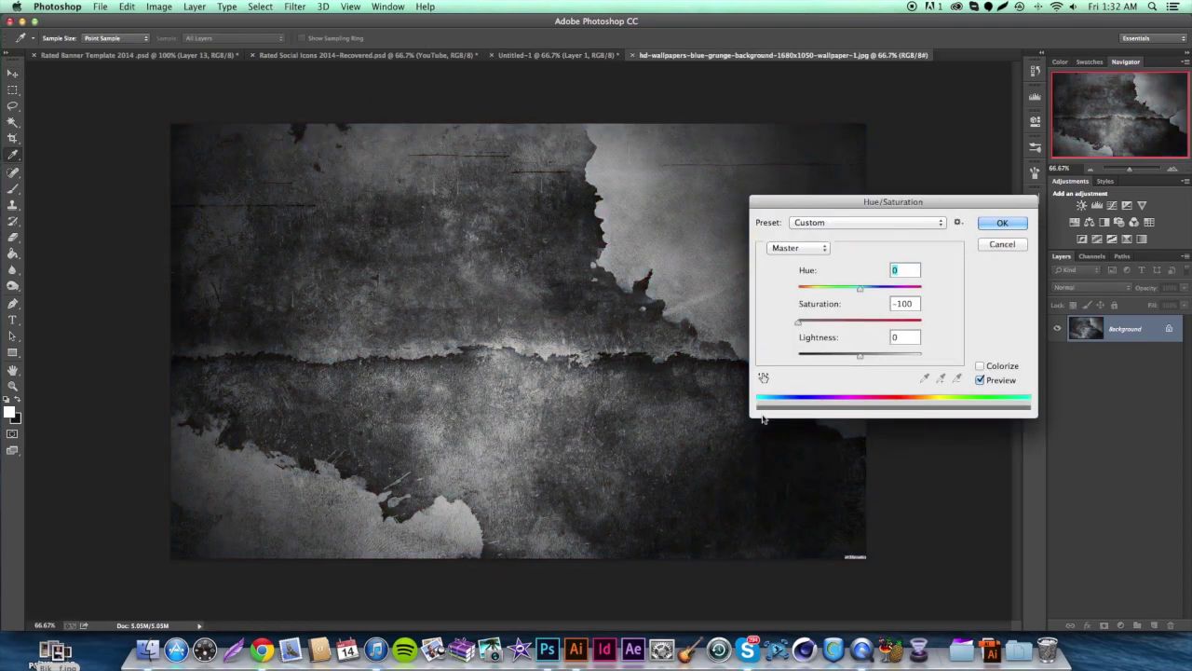
key(Return)
drag(524, 56, 483, 218)
Step: Offset a copy of the grunge texture down and to the right, blend its edges with the Eraser, and merge the grunge layers
mouse_move(549, 270)
mouse_down()
mouse_move(601, 314)
mouse_move(559, 284)
mouse_move(494, 267)
mouse_move(706, 381)
mouse_move(689, 431)
mouse_up()
key(e)
shift+click(1117, 352)
right_click(1110, 352)
click(991, 458)
Step: Duplicate the merged grunge layer and move the copy down and slightly left to cover the lower part of the canvas
key(super+j)
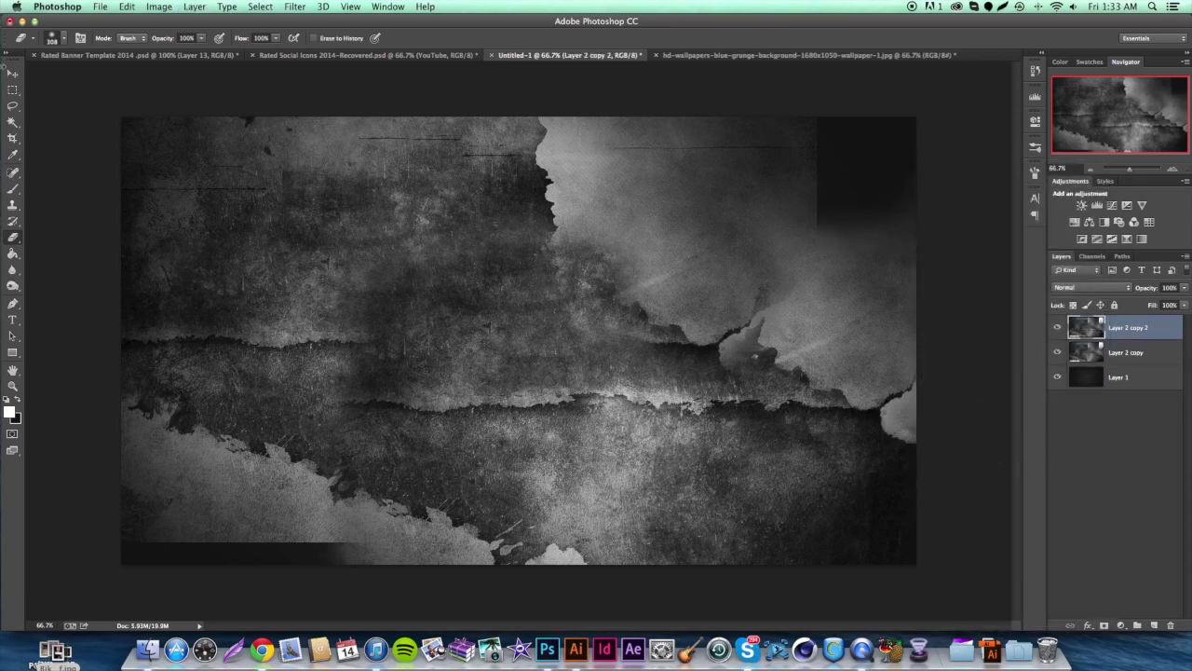
drag(292, 320, 288, 568)
key(super+z)
key(v)
drag(383, 328, 345, 475)
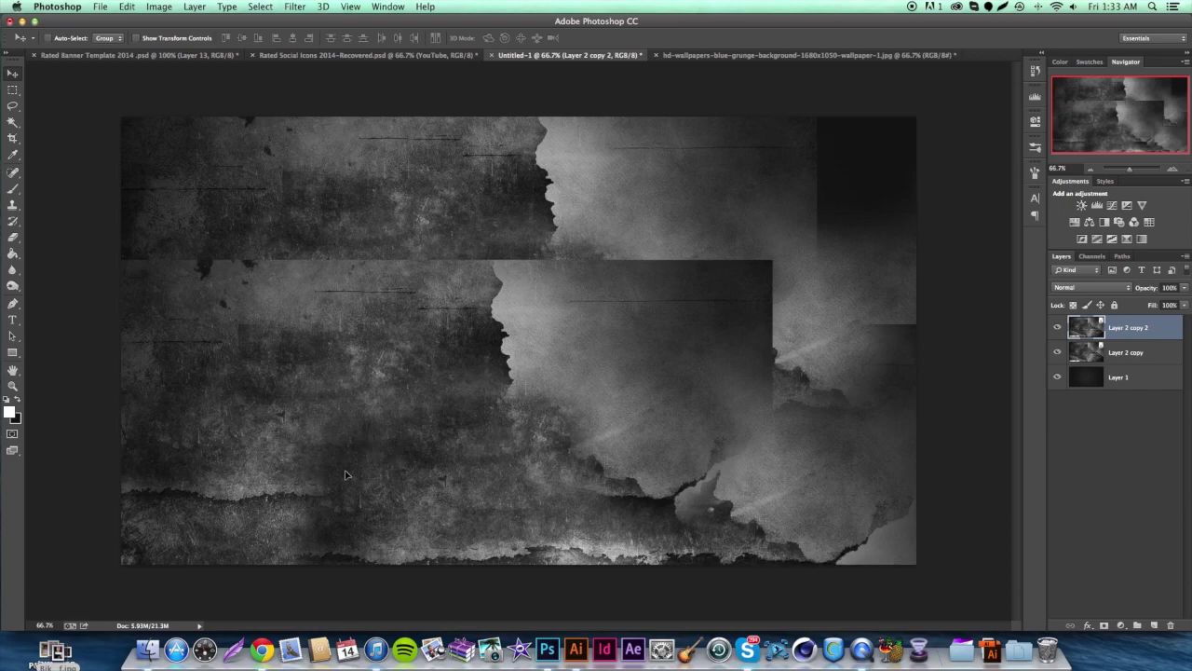
Step: Duplicate the grunge layer, move the copy up and to the right, and erase its hard edges in the lower-left area of the canvas
key(super+j)
drag(326, 387, 589, 274)
key(e)
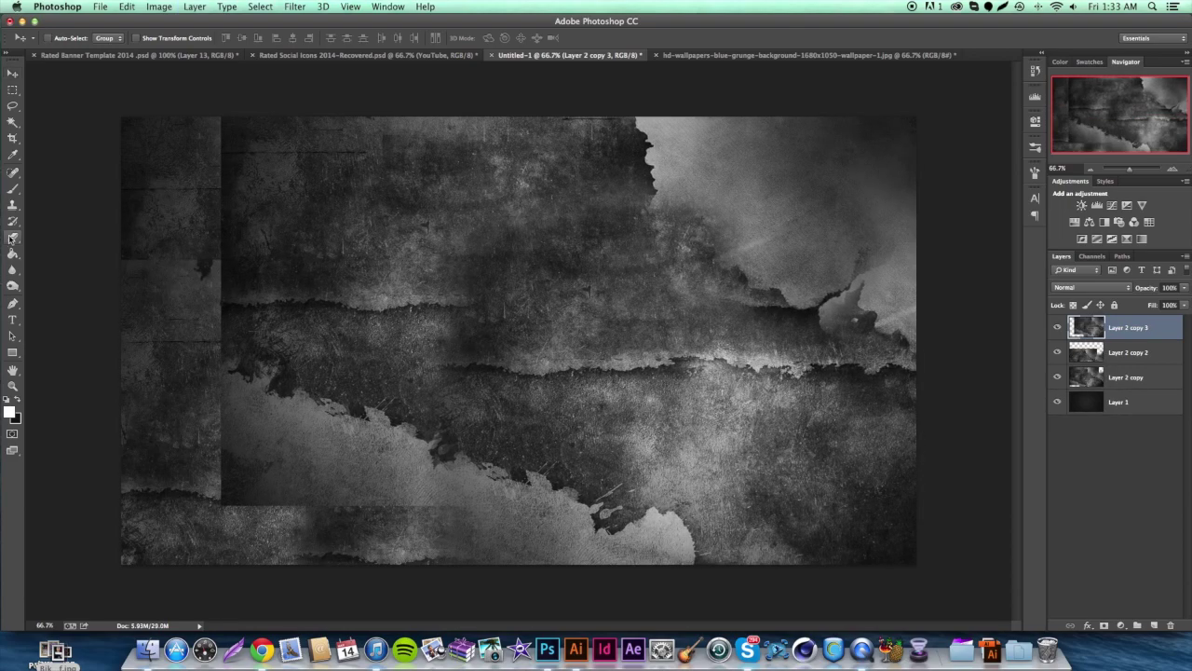
mouse_move(149, 421)
mouse_down()
mouse_move(545, 559)
mouse_move(386, 450)
mouse_up()
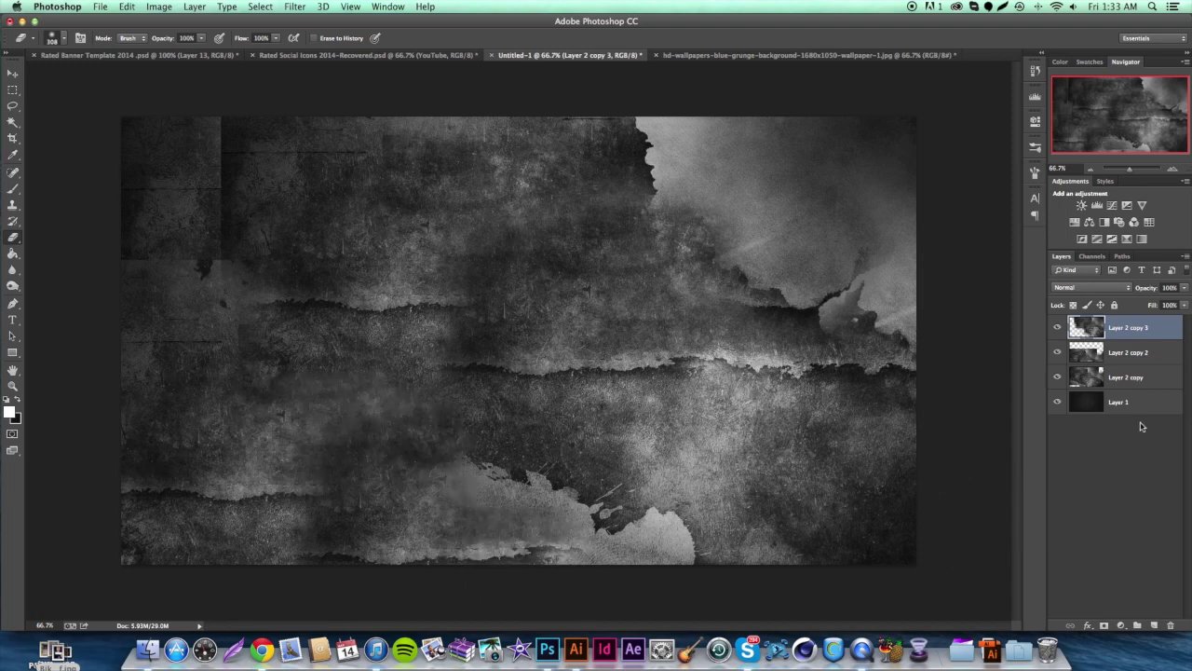
Step: Erase the remaining visible seams along the canvas's left side on Layer 2 copy 2 and Layer 2 copy 3
click(1128, 352)
drag(168, 254, 373, 396)
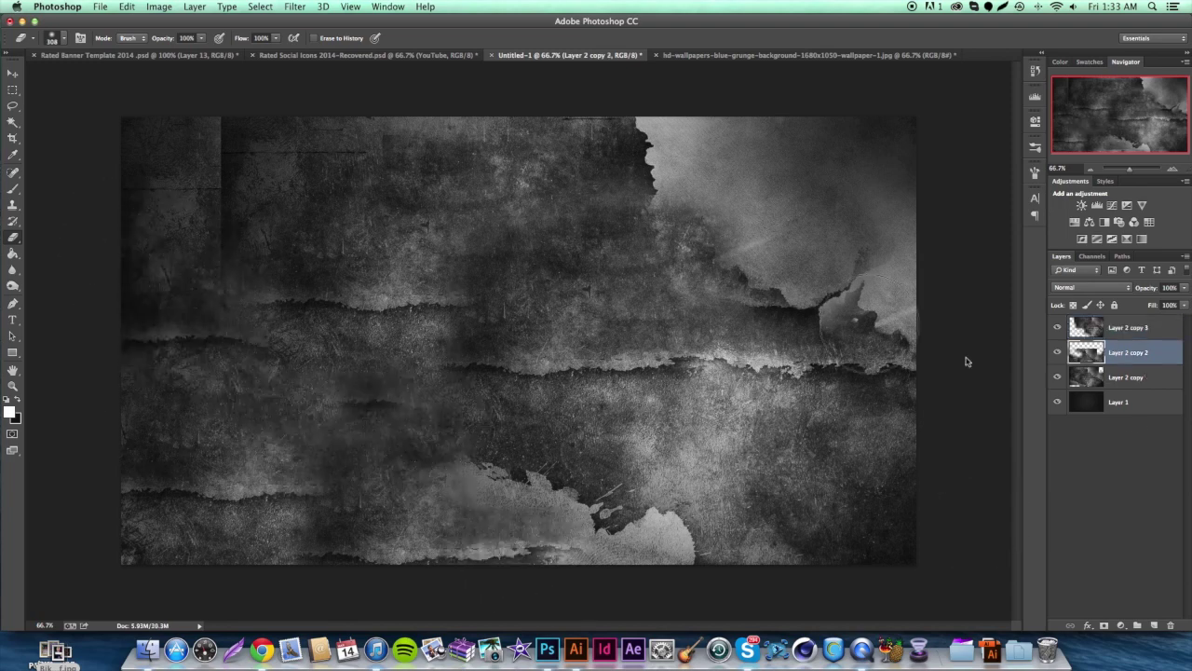
click(1128, 327)
mouse_move(140, 114)
mouse_down()
mouse_move(208, 439)
mouse_move(194, 458)
mouse_up()
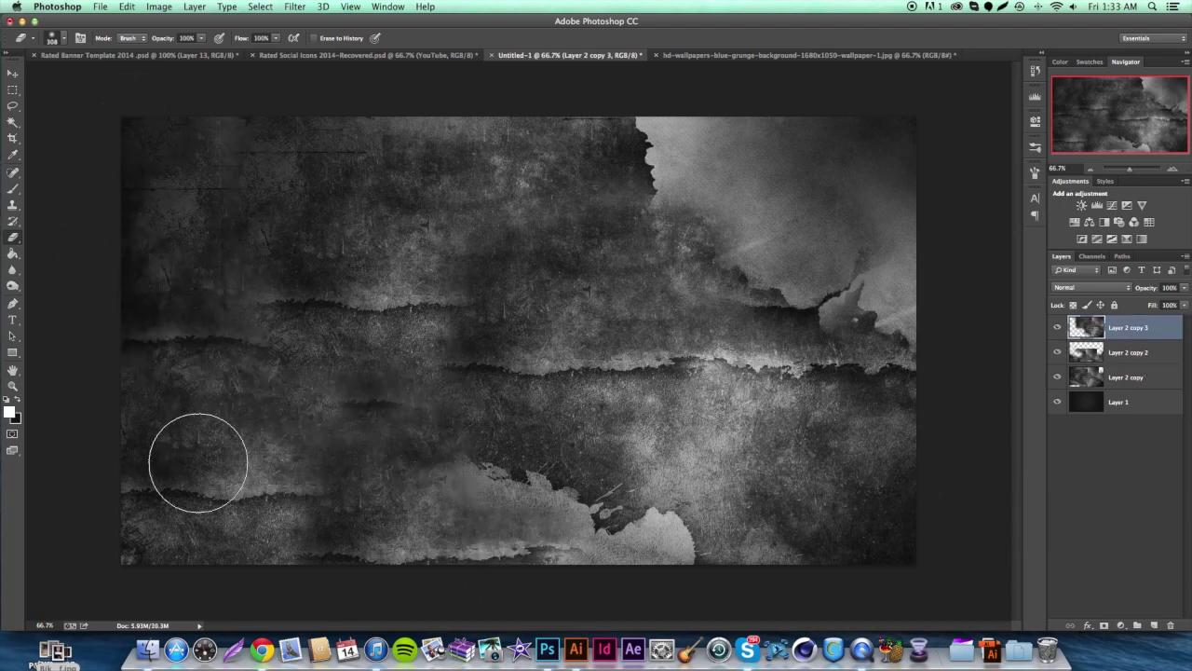
Step: Merge the three grunge texture layers into one and set the merged layer's blend mode to Overlay
shift+click(1119, 377)
right_click(1120, 377)
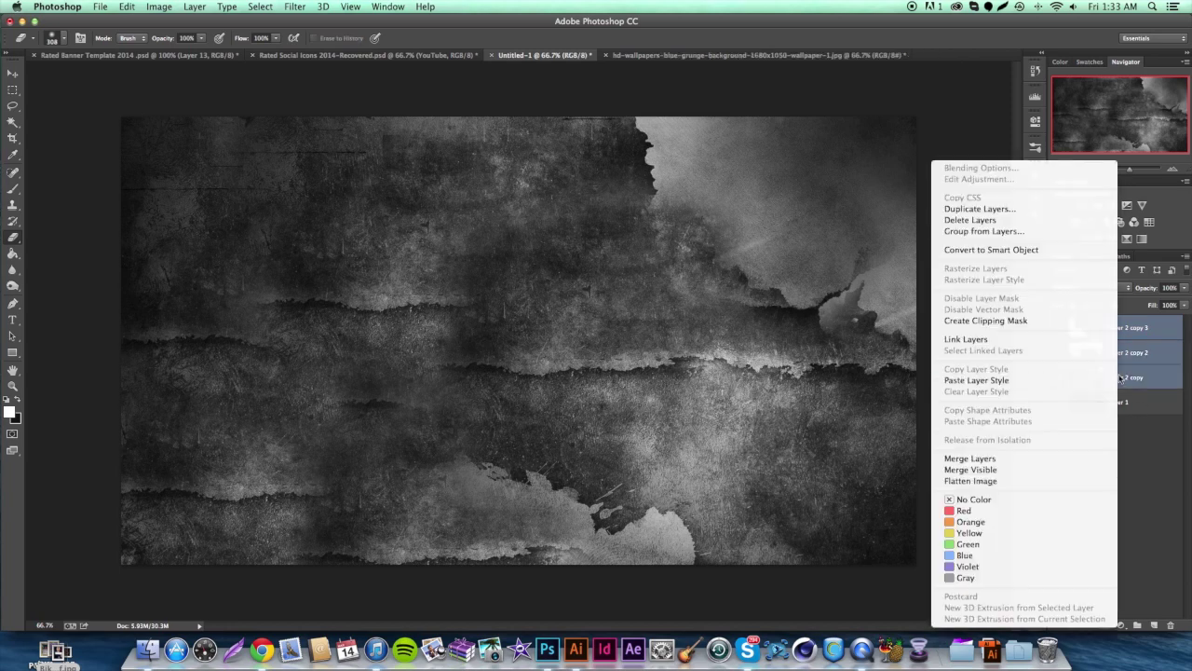
click(1009, 469)
key(super+z)
right_click(1123, 377)
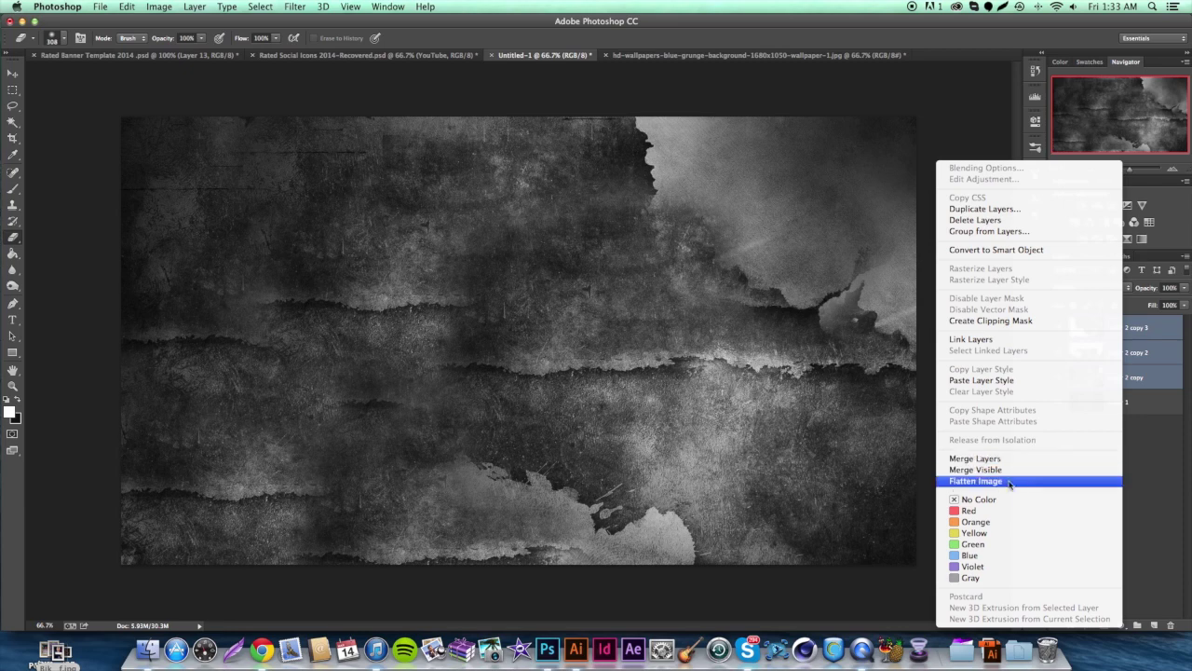
click(1022, 462)
click(1108, 291)
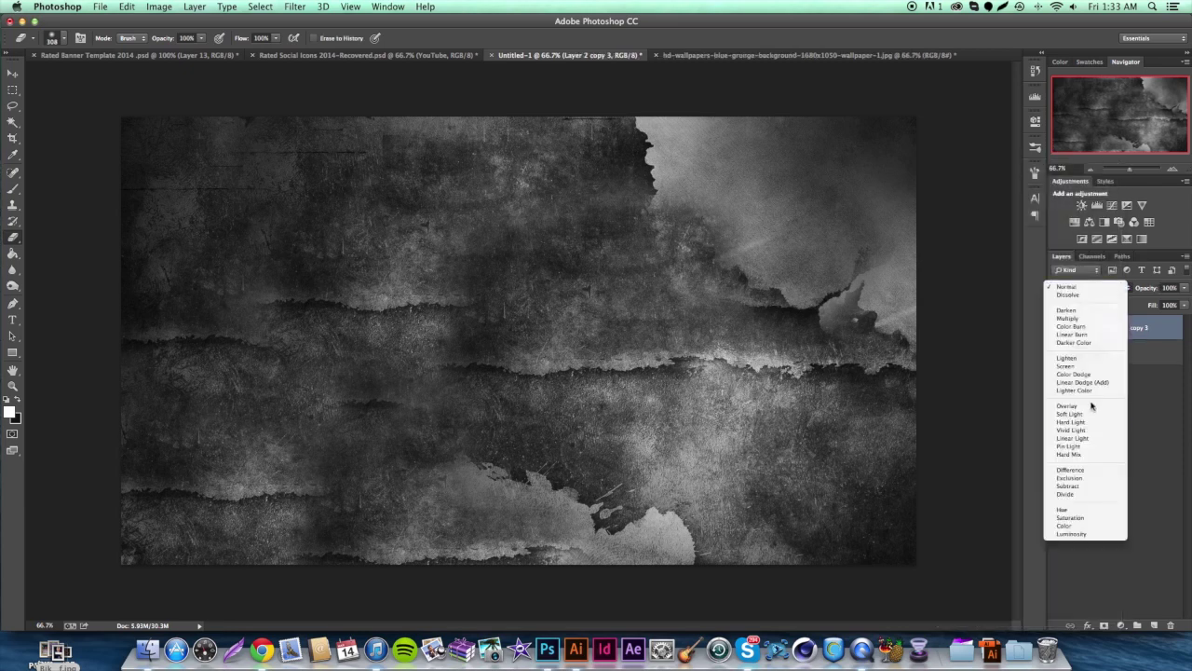
click(1085, 408)
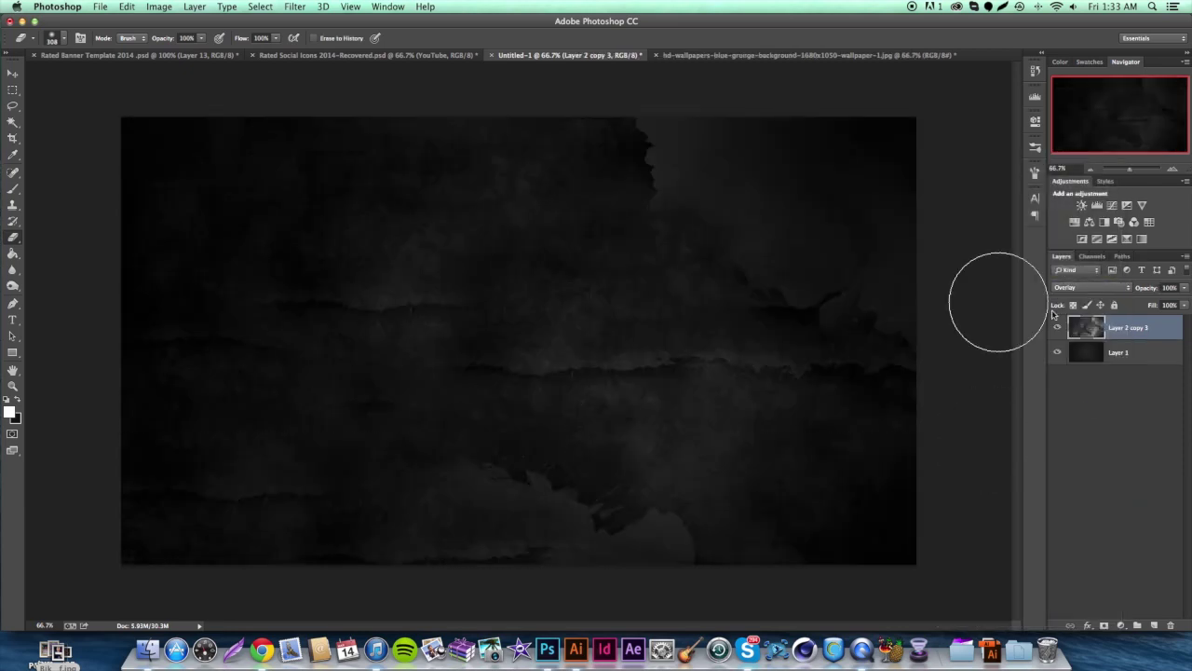
Step: Add a new layer above Layer 1 and paint a soft white 1750 px brush spot in the middle of the canvas
key(v)
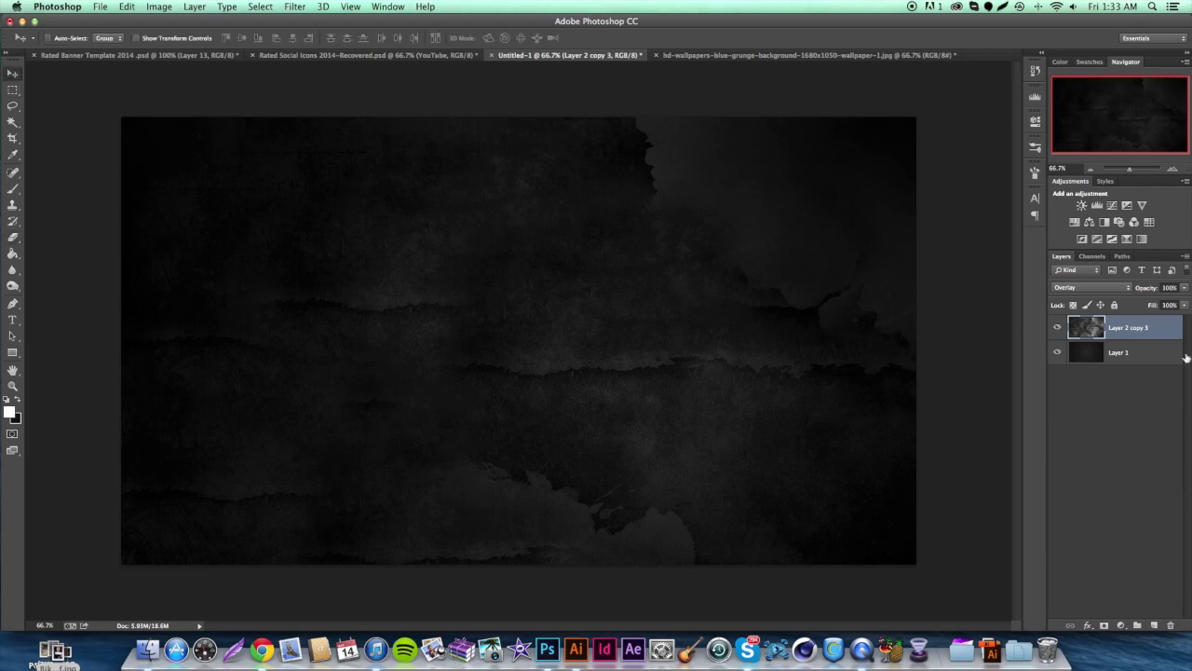
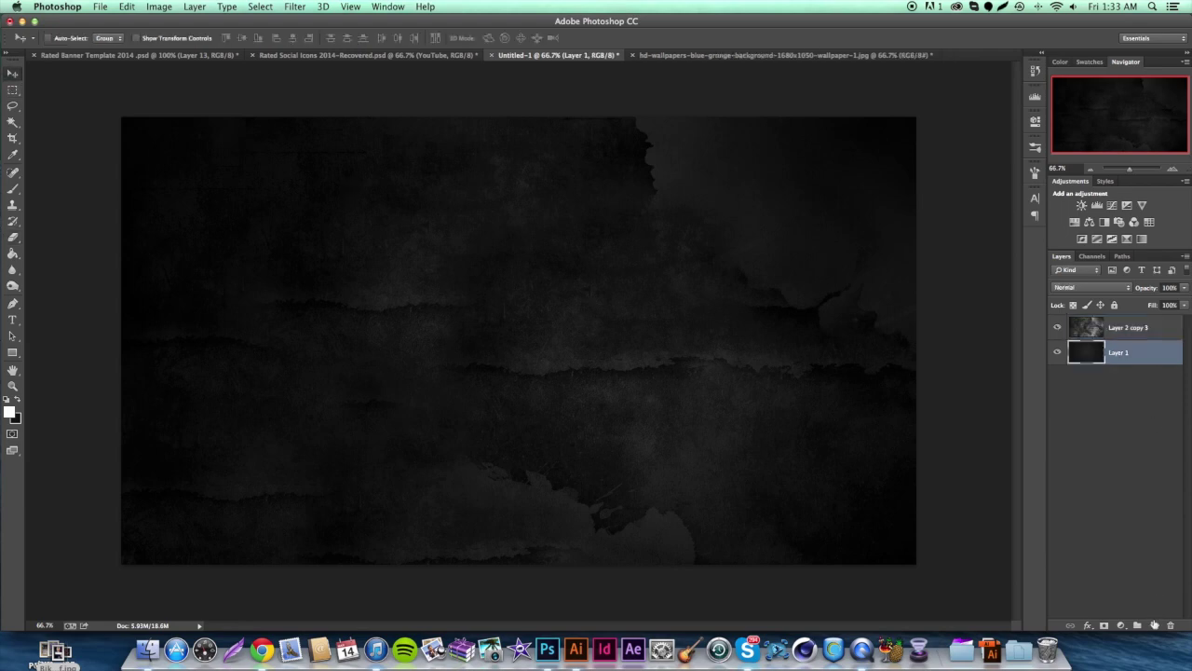
click(13, 189)
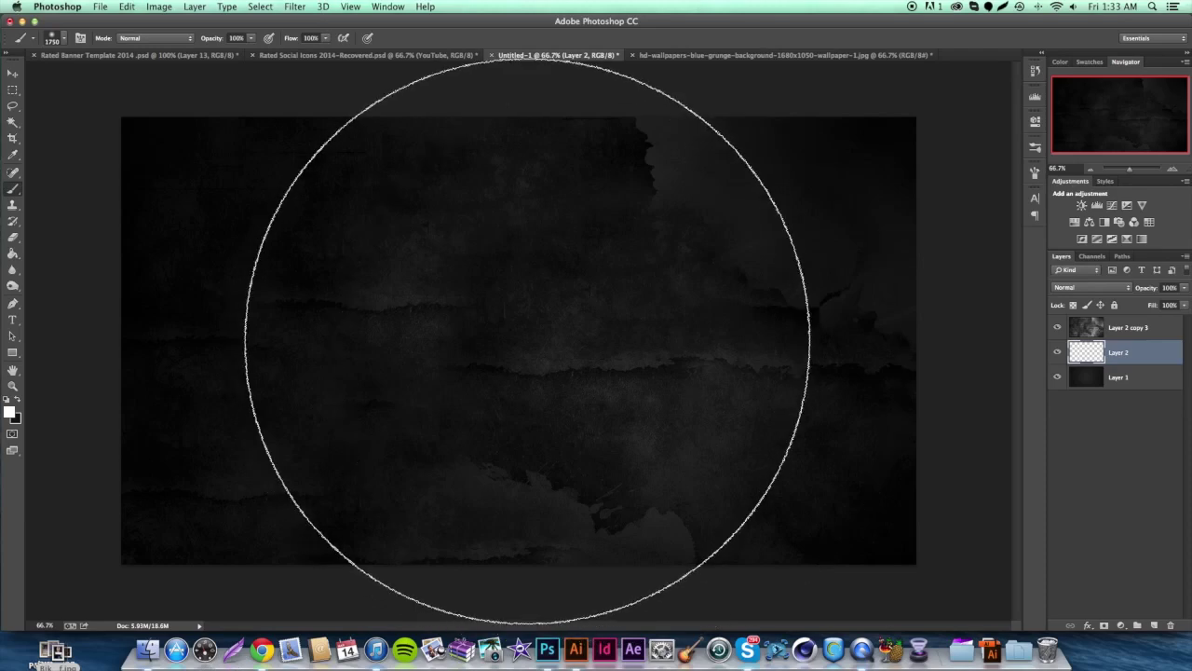
click(527, 337)
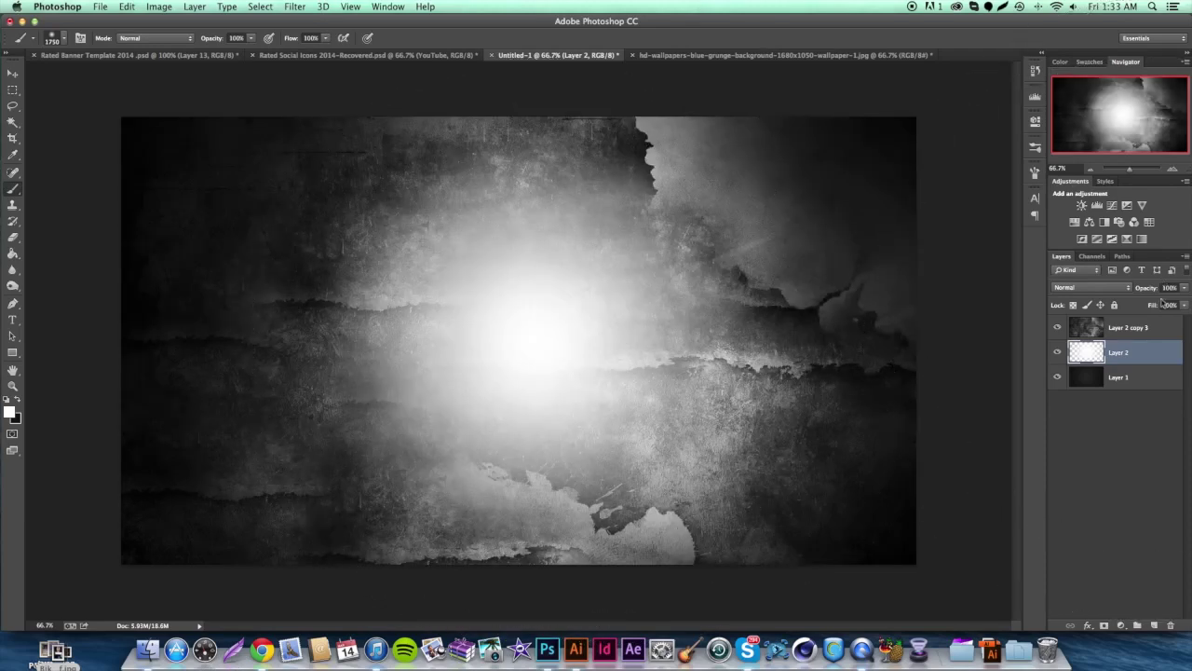
Step: Lower the white glow layer's opacity to 15% and shift the glow slightly to the left
text(10)
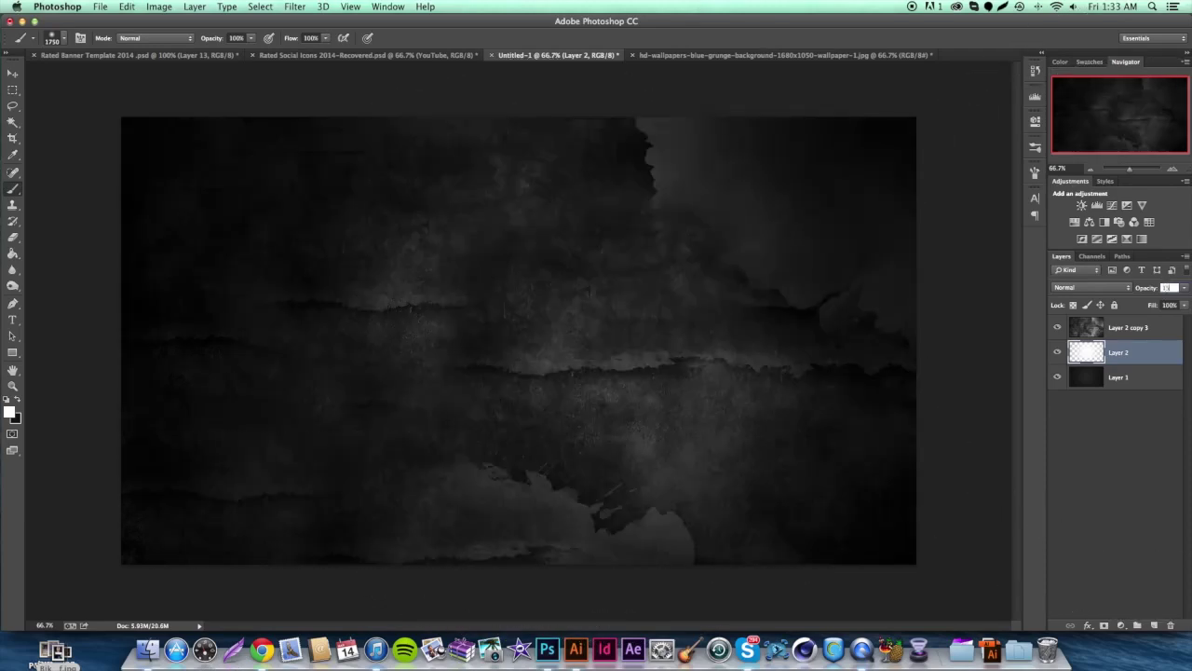
click(13, 72)
drag(660, 398, 641, 398)
click(12, 237)
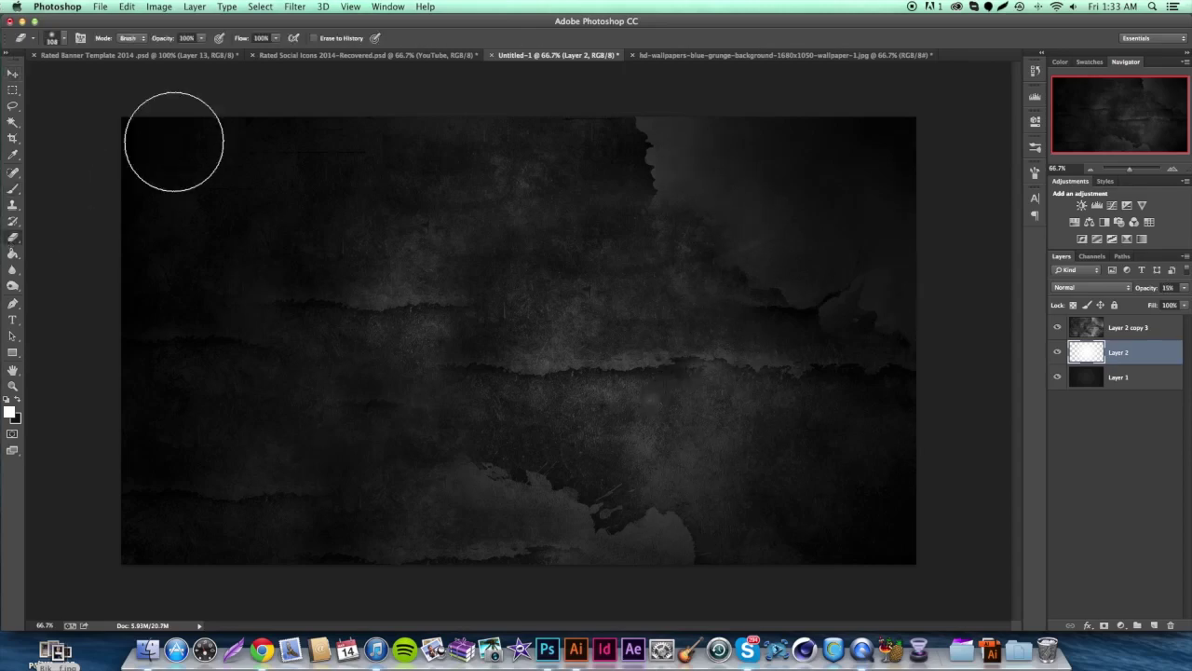
Step: Add a new layer at the top of the layer stack and set the brush size to 500 px
click(1155, 625)
drag(1139, 356, 1120, 319)
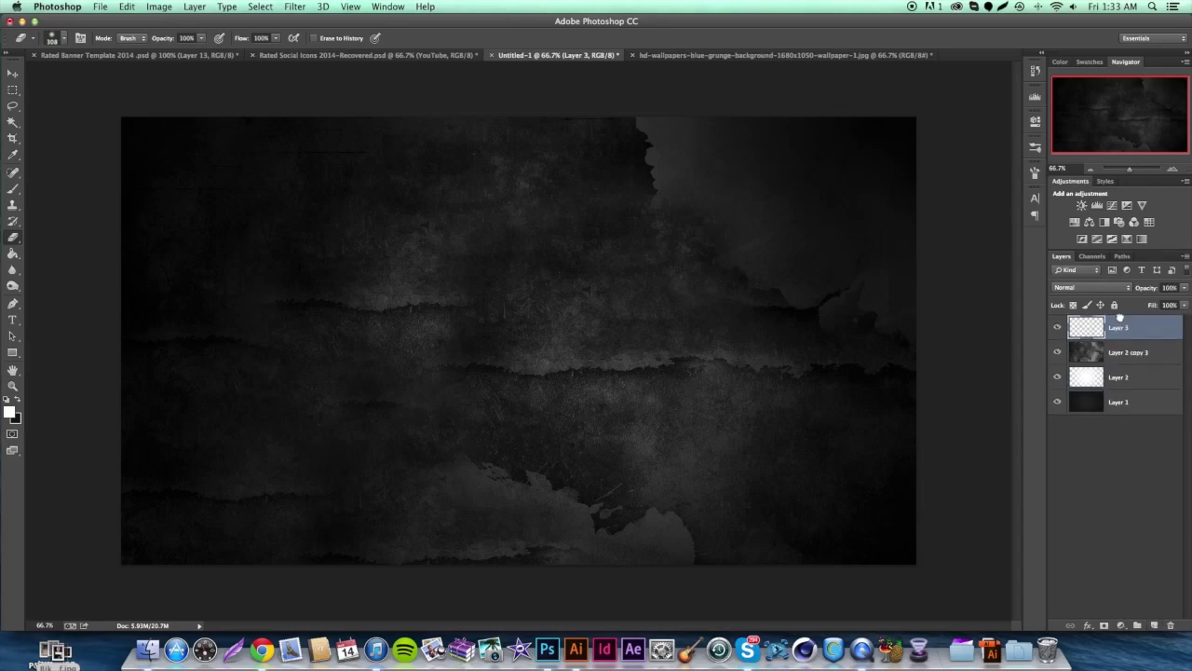
click(12, 189)
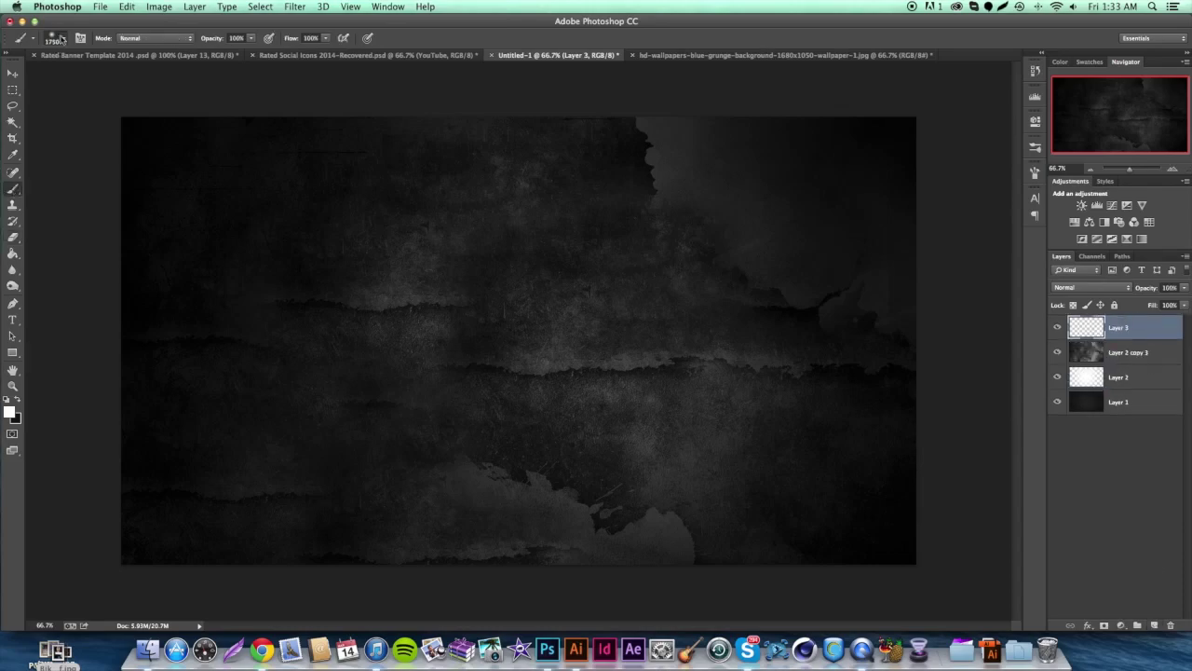
click(61, 38)
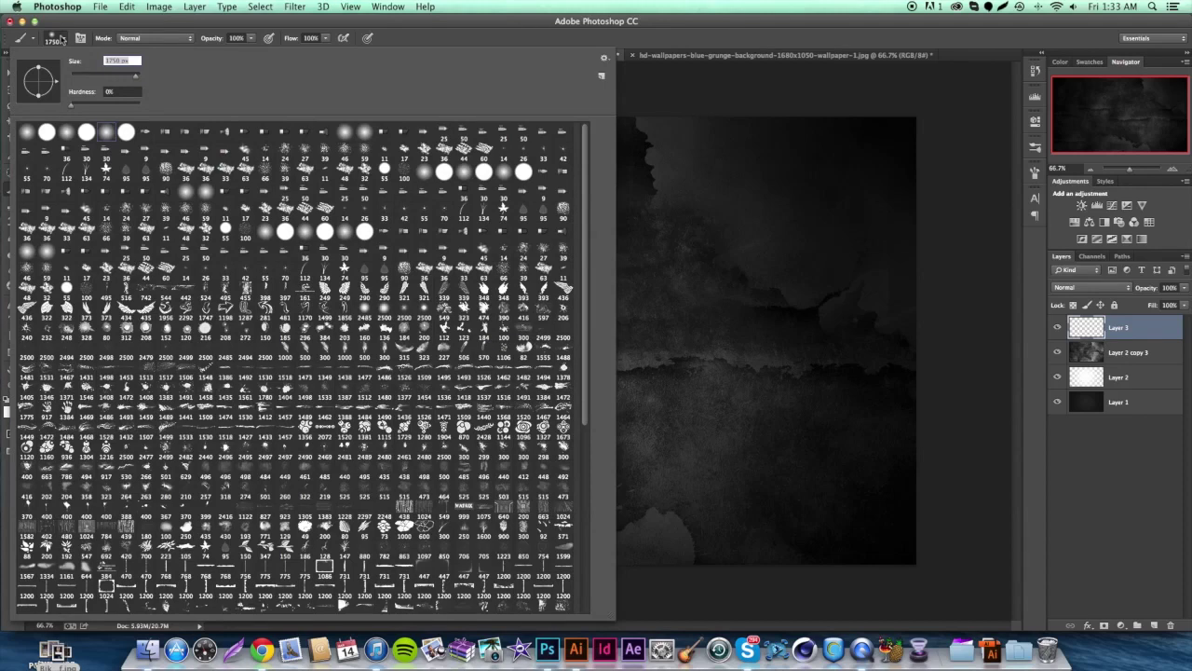
double_click(127, 61)
text(500)
key(Return)
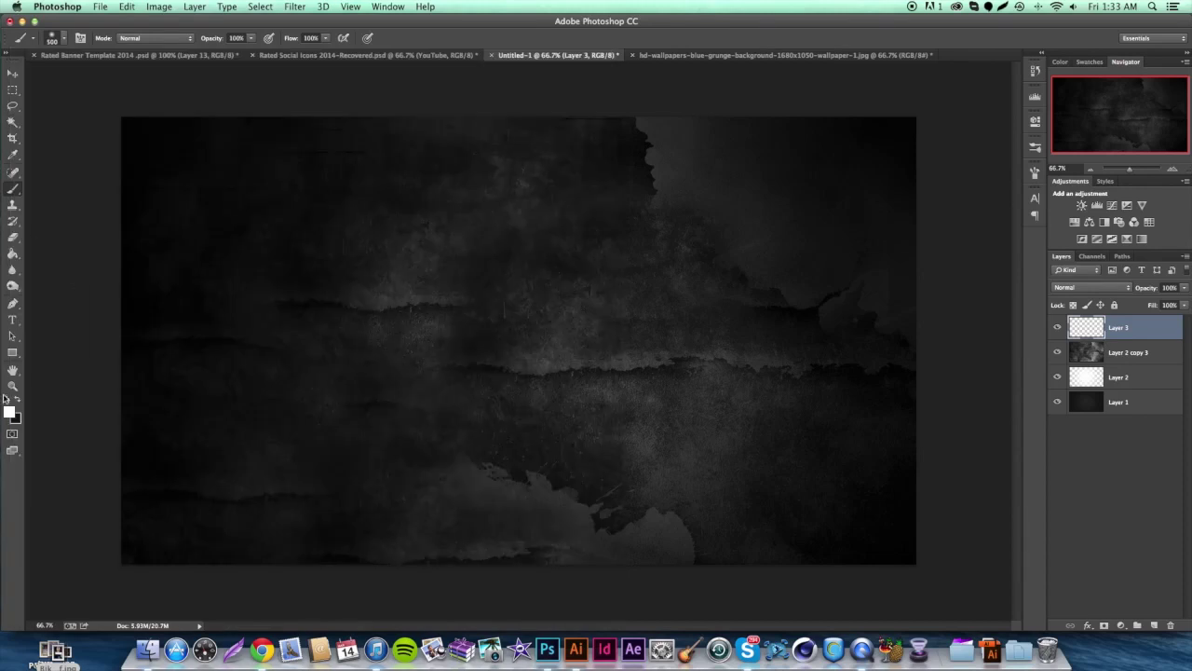
Step: Set the foreground colour to black and paint soft strokes around the canvas edges as a vignette on Layer 3
click(13, 416)
click(654, 610)
click(966, 400)
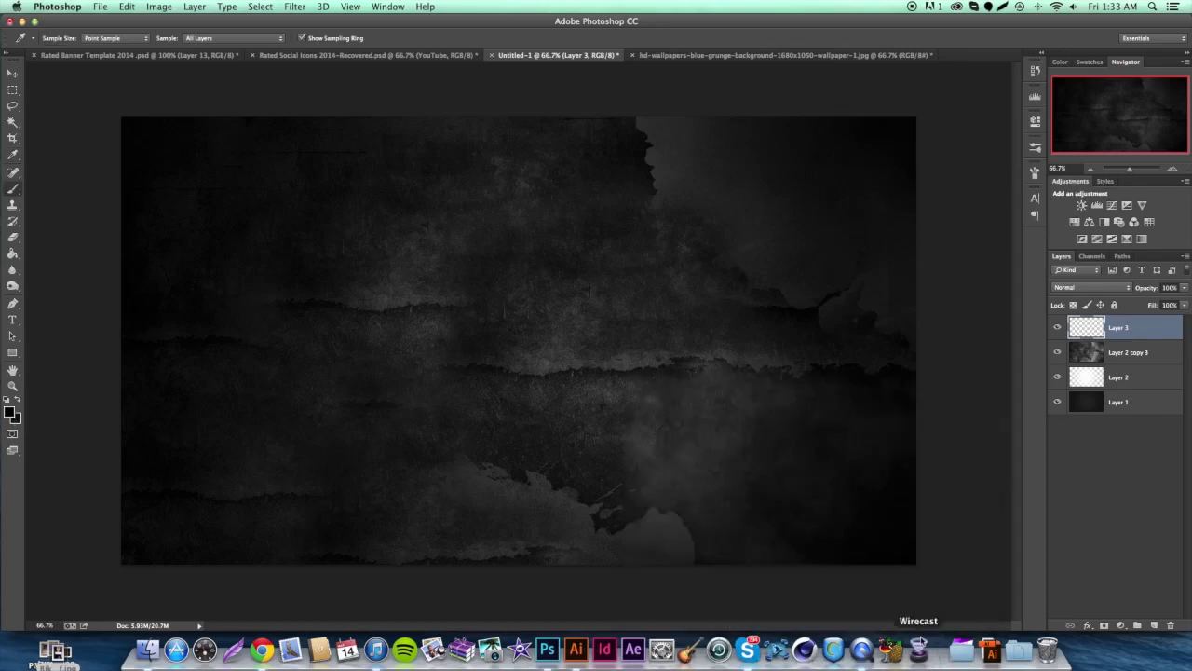
mouse_move(280, 93)
mouse_down()
mouse_move(470, 82)
mouse_move(773, 95)
mouse_up()
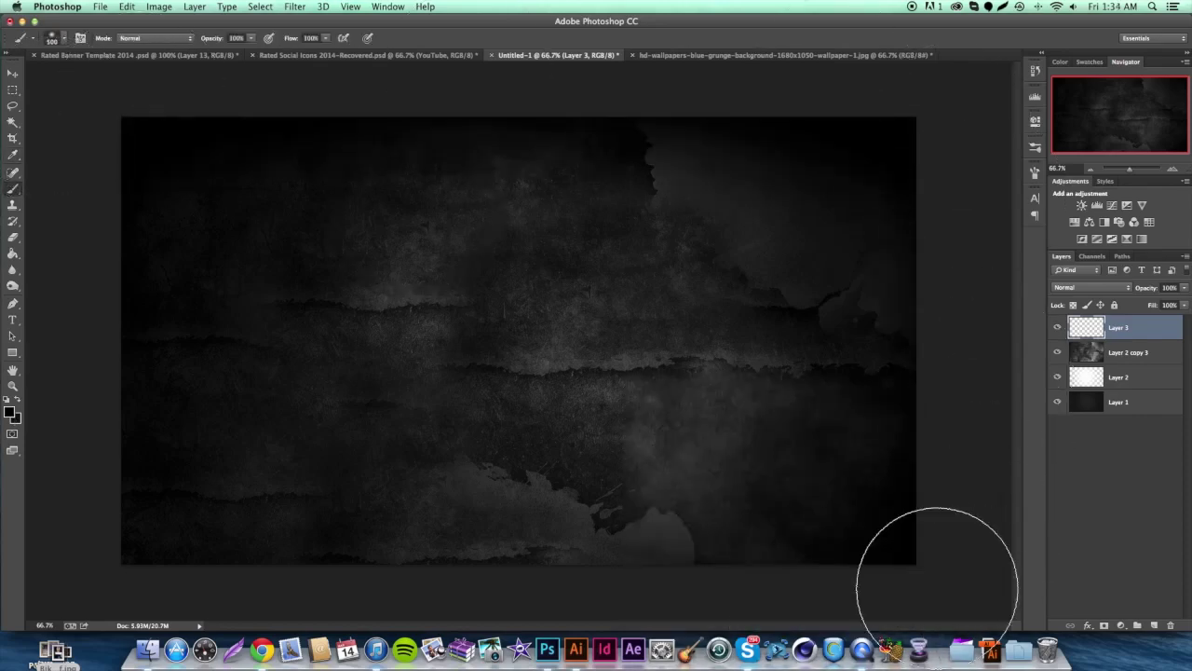
mouse_move(301, 612)
mouse_down()
mouse_move(93, 293)
mouse_move(93, 48)
mouse_move(133, 492)
mouse_move(239, 599)
mouse_up()
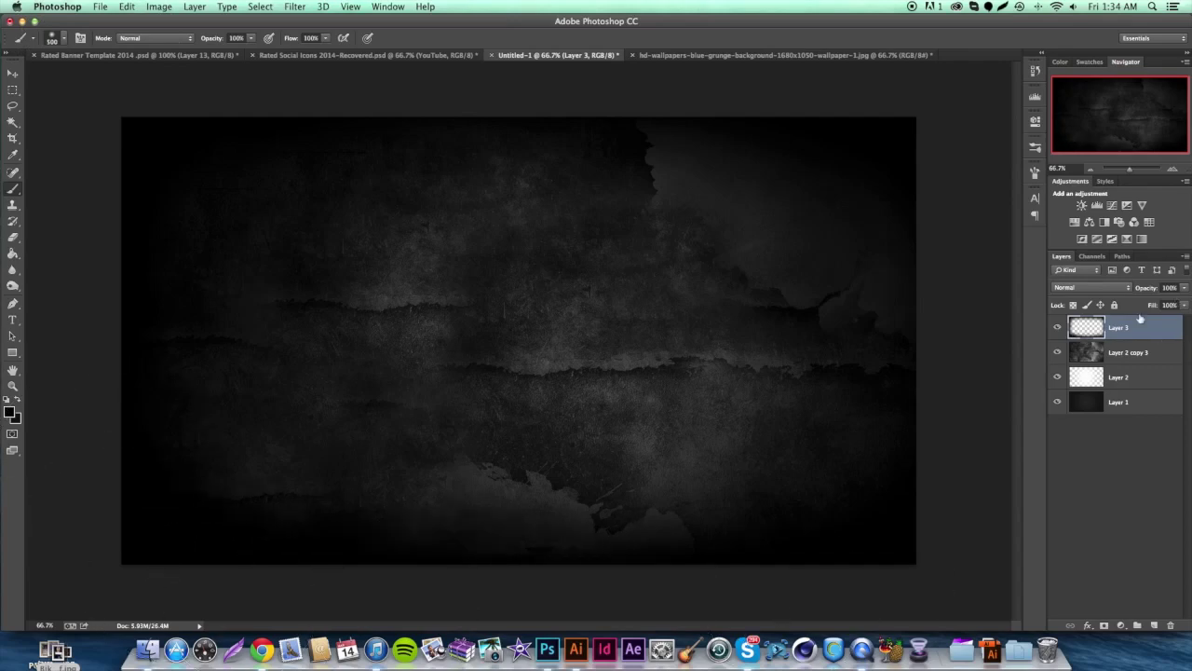
drag(945, 532, 944, 84)
Step: Set the vignette layer's opacity to 50%
click(1170, 288)
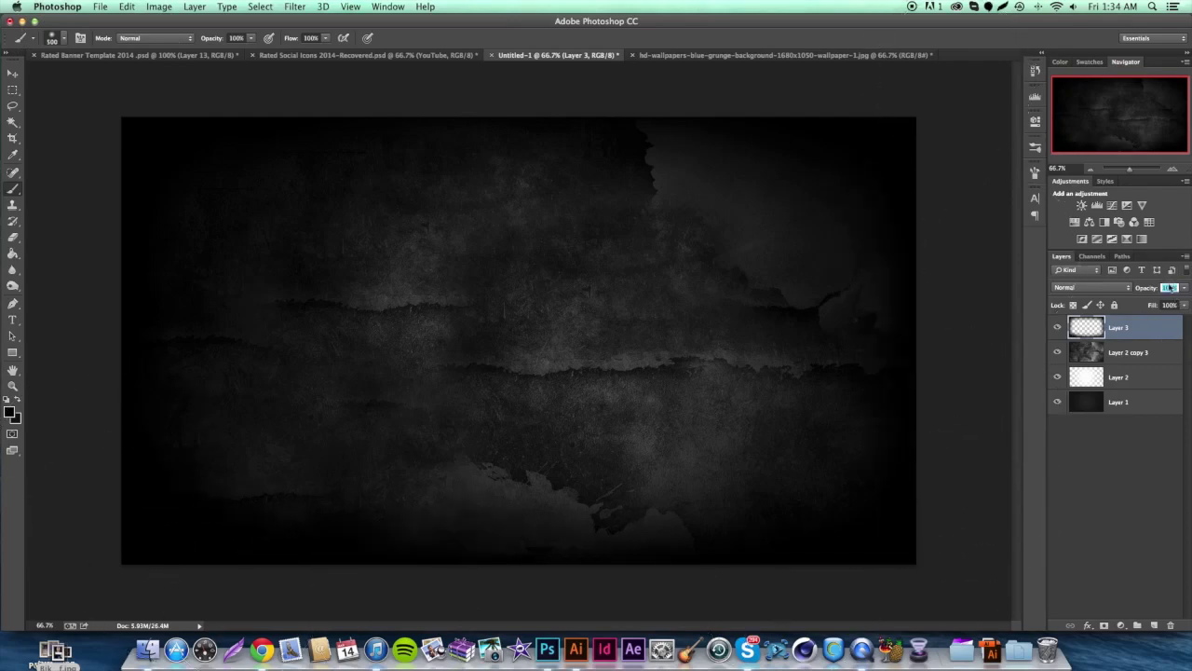
text(50)
key(Return)
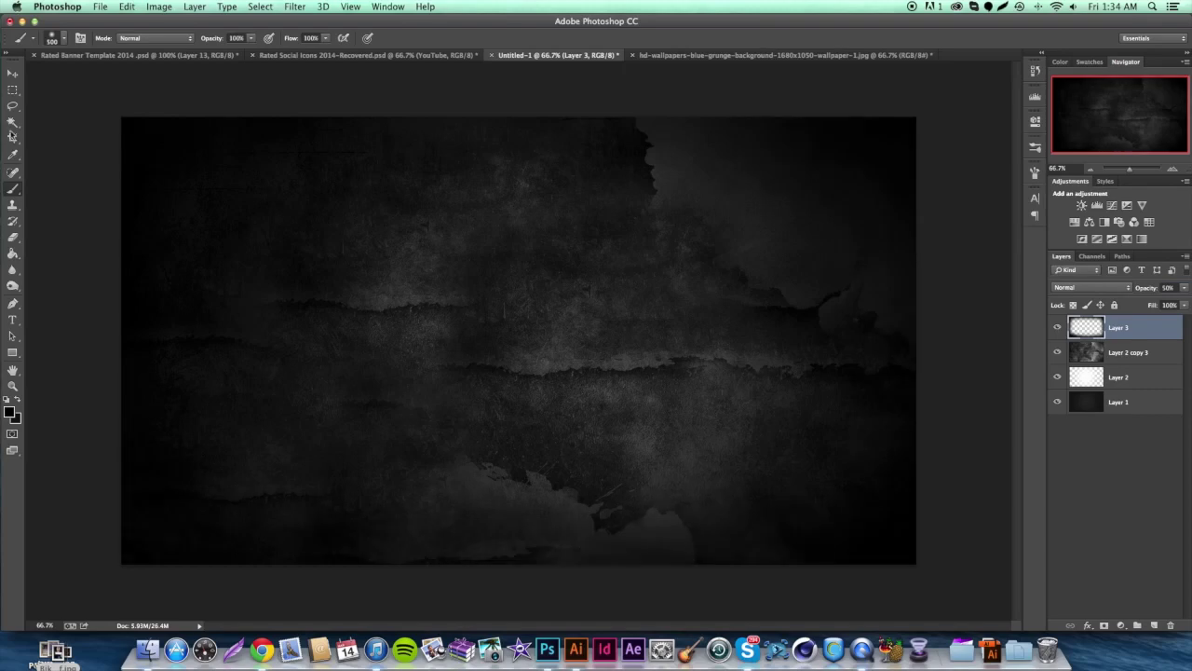
Step: Merge all four background layers into a single layer
click(12, 74)
shift+click(1124, 413)
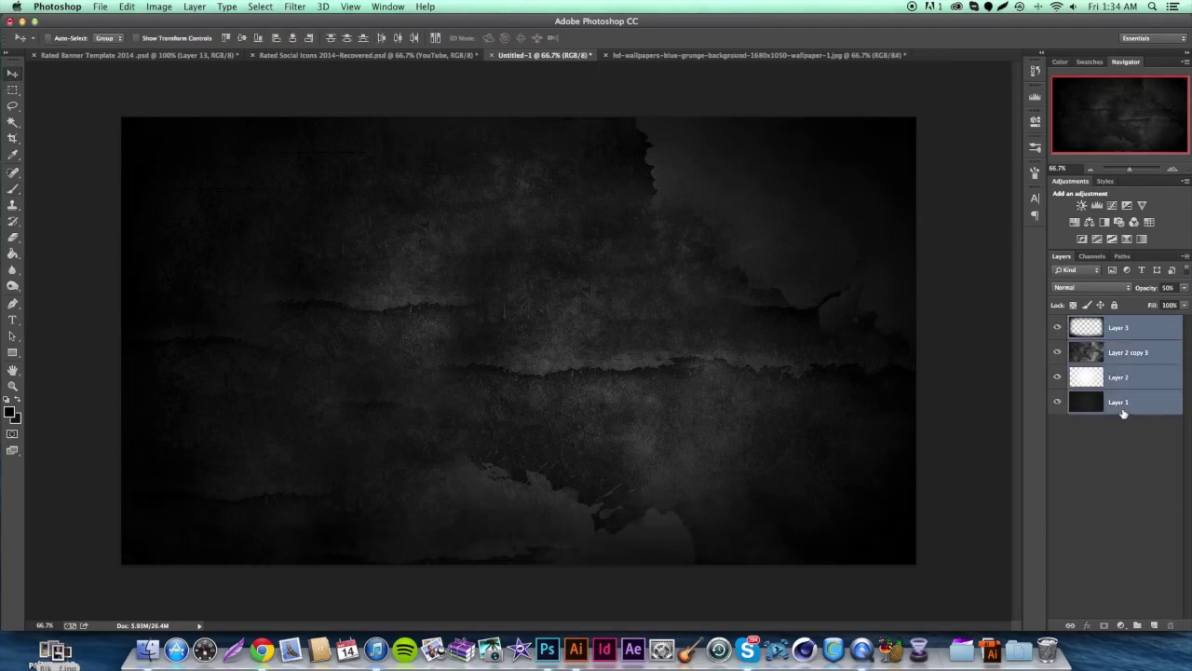
right_click(1146, 364)
click(1002, 459)
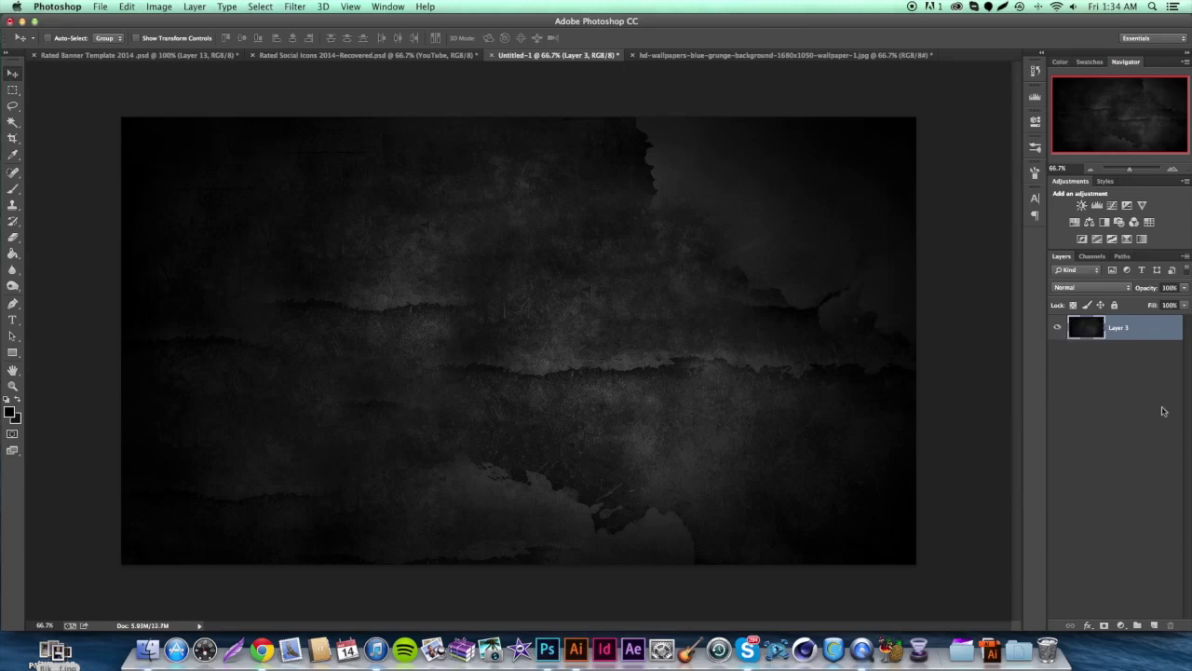
Step: Set the foreground colour to light grey cecece
click(13, 412)
text(cecece)
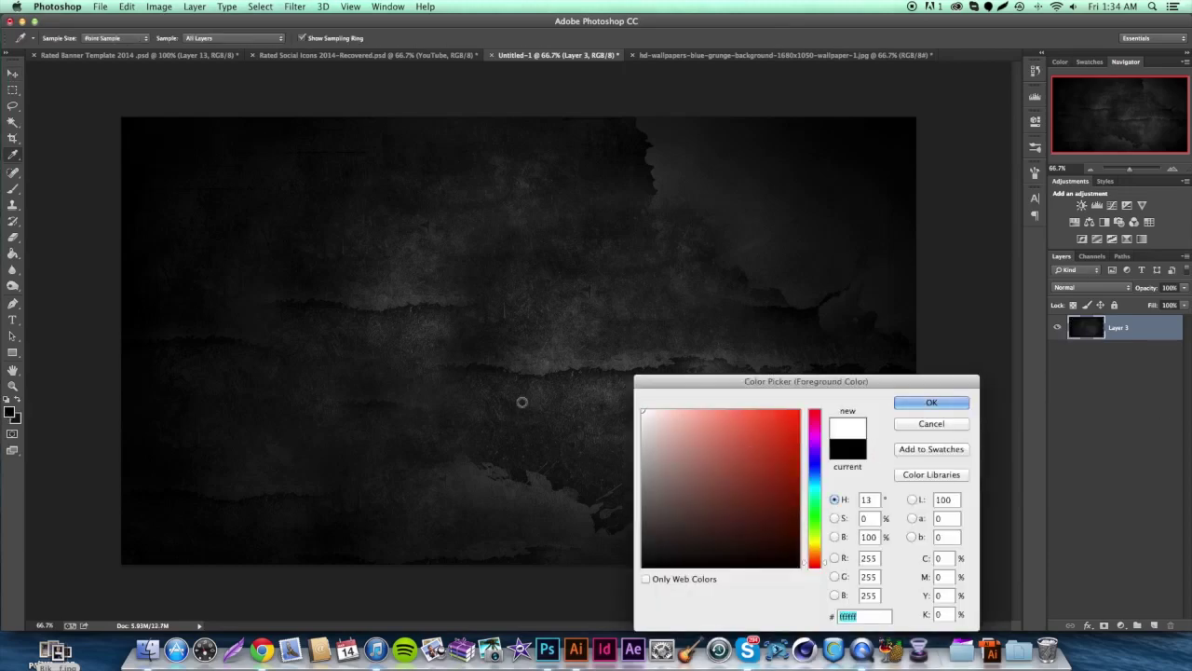
key(Return)
key(v)
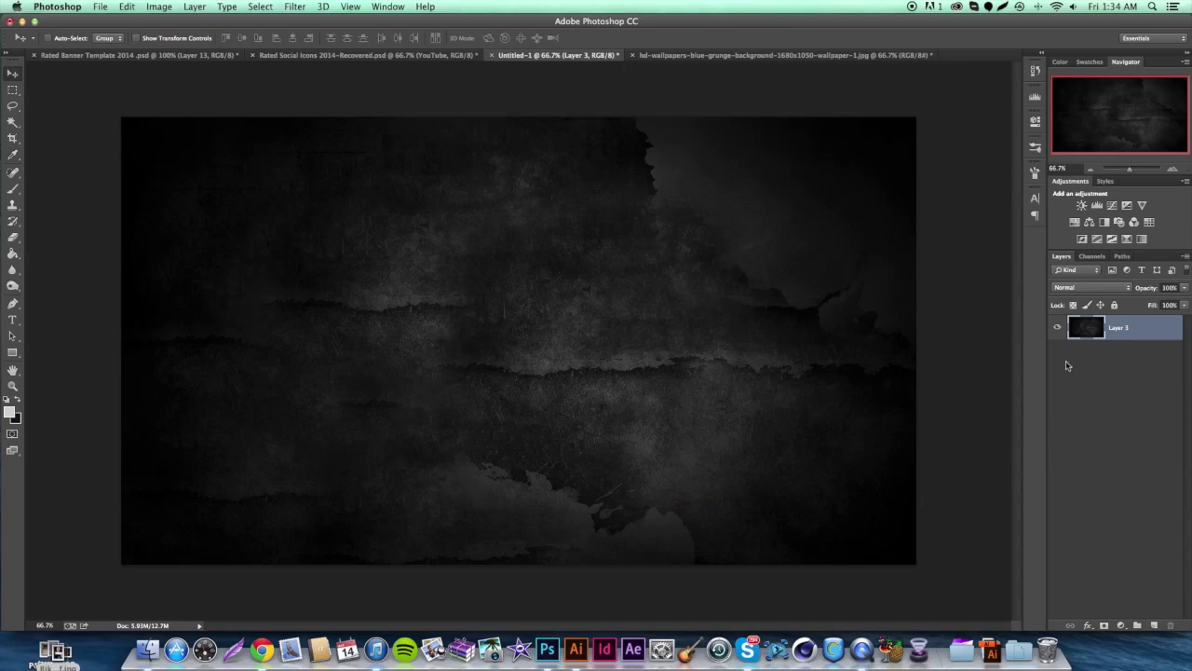
Step: Set the Type tool's font to Trajan Pro
click(13, 321)
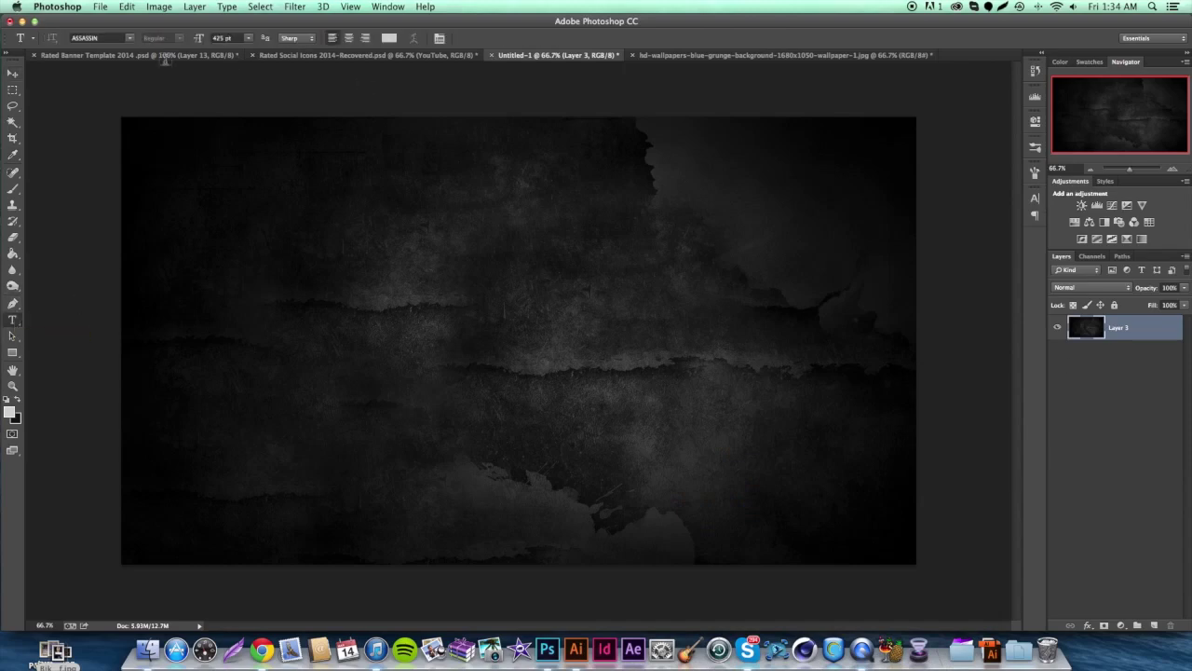
click(131, 38)
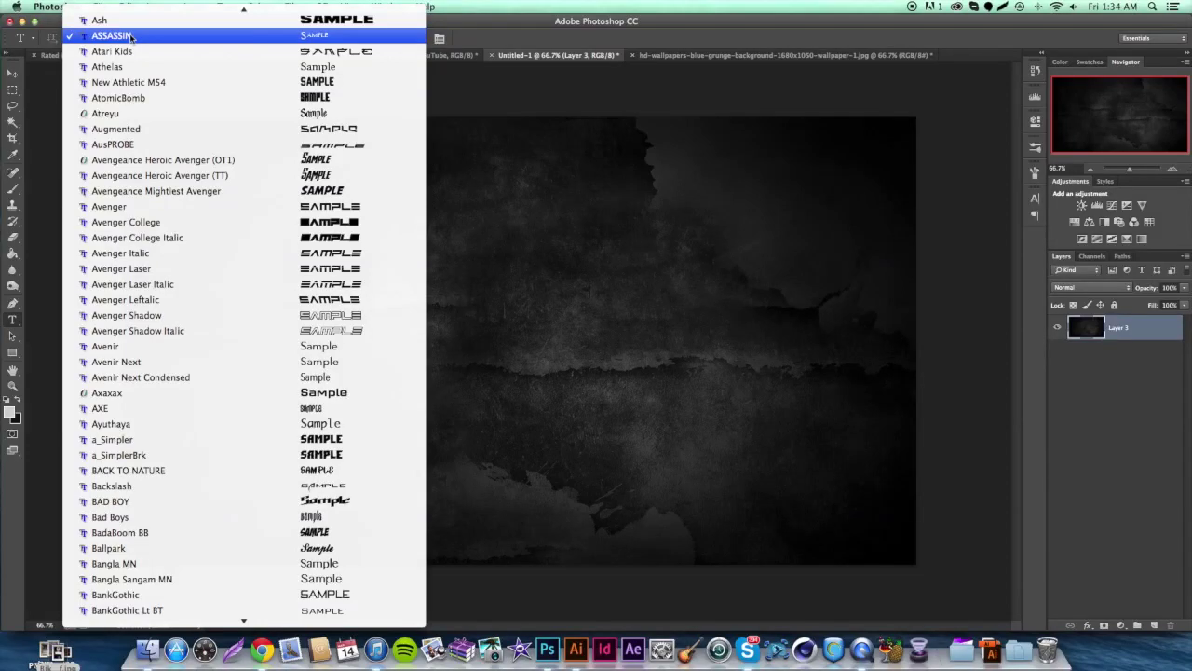
scroll(152, 80, down, 8)
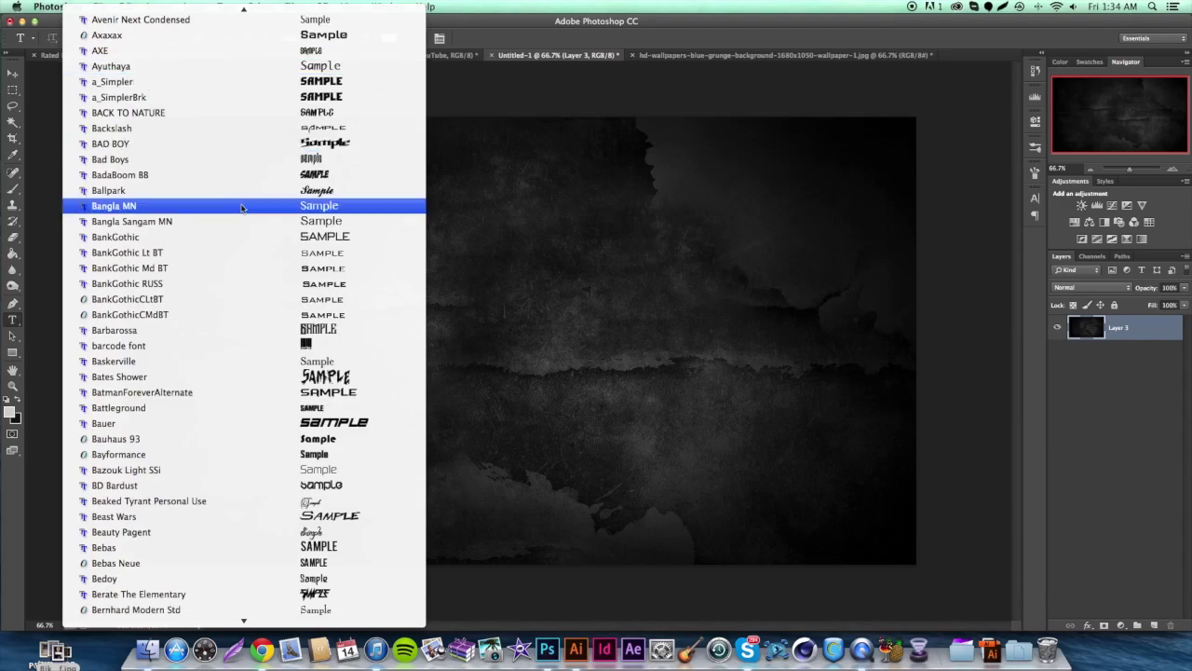
scroll(239, 206, down, 20)
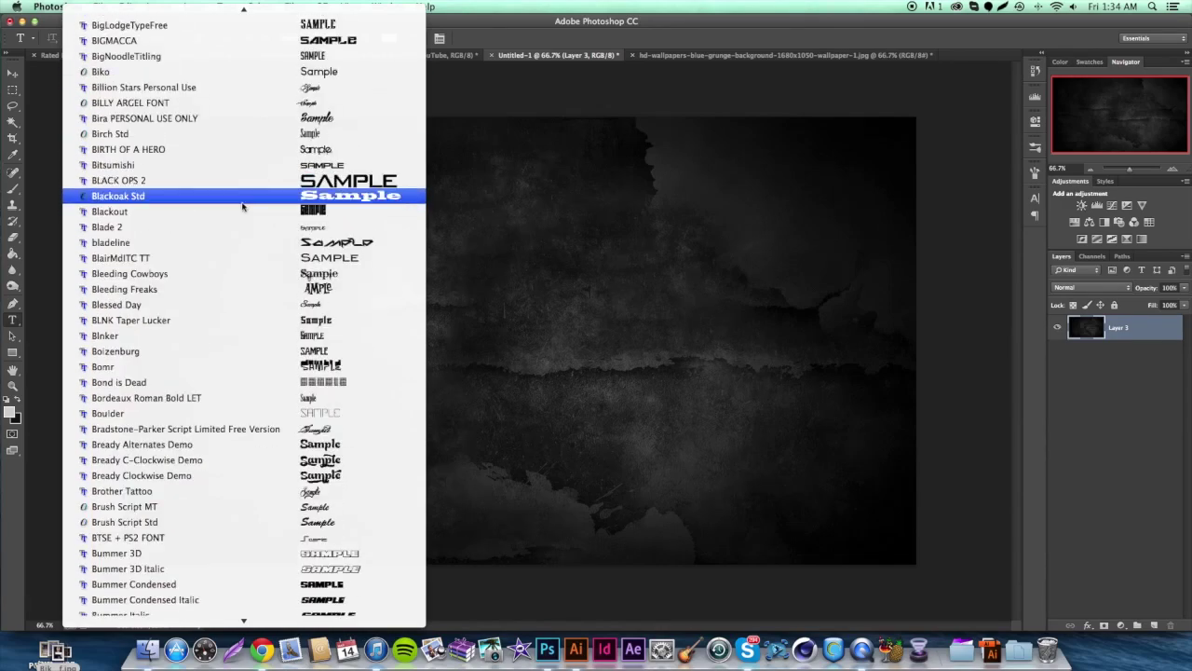
scroll(241, 206, down, 20)
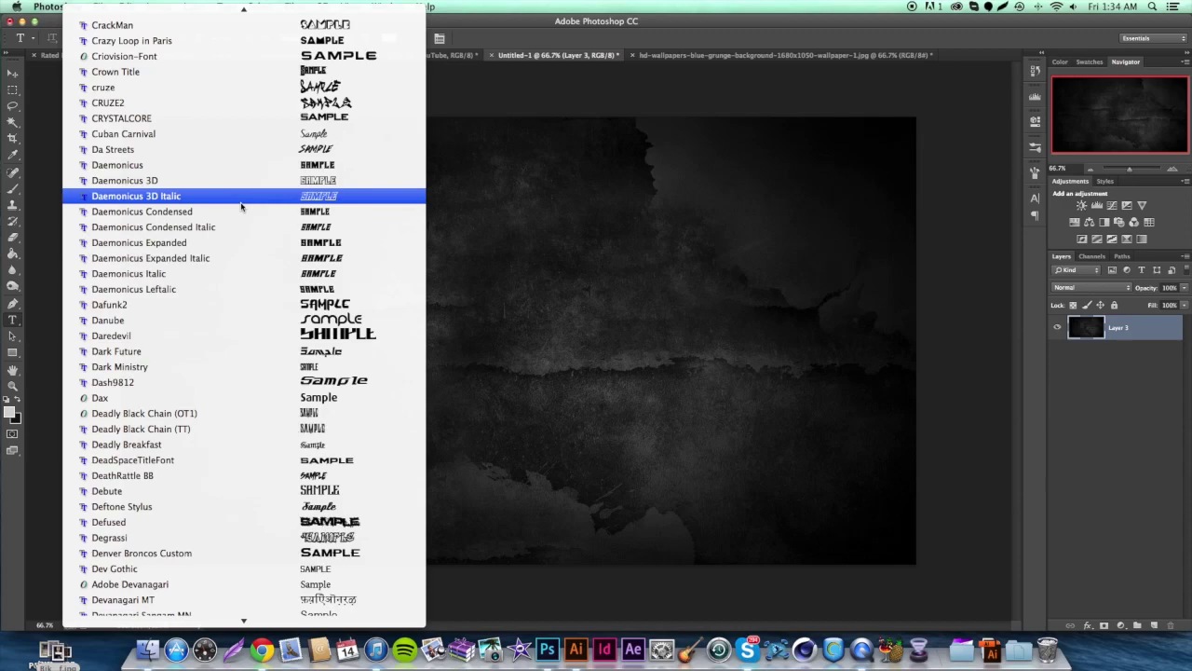
scroll(241, 205, down, 12)
scroll(241, 206, down, 20)
scroll(241, 206, down, 2)
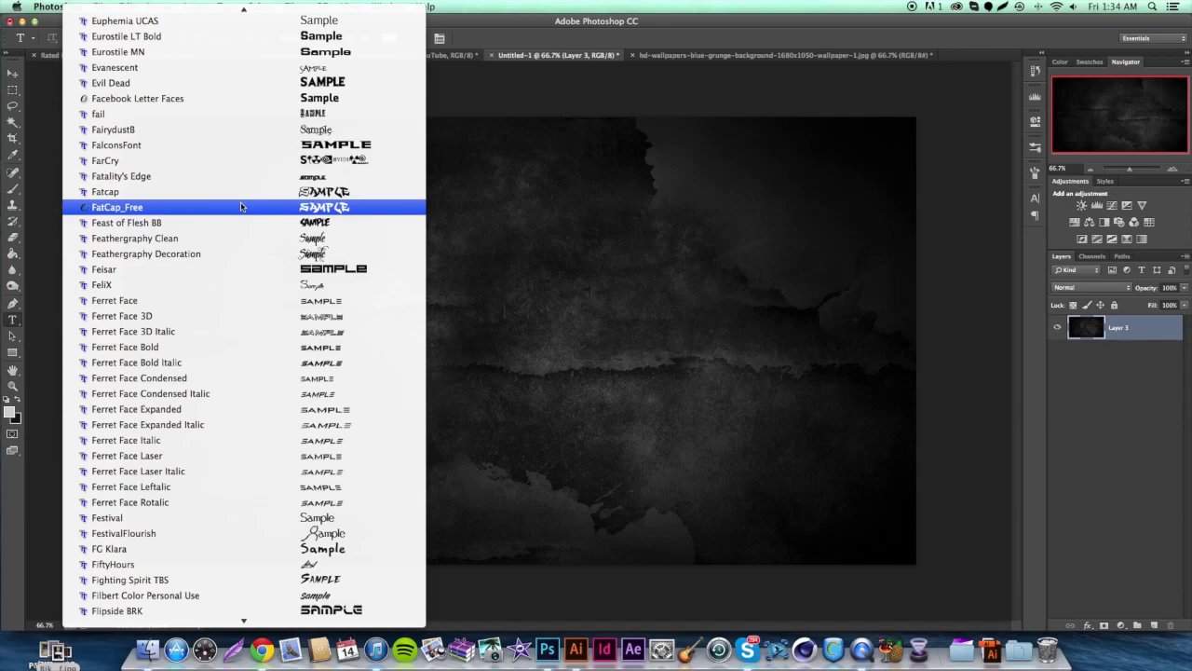
scroll(248, 206, down, 20)
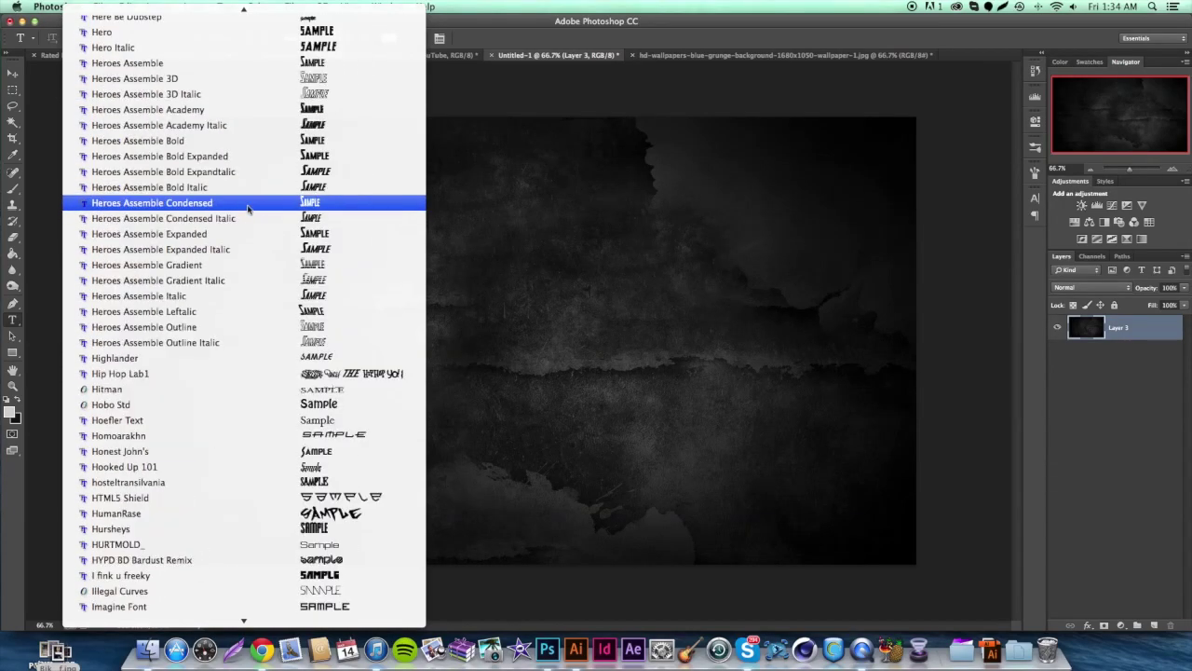
scroll(248, 209, down, 20)
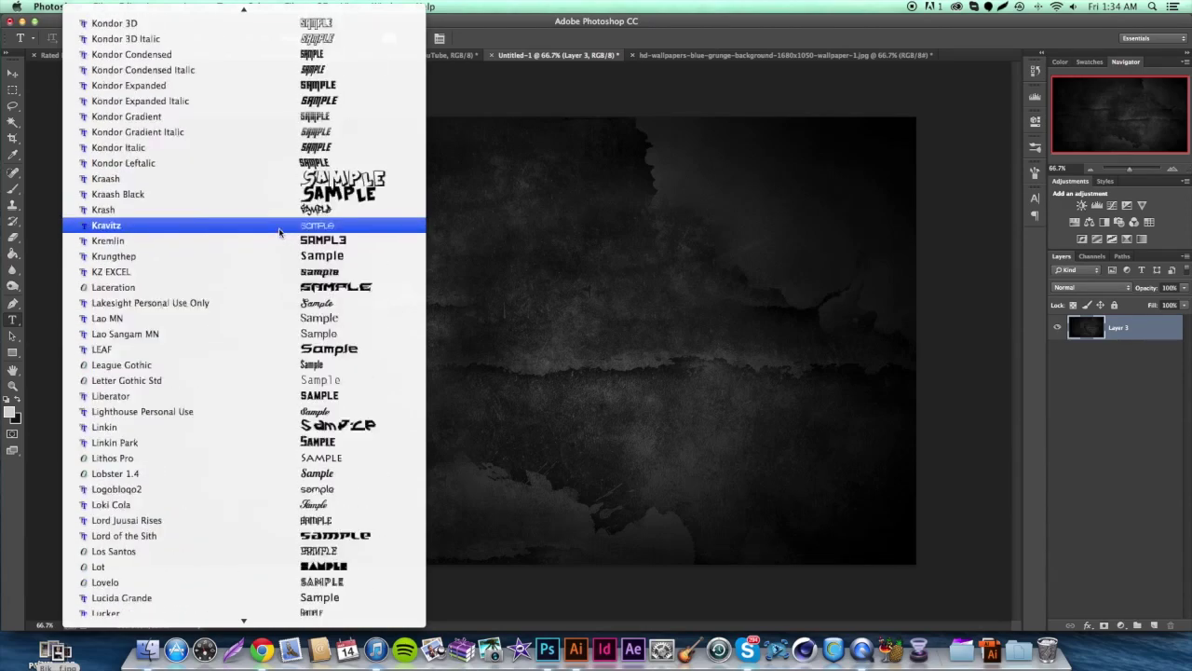
scroll(279, 231, down, 20)
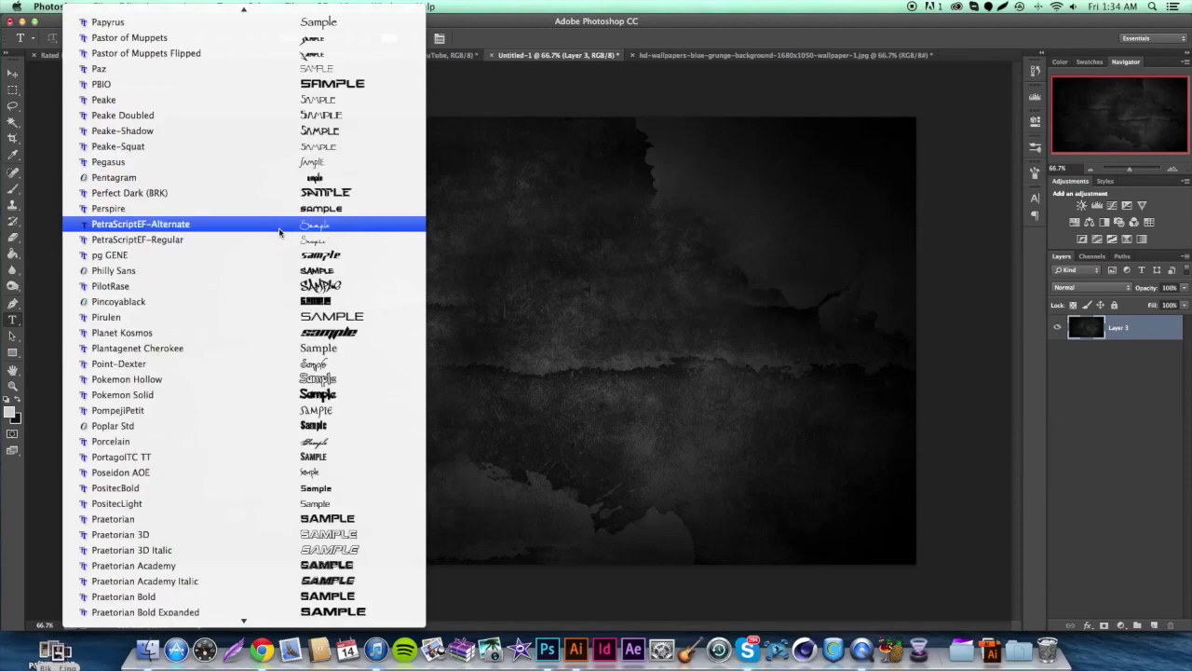
scroll(279, 232, down, 20)
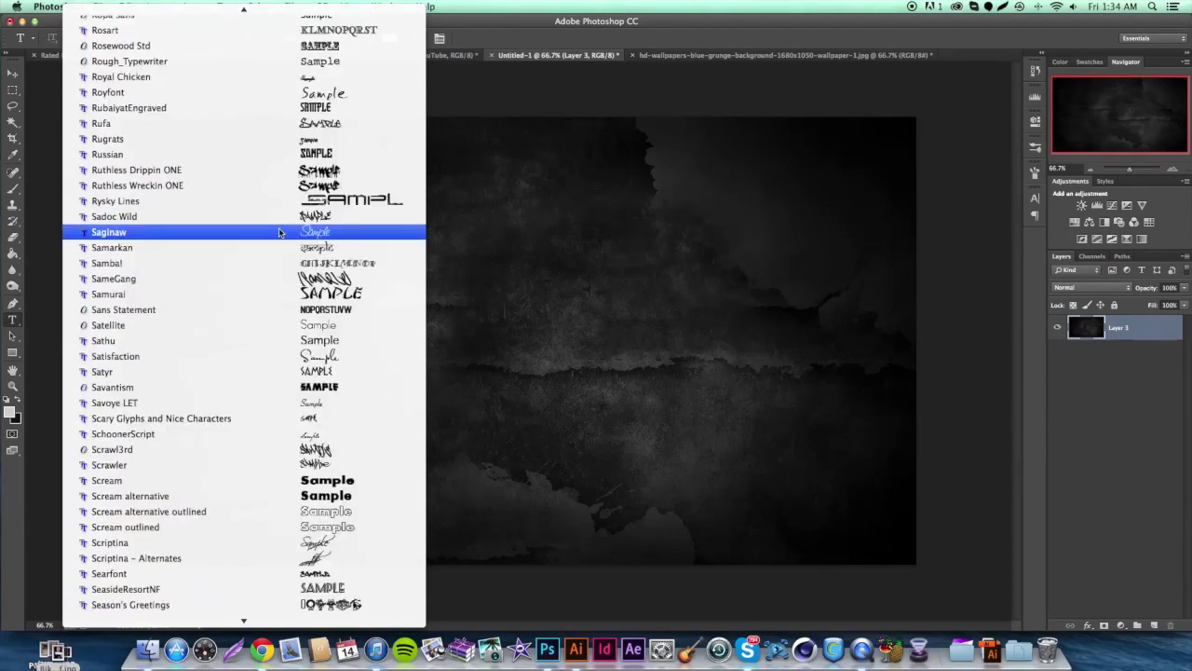
scroll(279, 232, down, 20)
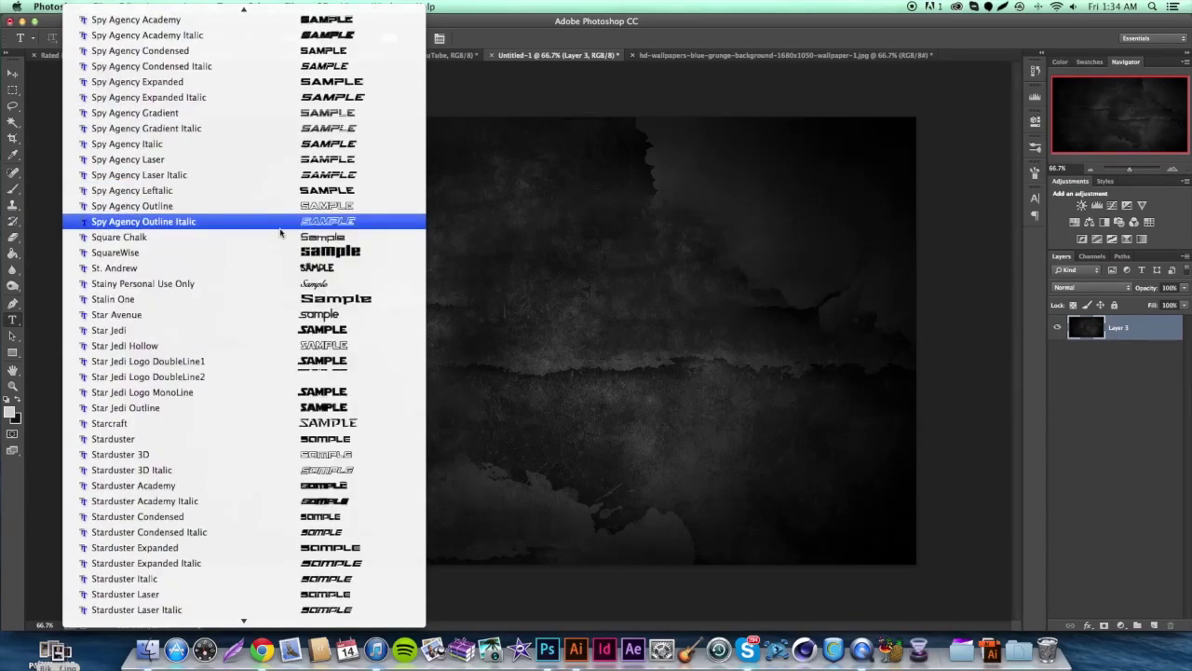
scroll(280, 232, down, 20)
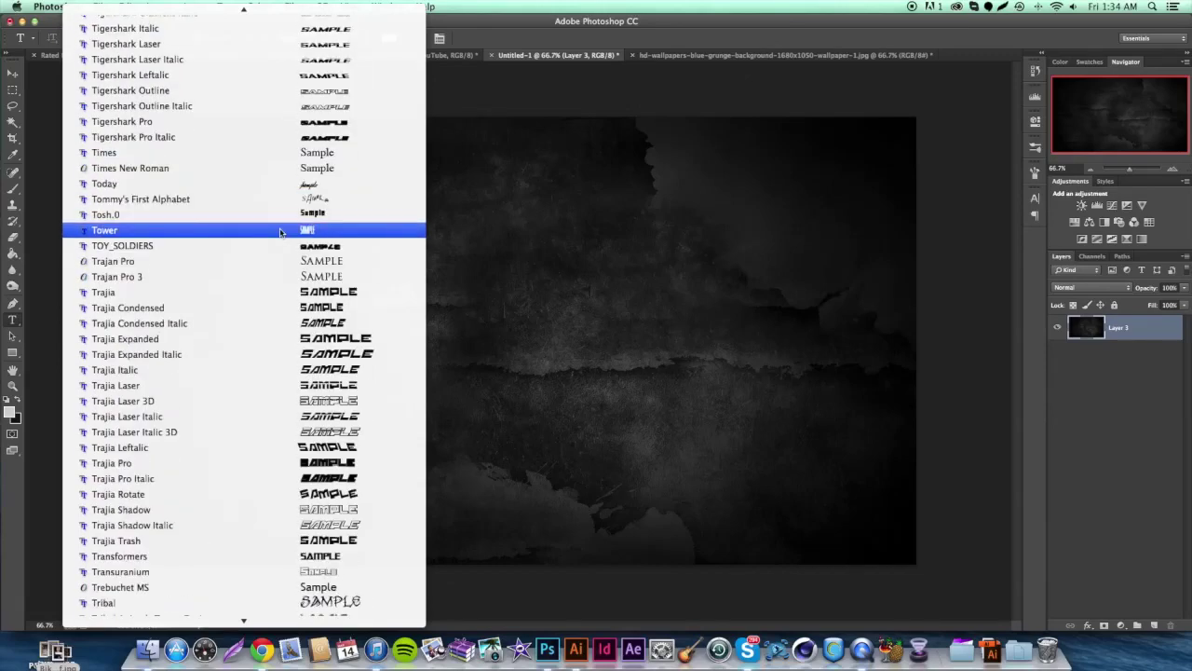
scroll(307, 559, down, 3)
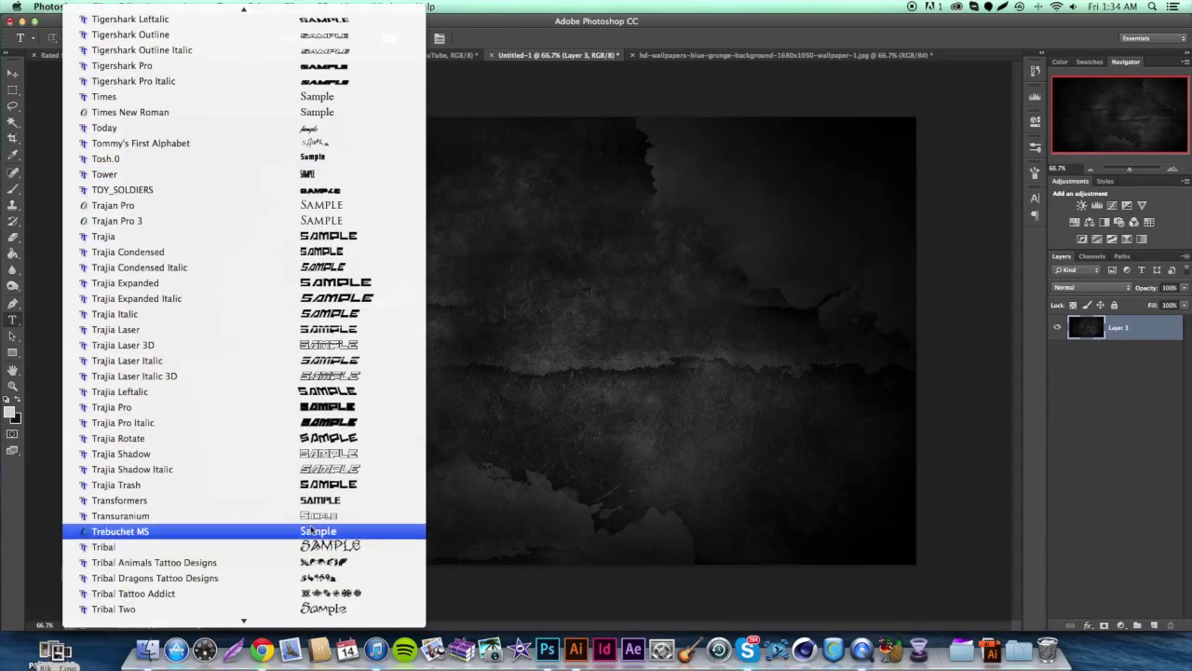
scroll(343, 538, down, 8)
scroll(336, 536, up, 4)
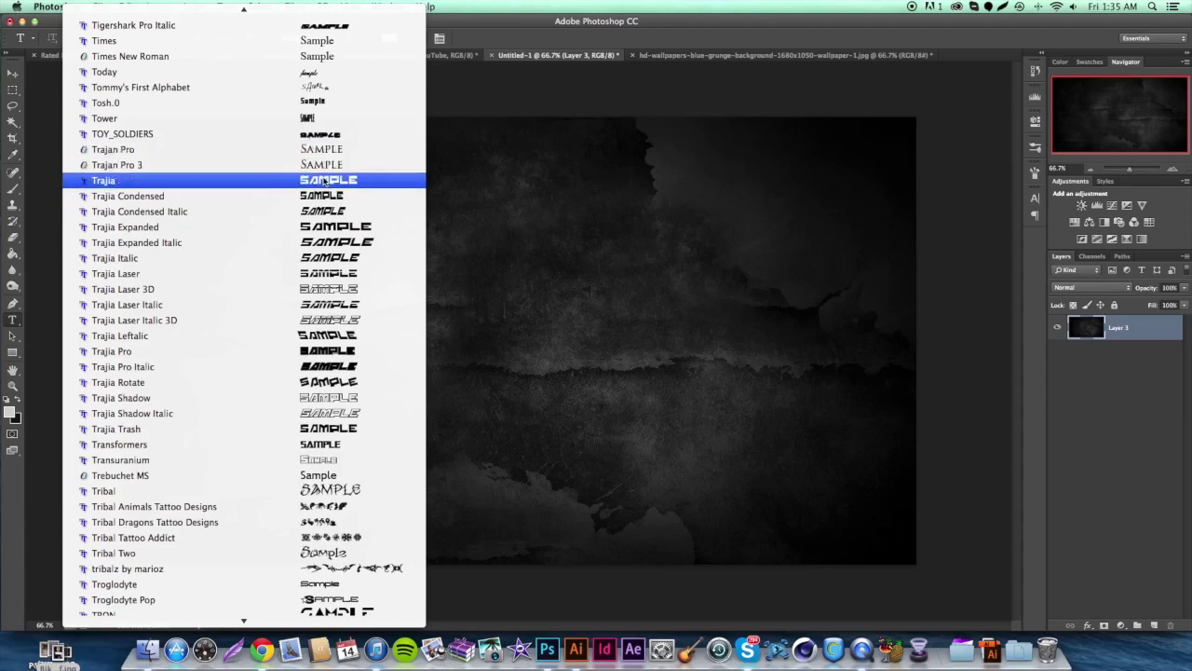
click(269, 152)
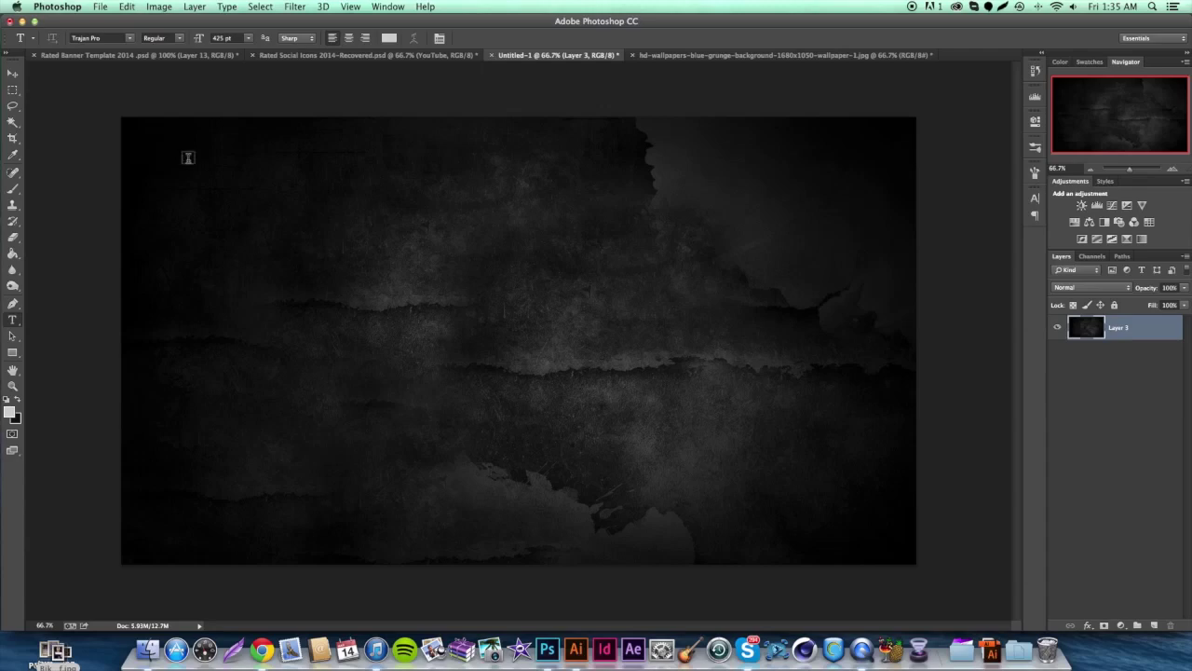
Step: Create a text box spanning most of the canvas and set its font size to 200 pt
drag(172, 165, 832, 502)
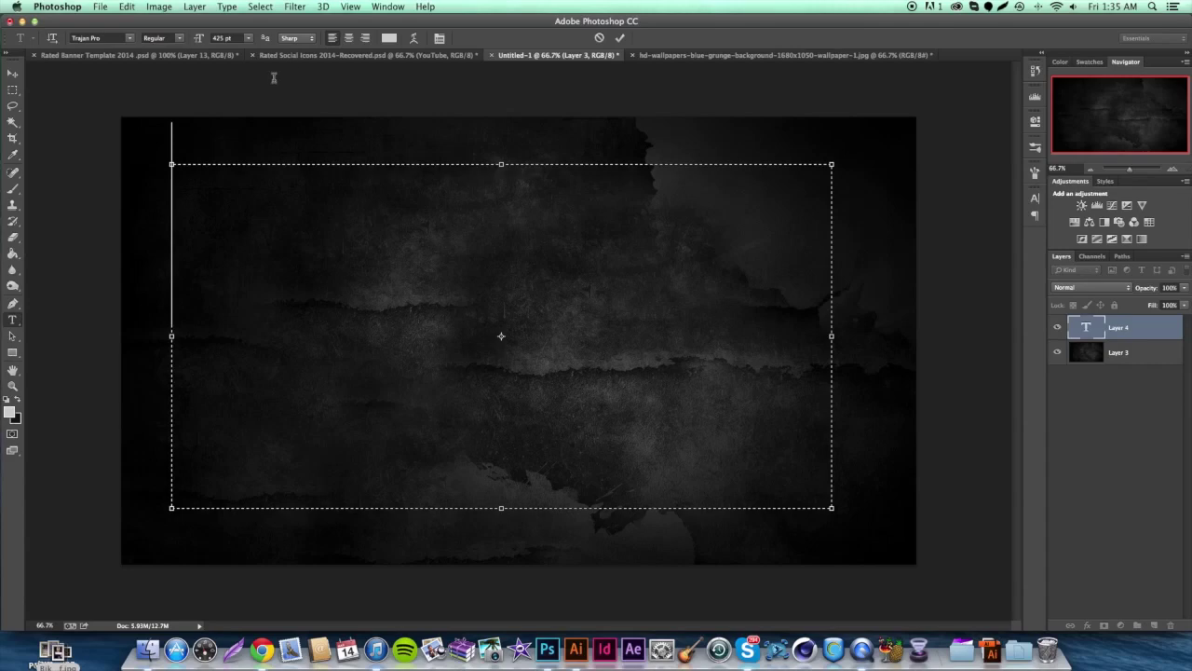
click(248, 37)
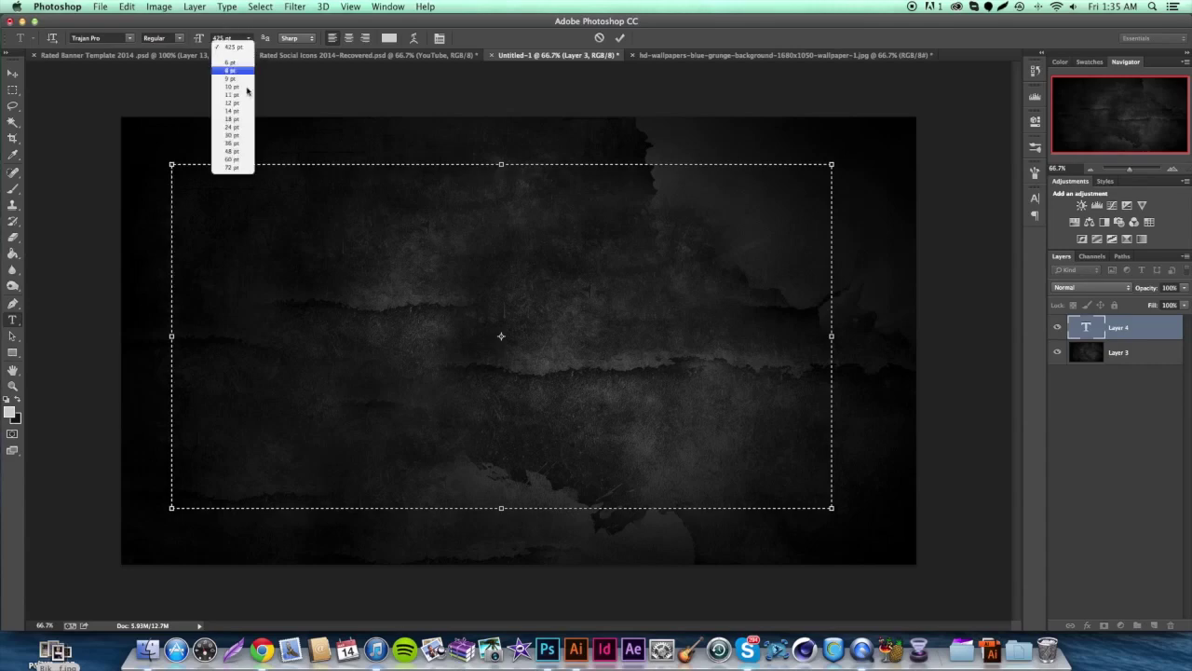
click(226, 22)
click(226, 37)
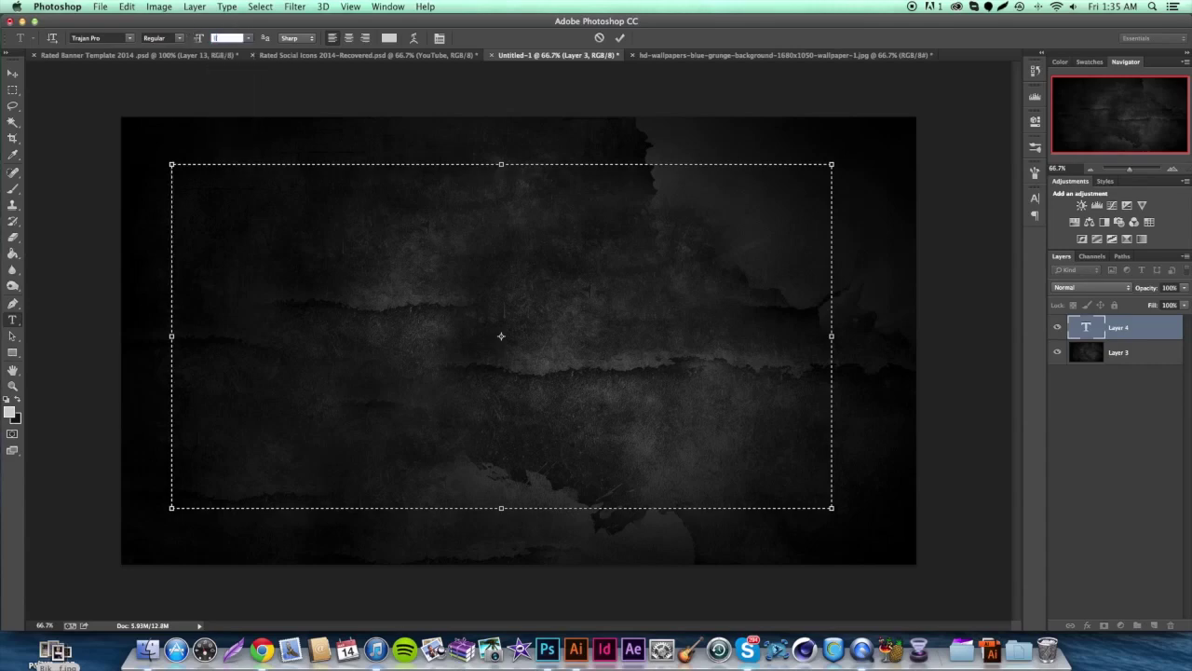
text(4)
key(BackSpace)
text(200)
click(261, 197)
text(R)
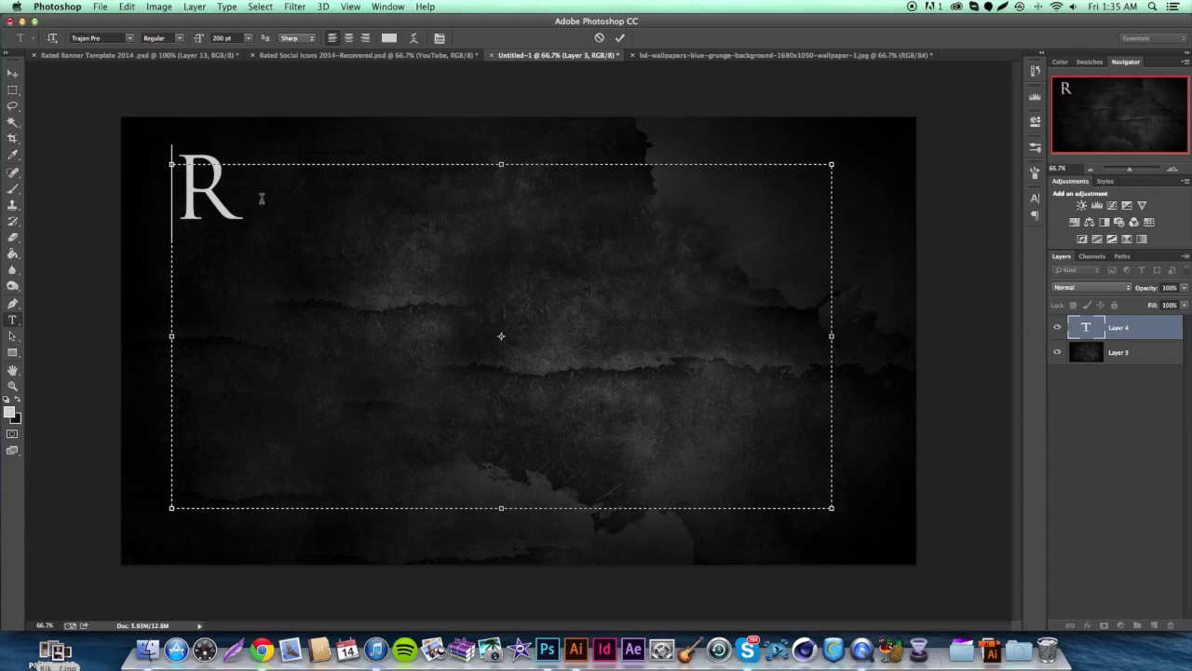
key(BackSpace)
text(iReap)
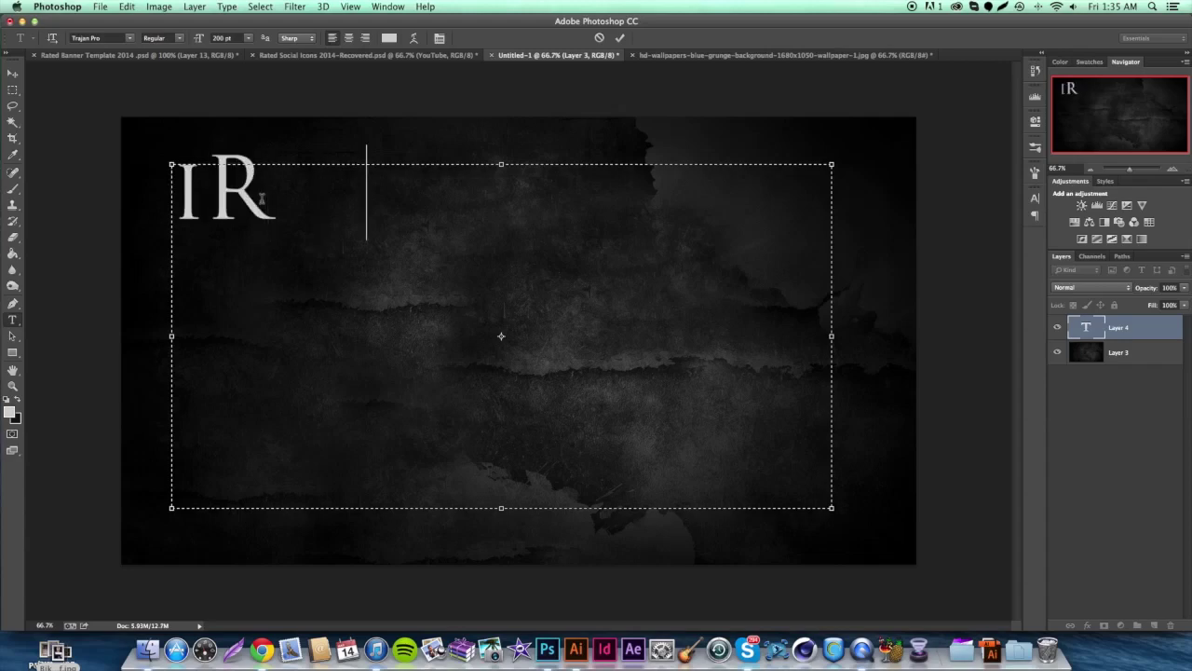
text(Zz)
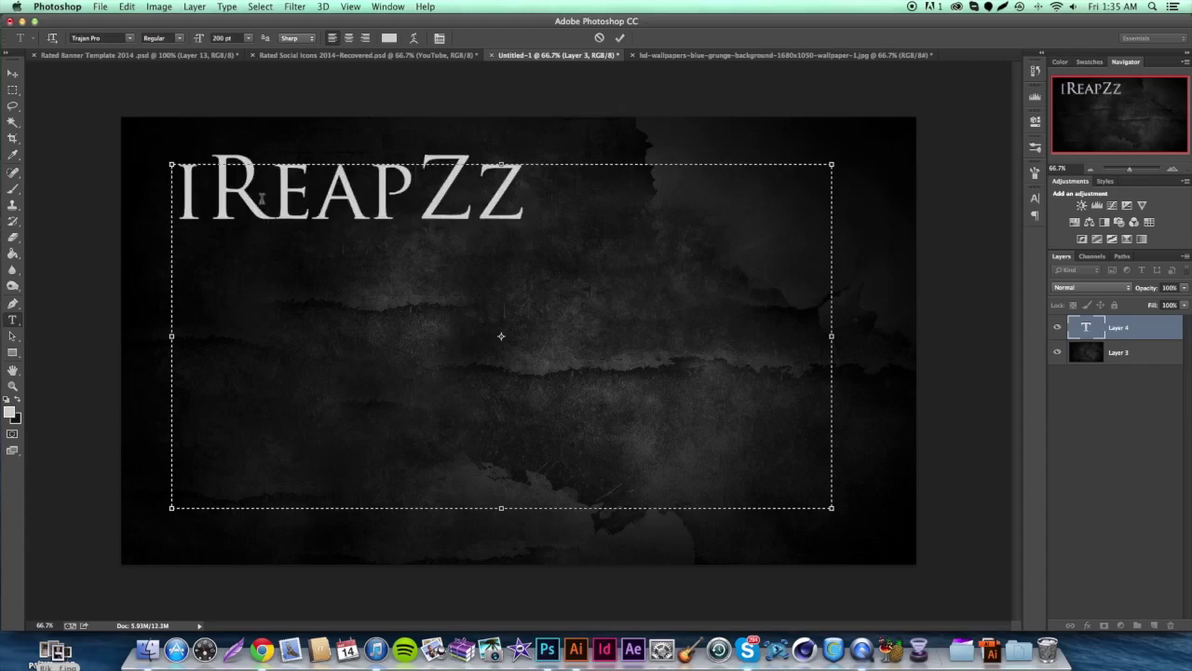
Step: Make the text box's entire content read "Tutorial" with a capital T and the remaining letters in lowercase
key(super+a)
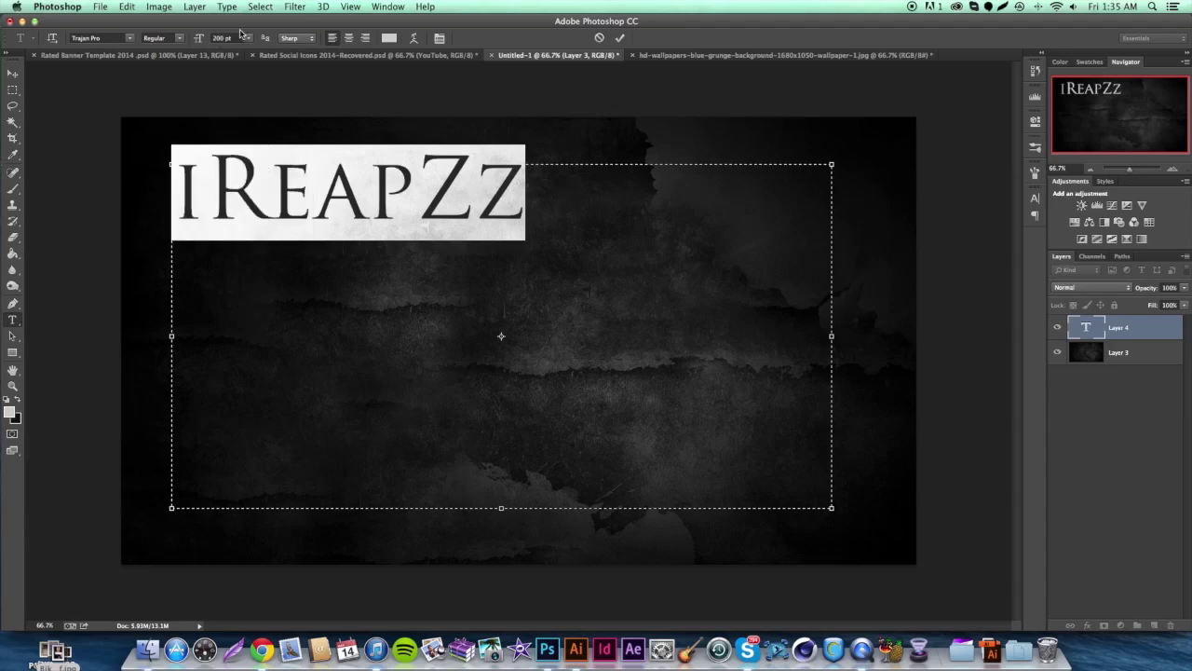
text(TUT)
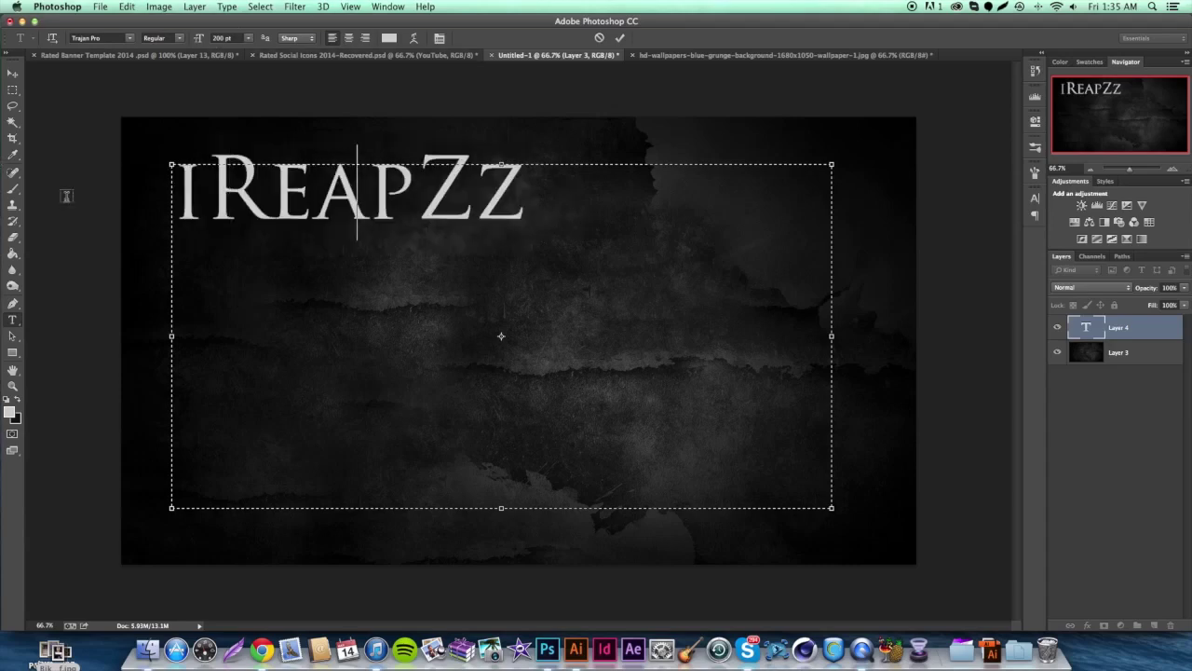
key(Left)
key(Left)
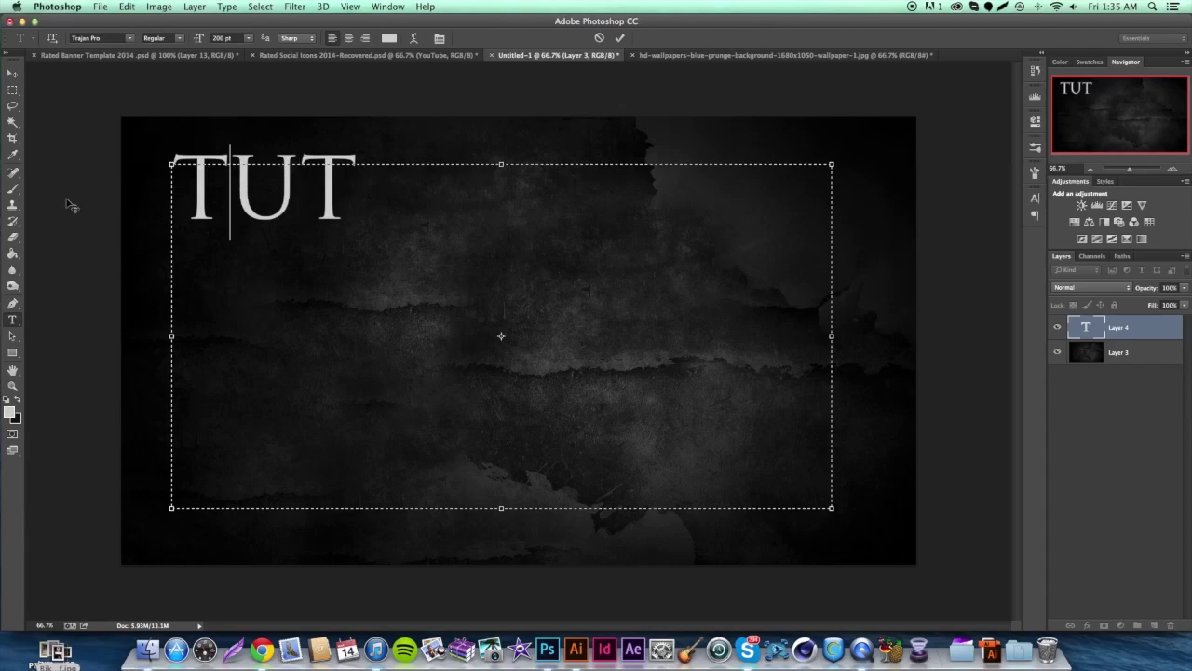
key(Delete)
key(Delete)
text(ut)
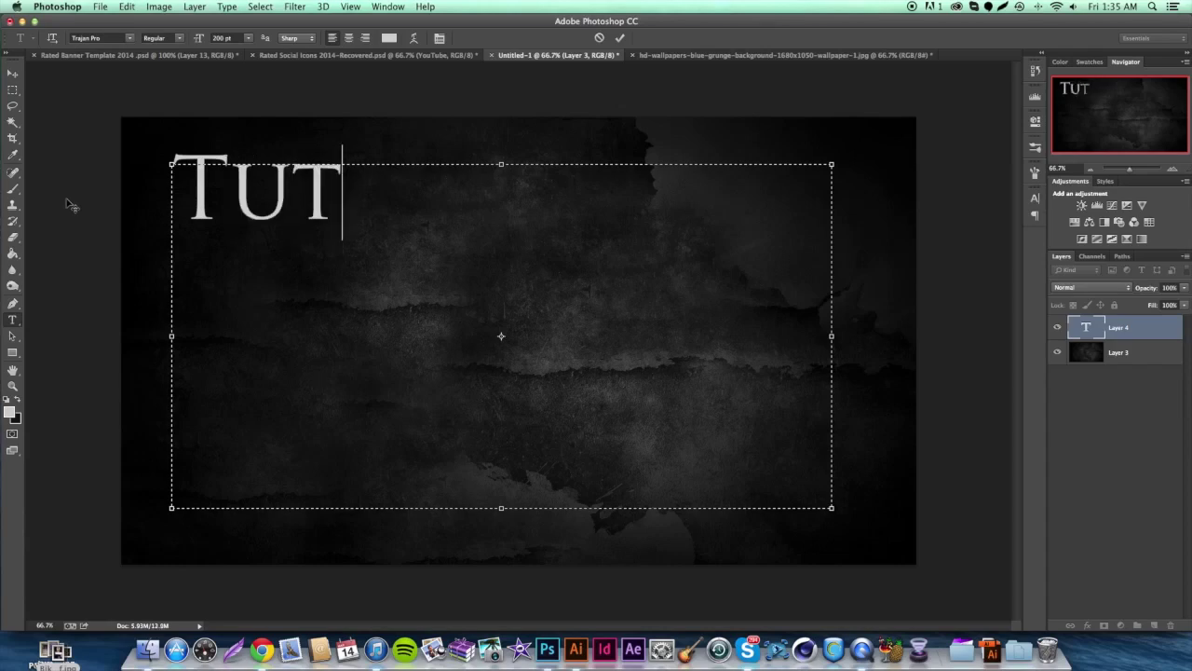
text(orial)
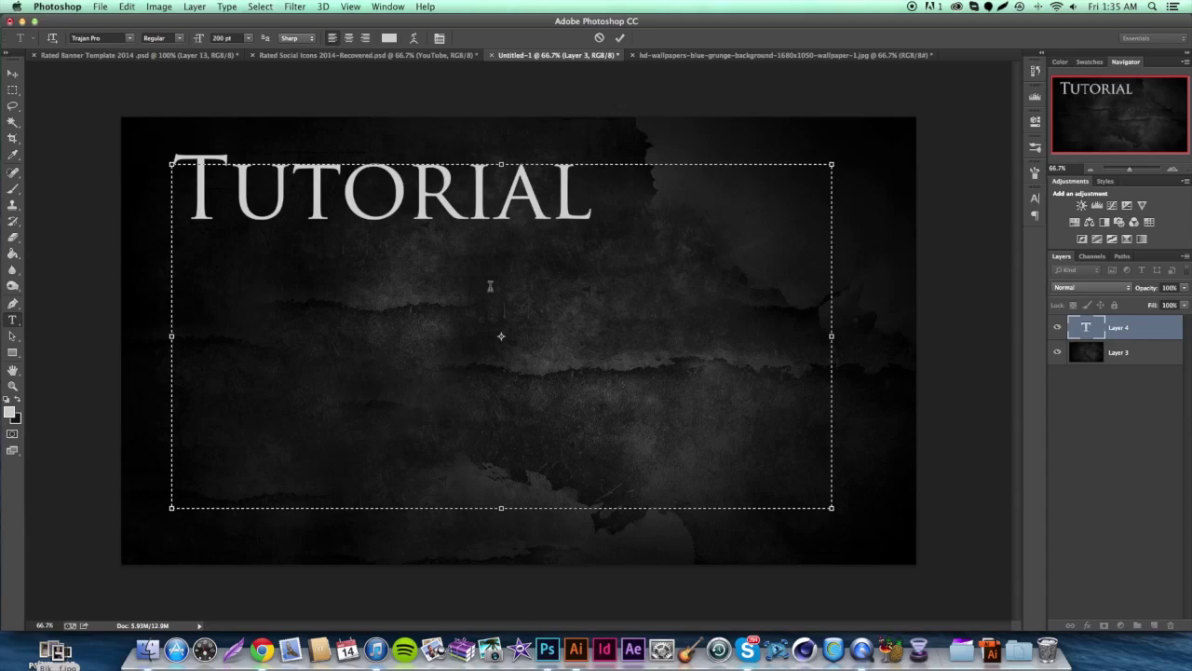
drag(641, 222, 557, 198)
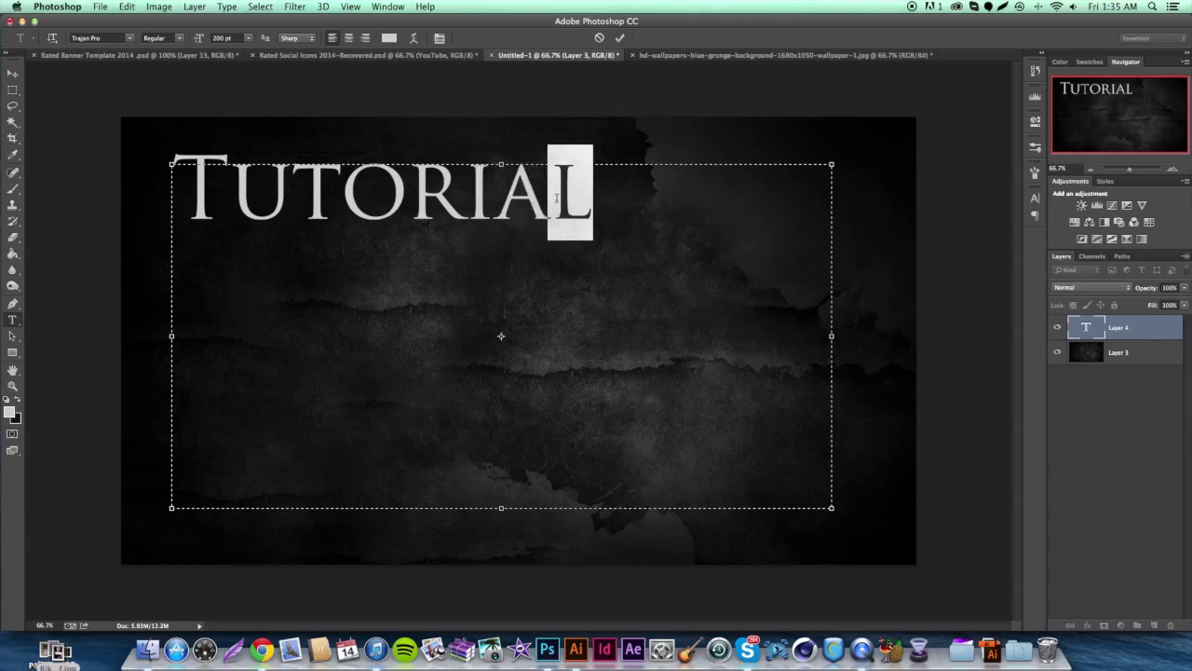
text(L)
drag(641, 213, 563, 196)
key(Right)
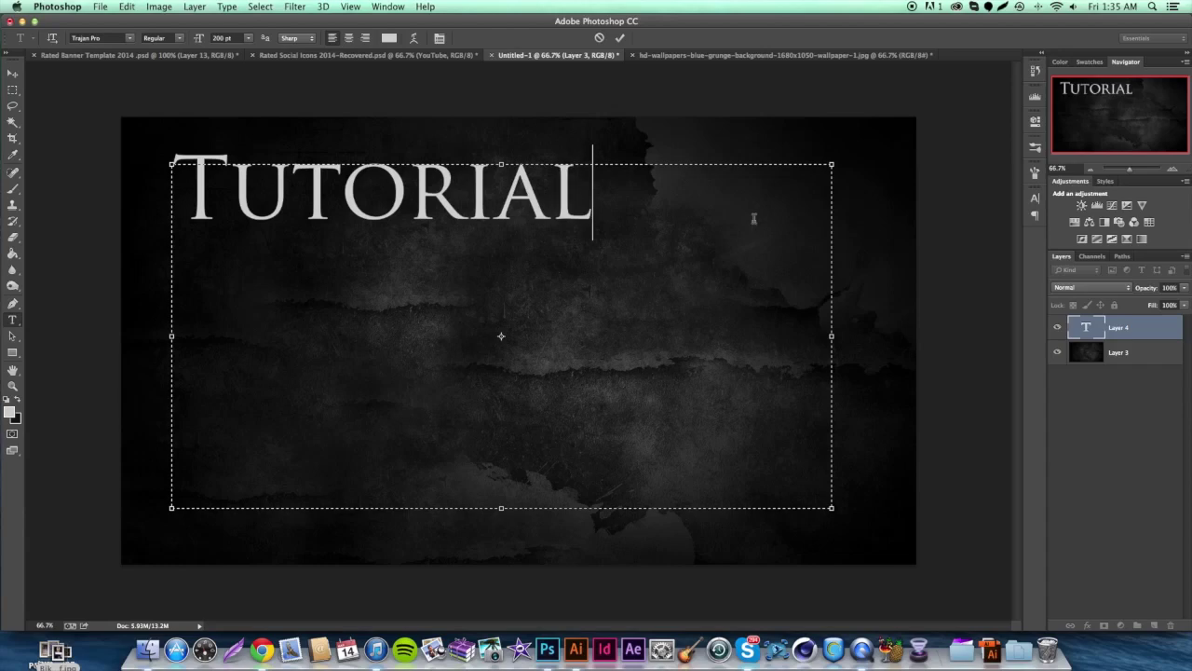
Step: Enlarge the whole Tutorial text to 300 pt and commit the text edit
key(super+a)
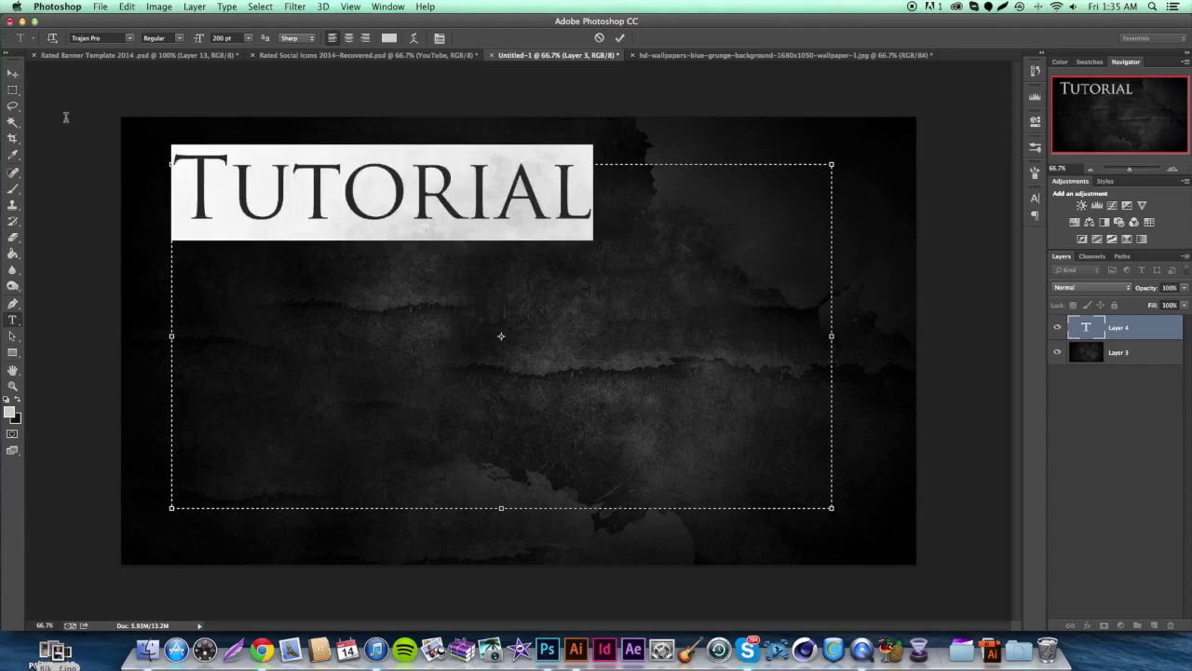
click(229, 37)
text(300)
key(Return)
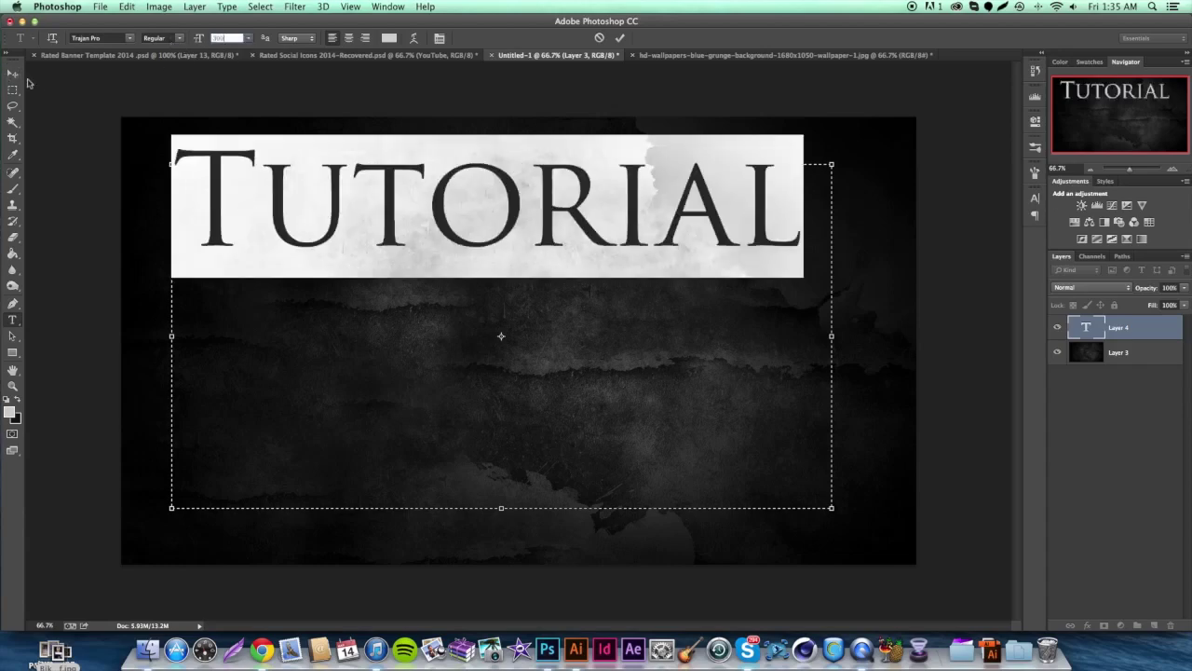
key(super+Return)
Step: Move the Tutorial text down to the middle of the canvas
key(v)
drag(568, 239, 595, 369)
drag(554, 331, 552, 326)
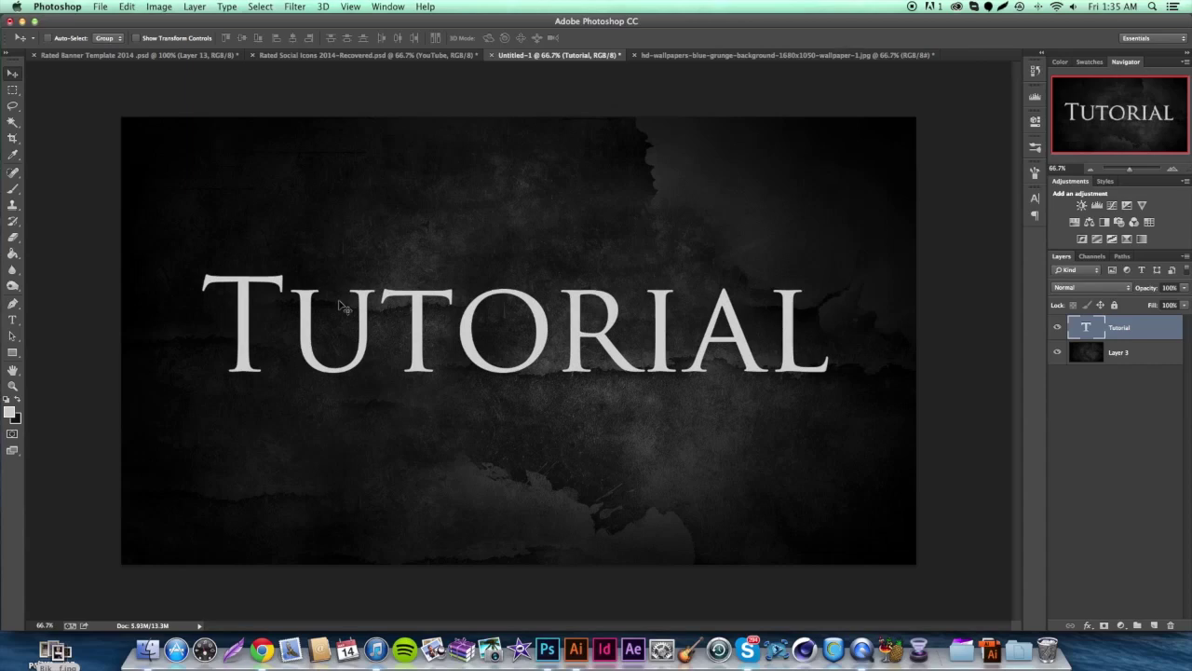
Step: Recolour all of the Tutorial text to mid grey 8e8e8e and commit the edit
click(12, 319)
click(636, 332)
key(super+a)
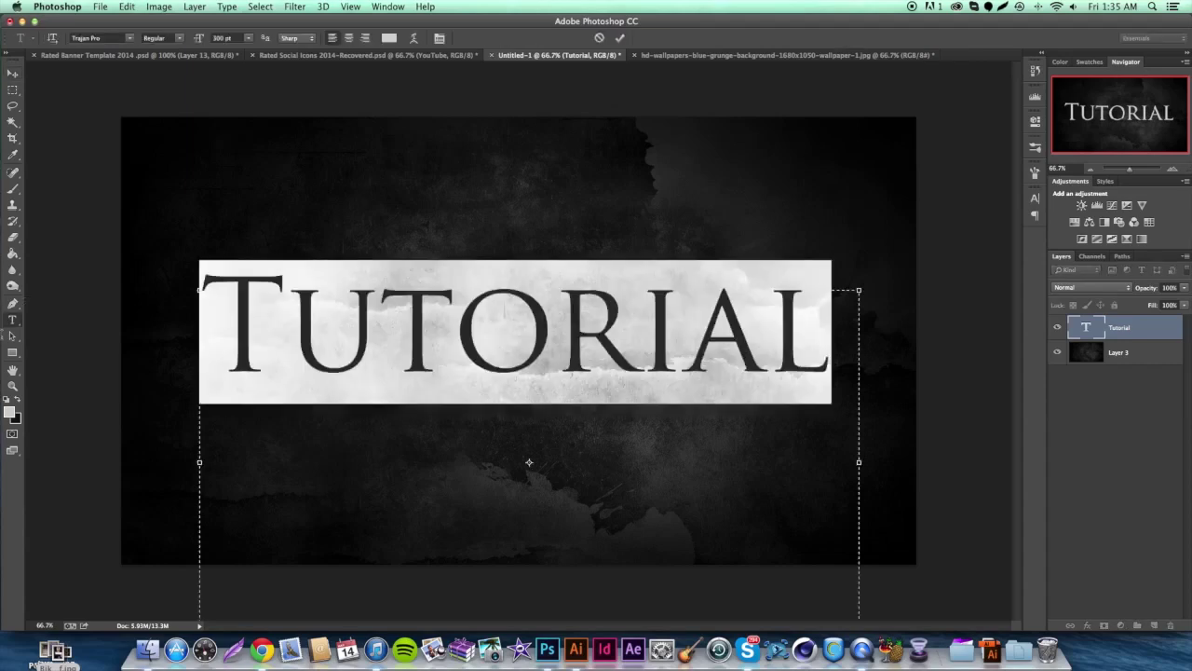
click(9, 412)
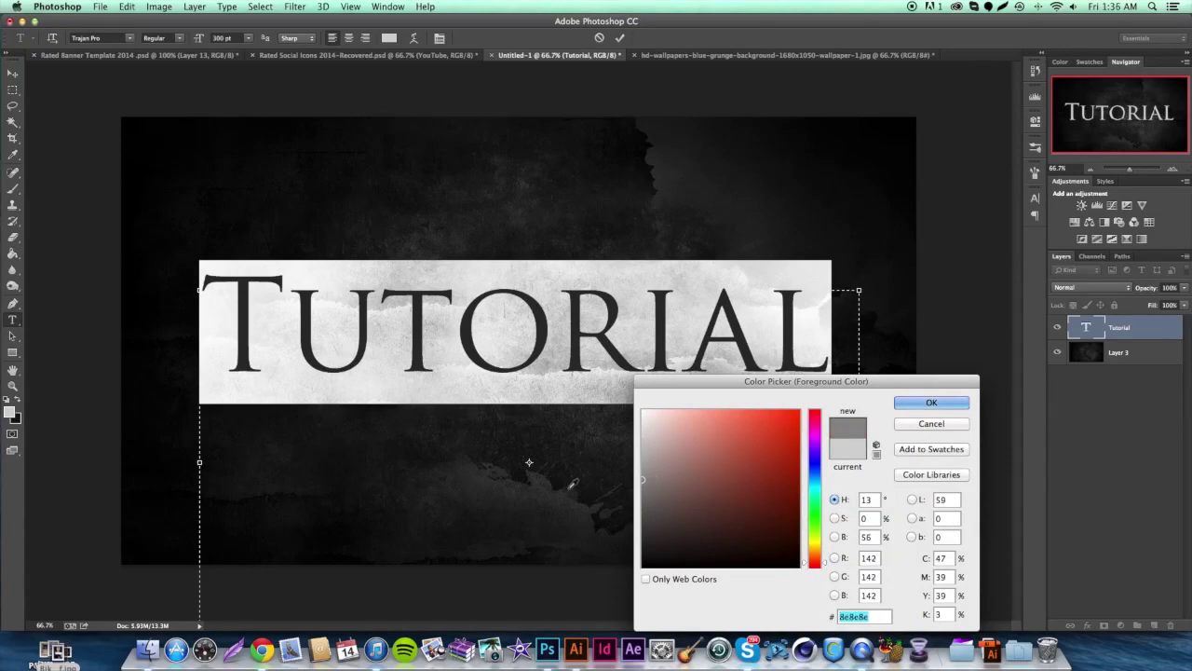
key(Return)
key(super+h)
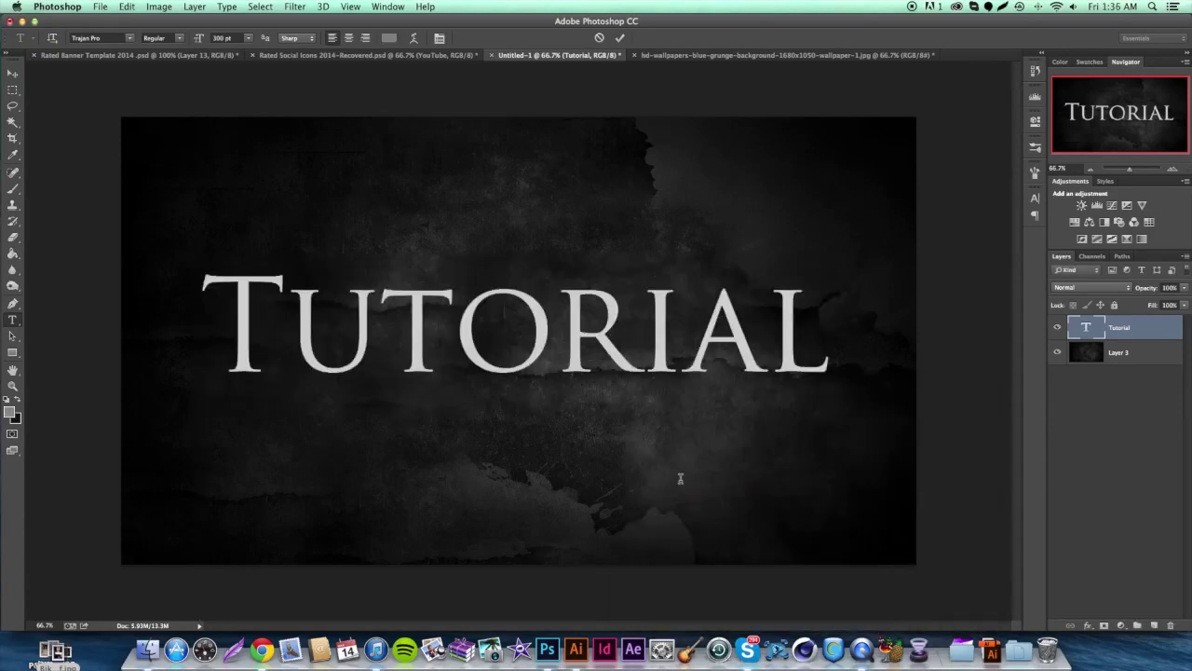
key(super+Return)
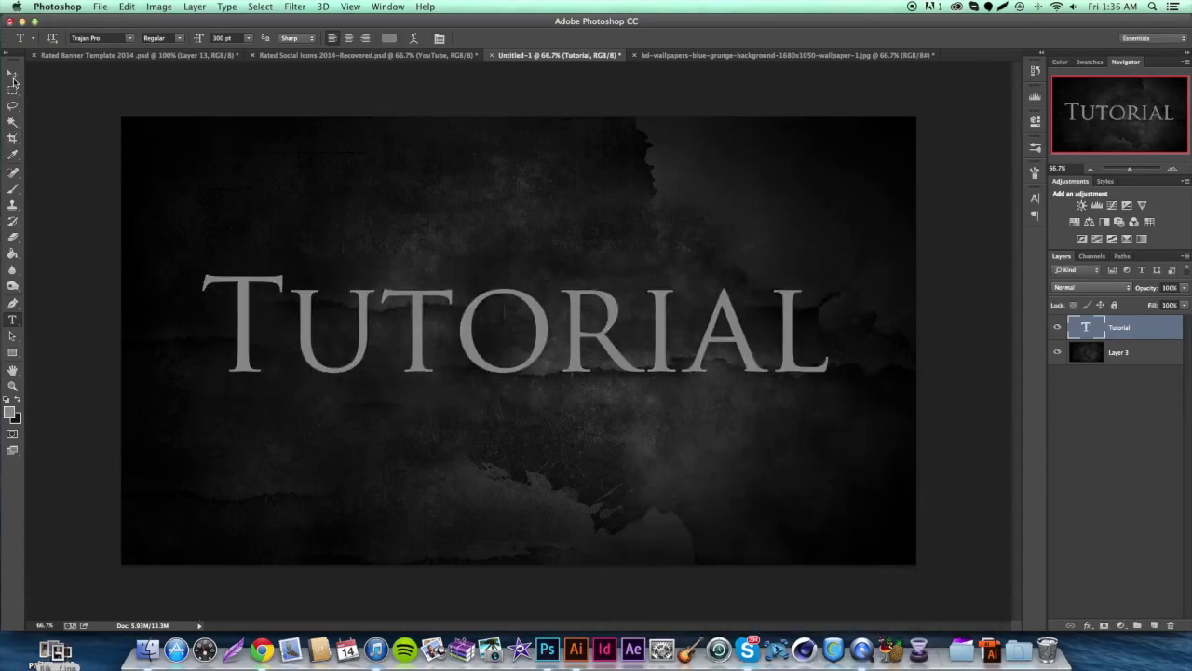
Step: Add a Bevel & Emboss effect to the Tutorial text with global light turned off and depth at 1000%
click(13, 74)
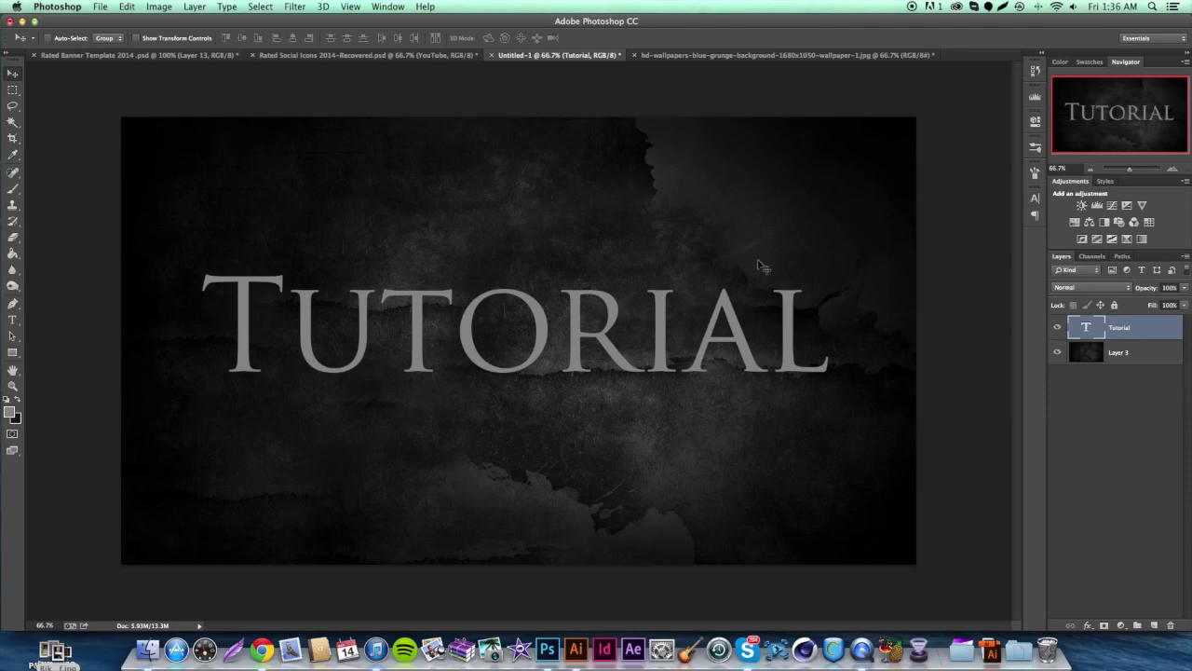
click(1088, 626)
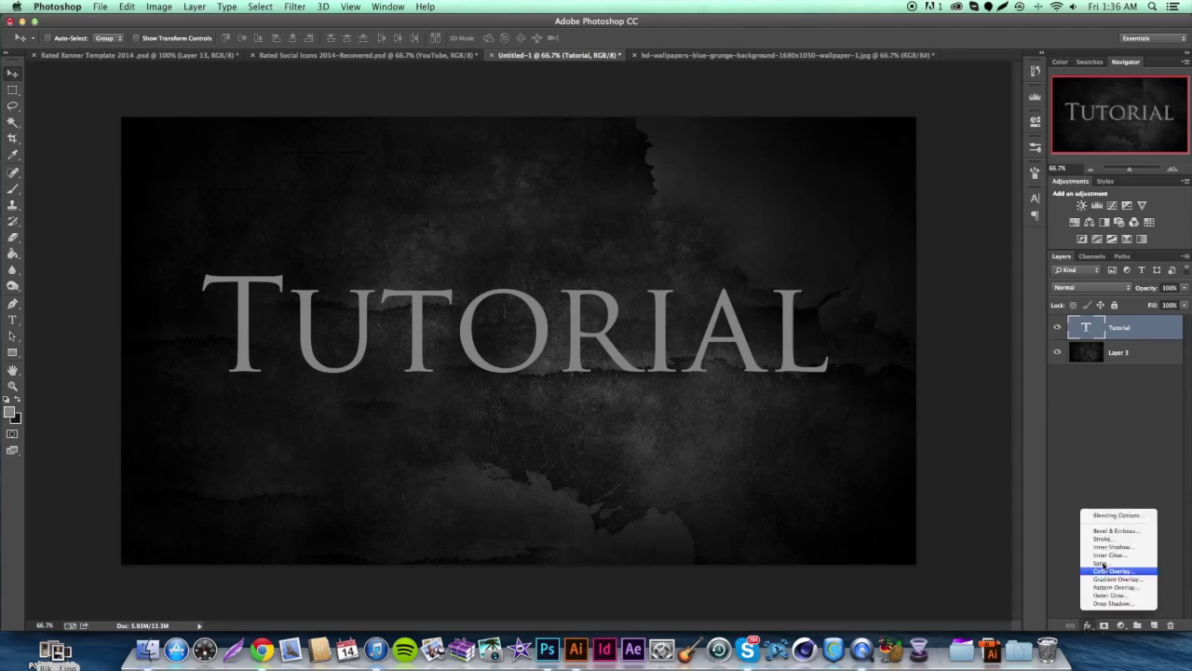
click(1119, 533)
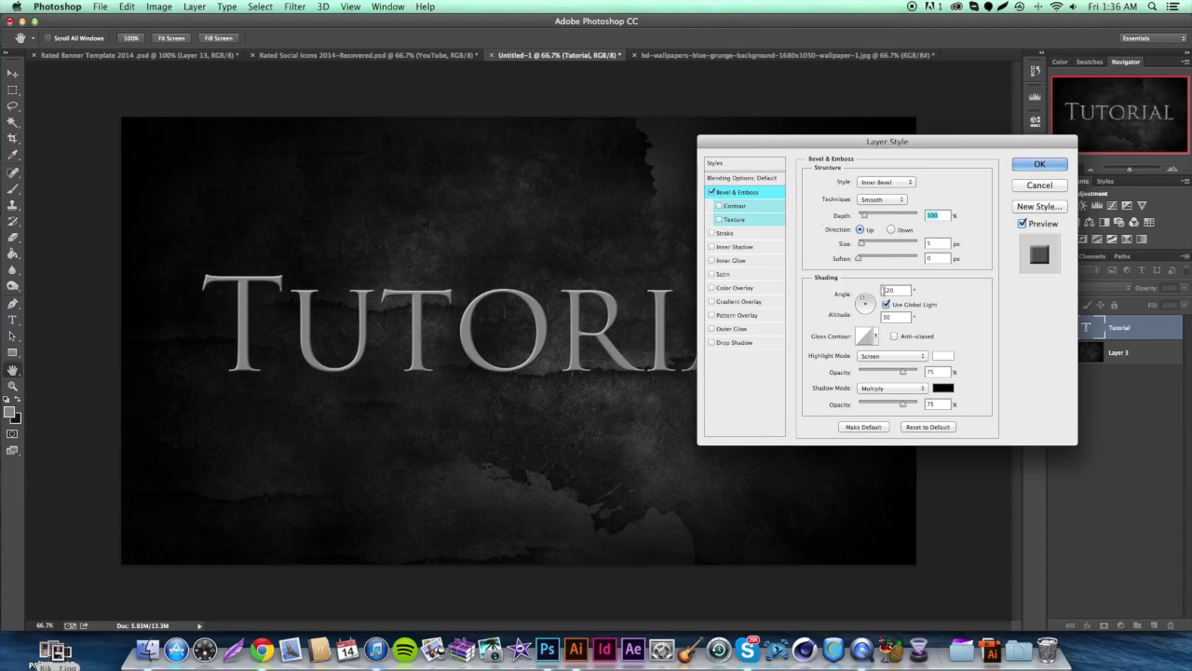
click(886, 304)
drag(871, 215, 917, 217)
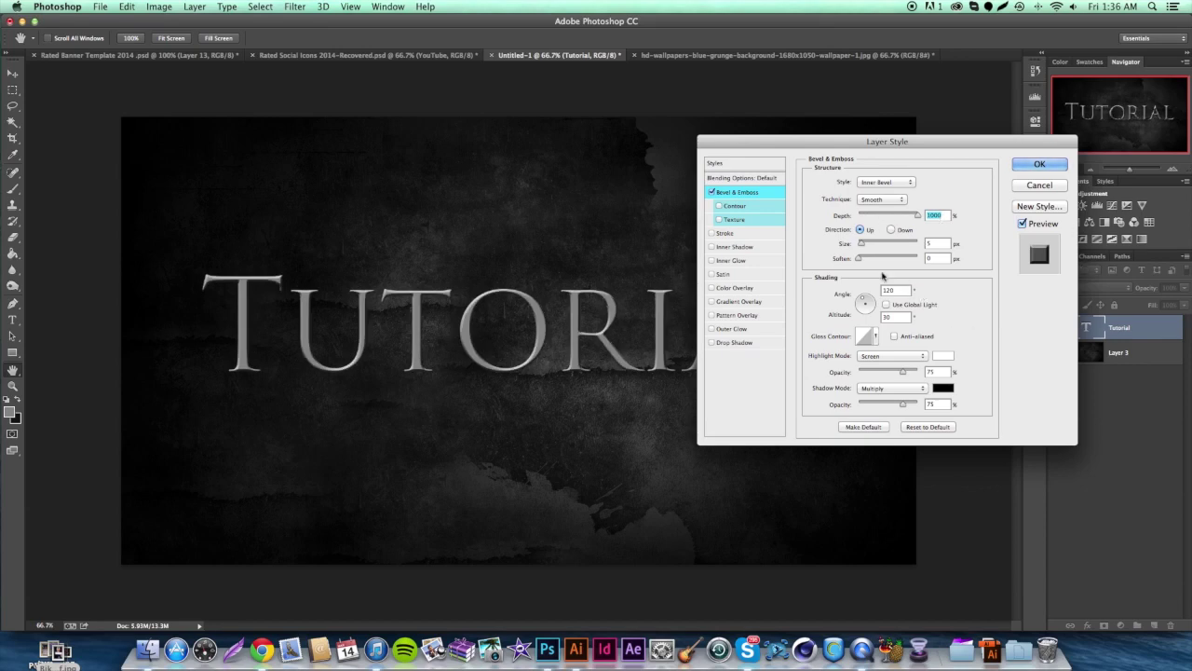
Step: Try the Chisel Hard and Chisel Soft bevel techniques, settling on Chisel Hard with a size of 29 px
click(883, 183)
click(884, 184)
click(883, 199)
click(886, 209)
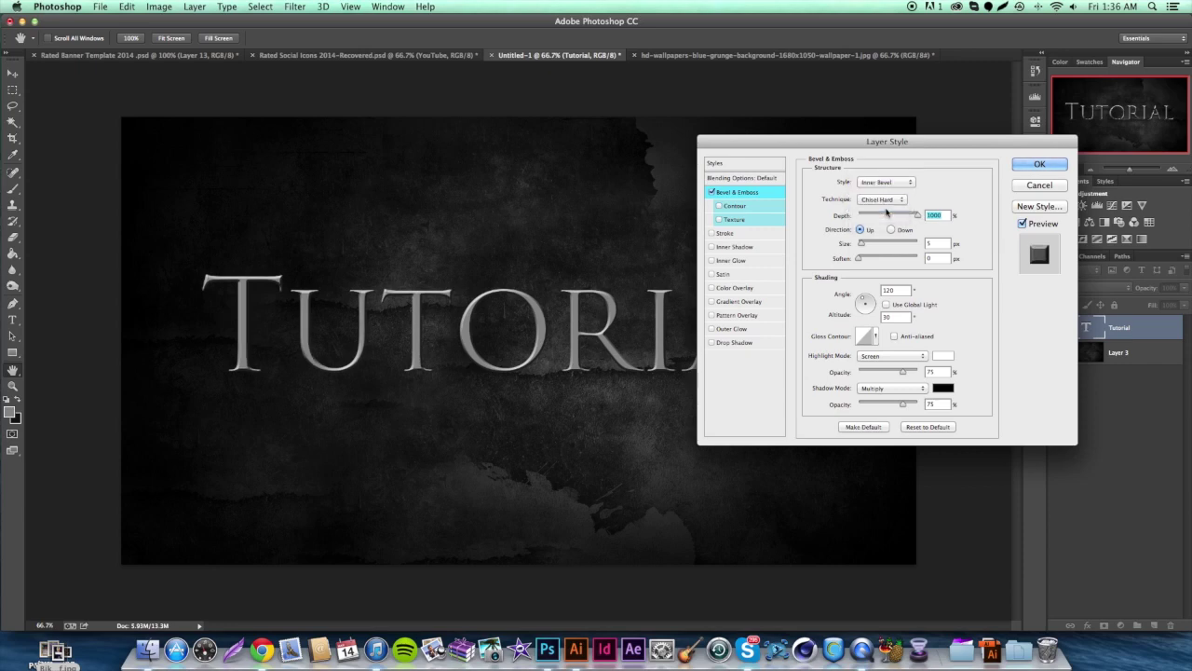
click(886, 202)
click(887, 211)
click(886, 200)
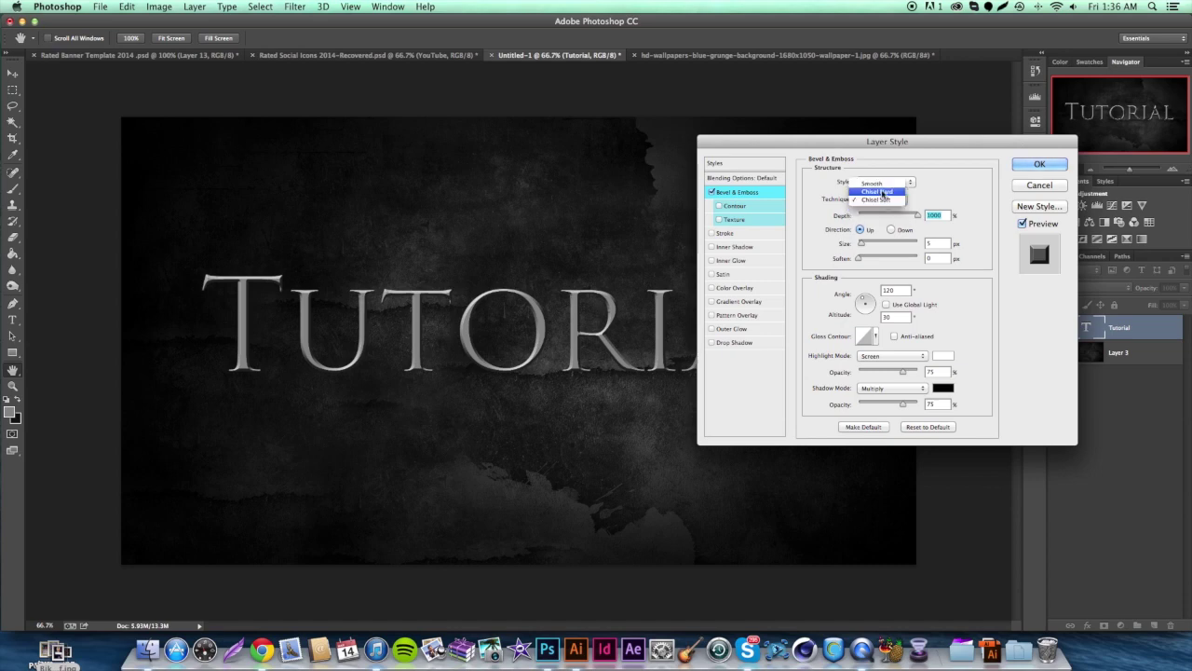
click(883, 192)
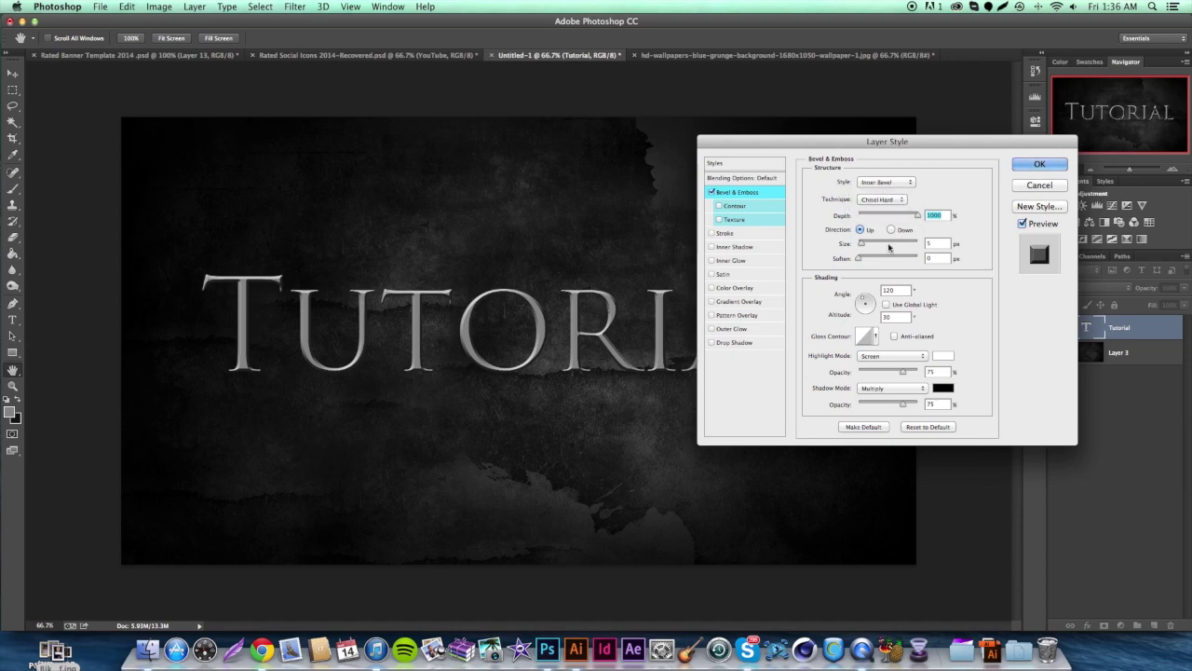
drag(875, 246, 872, 245)
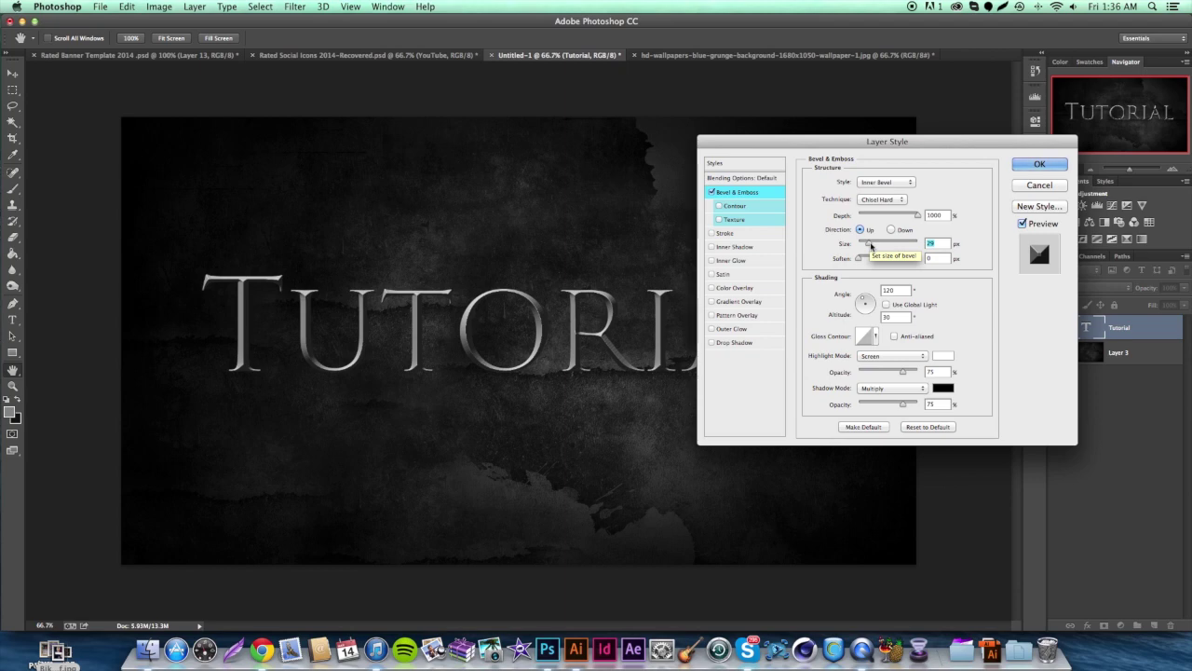
Step: Set the bevel technique to Smooth with a size of 13 px, comparing it with Chisel Hard
click(883, 200)
click(887, 192)
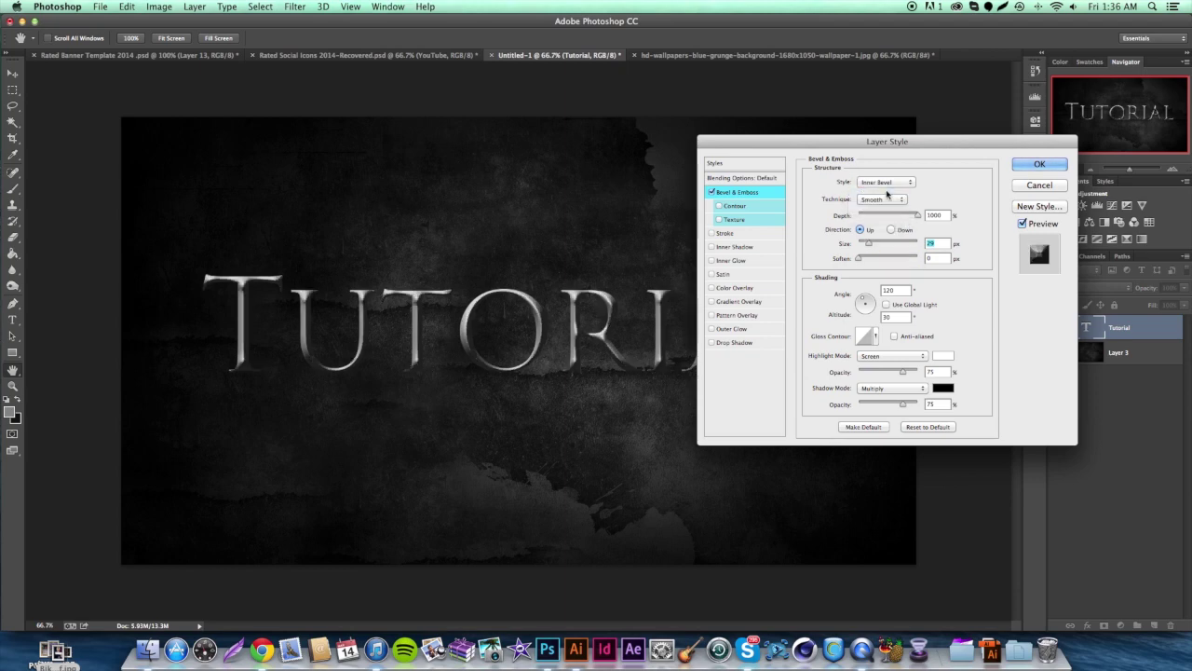
drag(869, 244, 867, 247)
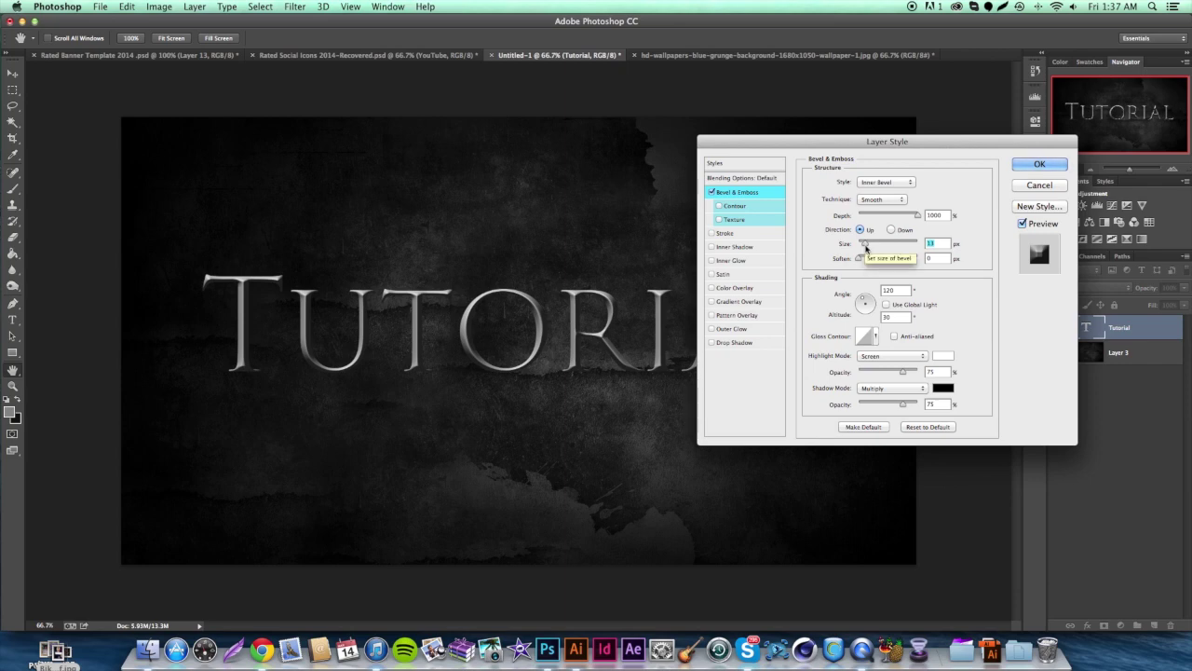
click(881, 199)
click(881, 210)
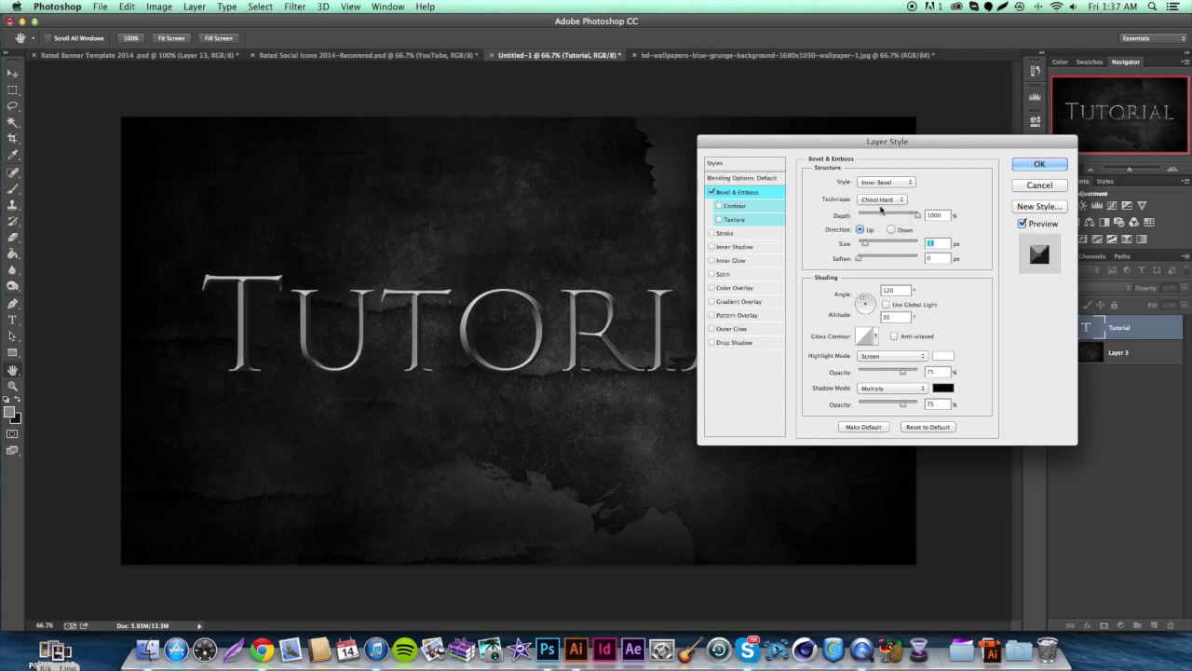
click(868, 200)
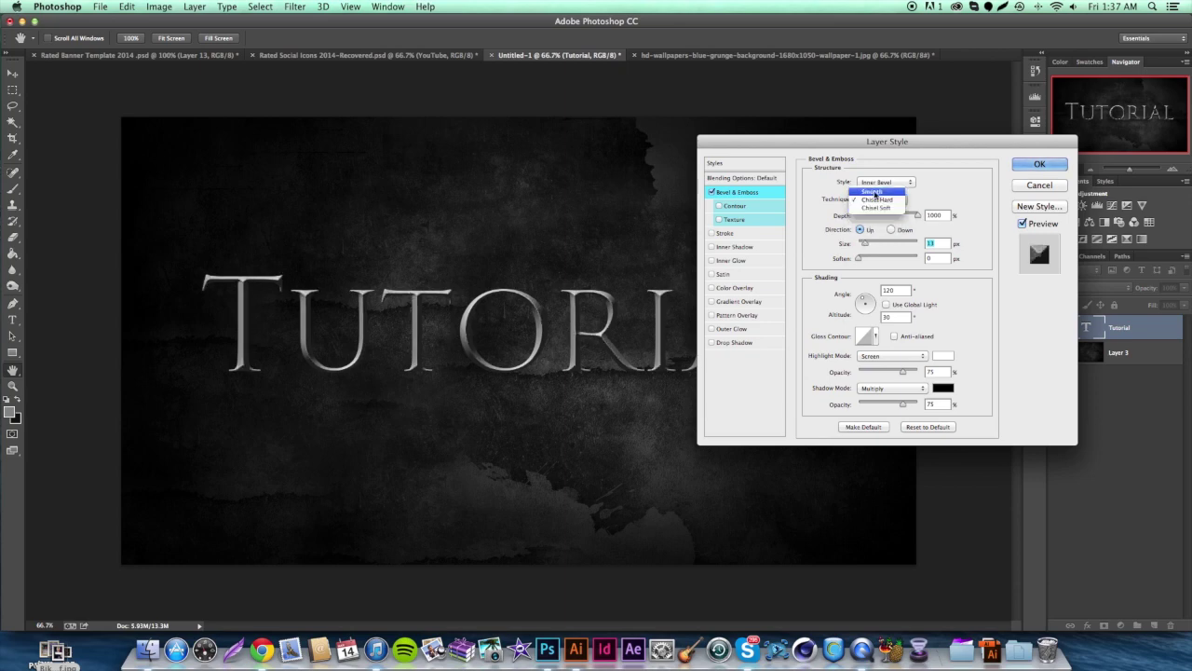
click(873, 186)
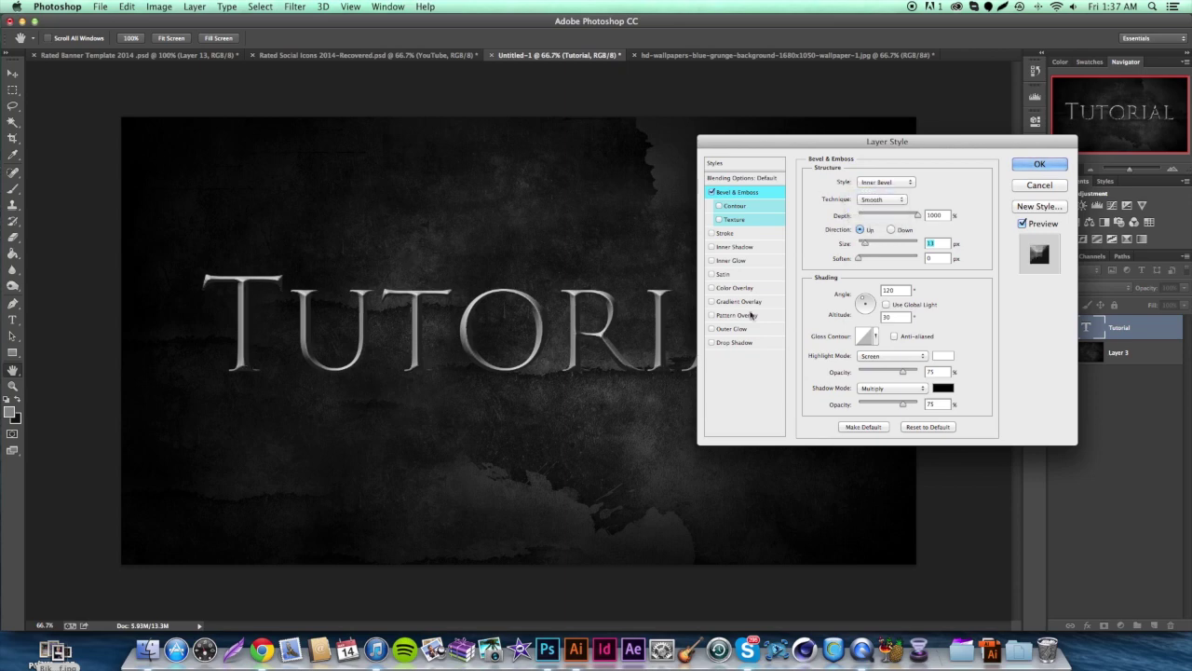
drag(863, 245, 866, 247)
Step: Set both the highlight opacity and the shadow opacity of the bevel to 50%
double_click(932, 370)
text(25)
double_click(948, 404)
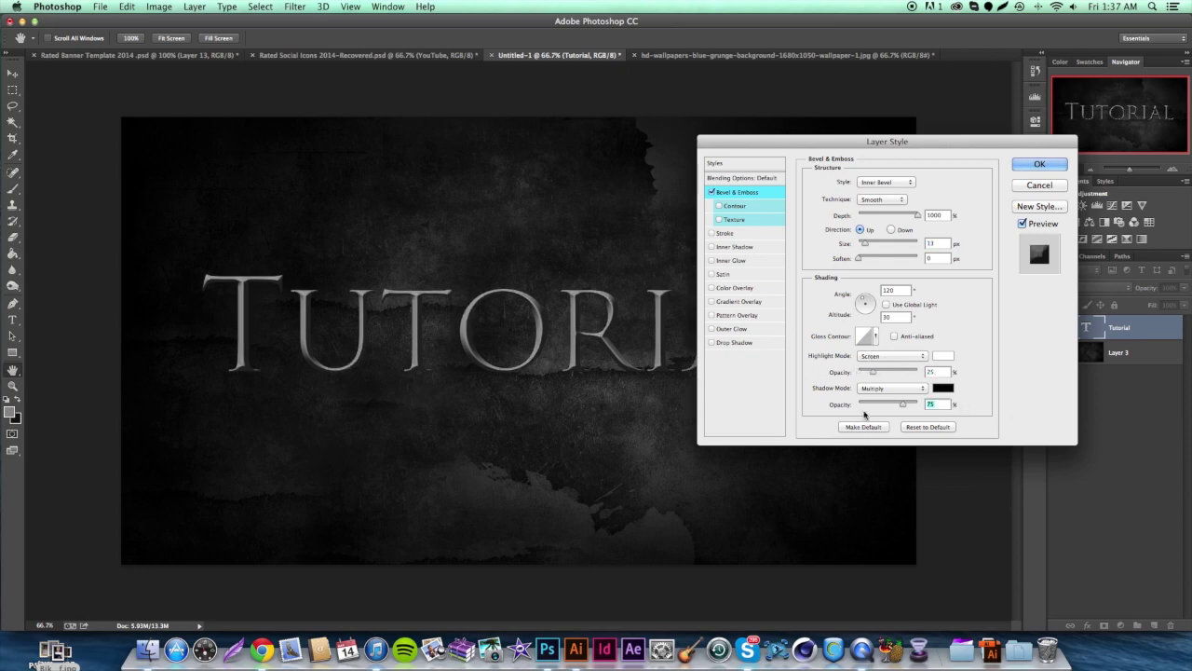
text(20)
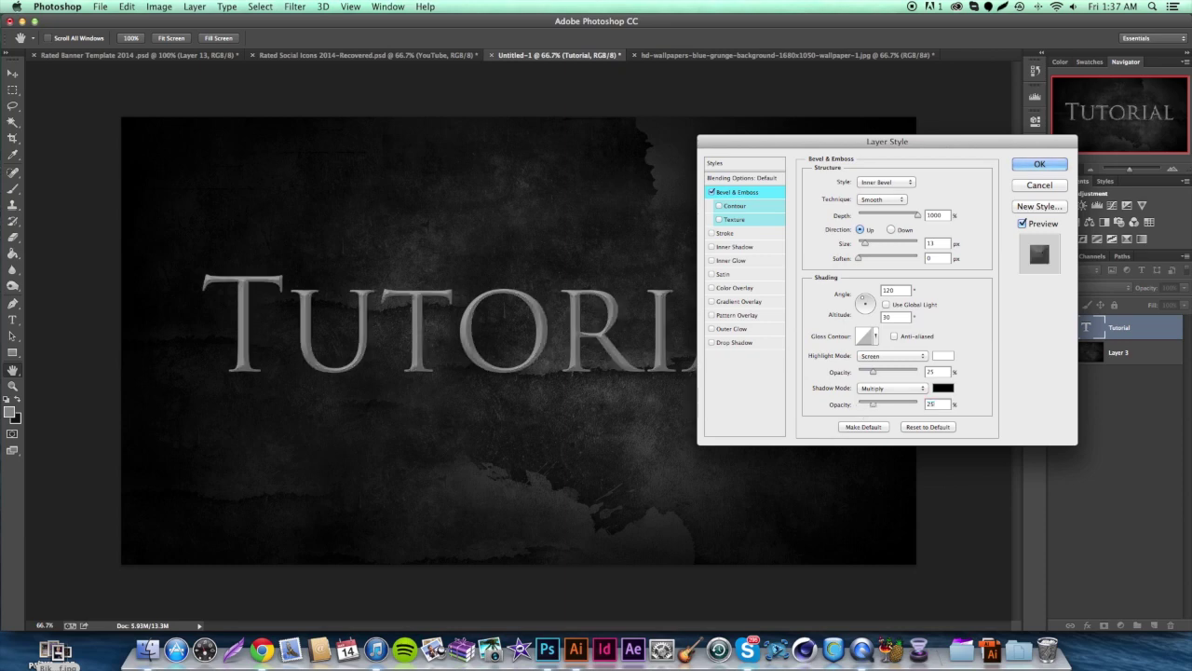
drag(873, 403, 888, 404)
click(931, 372)
text(50)
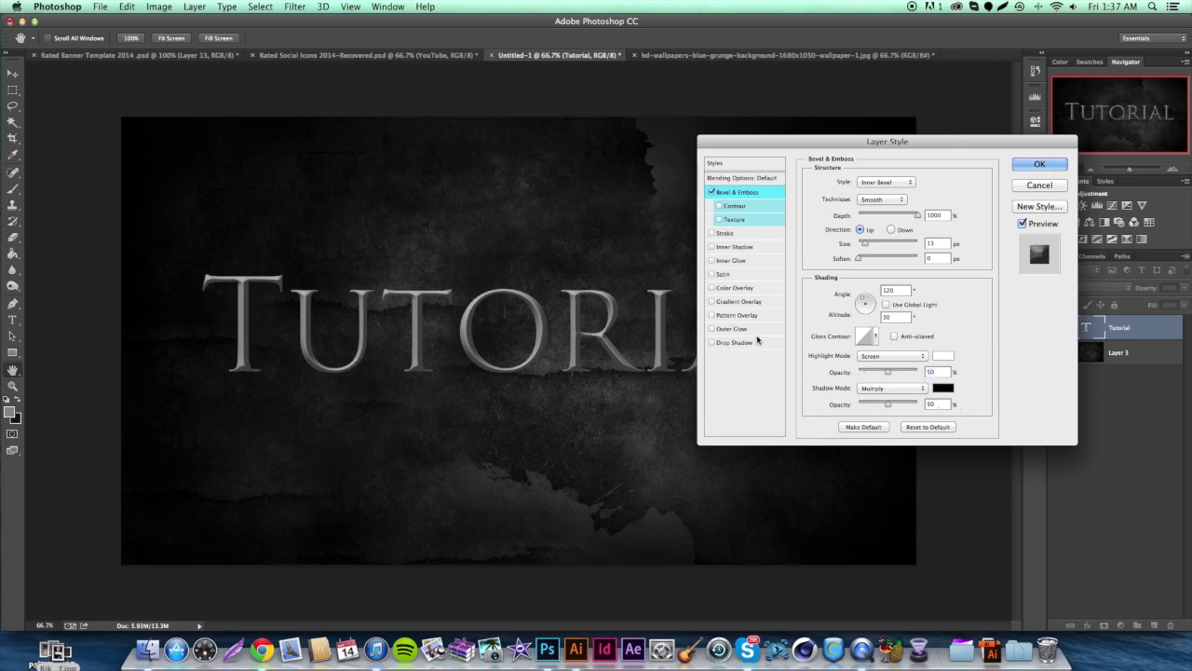
Step: Add a drop shadow with 50% opacity, 0 px distance, 20% spread and 50 px size, and apply the layer style
click(745, 343)
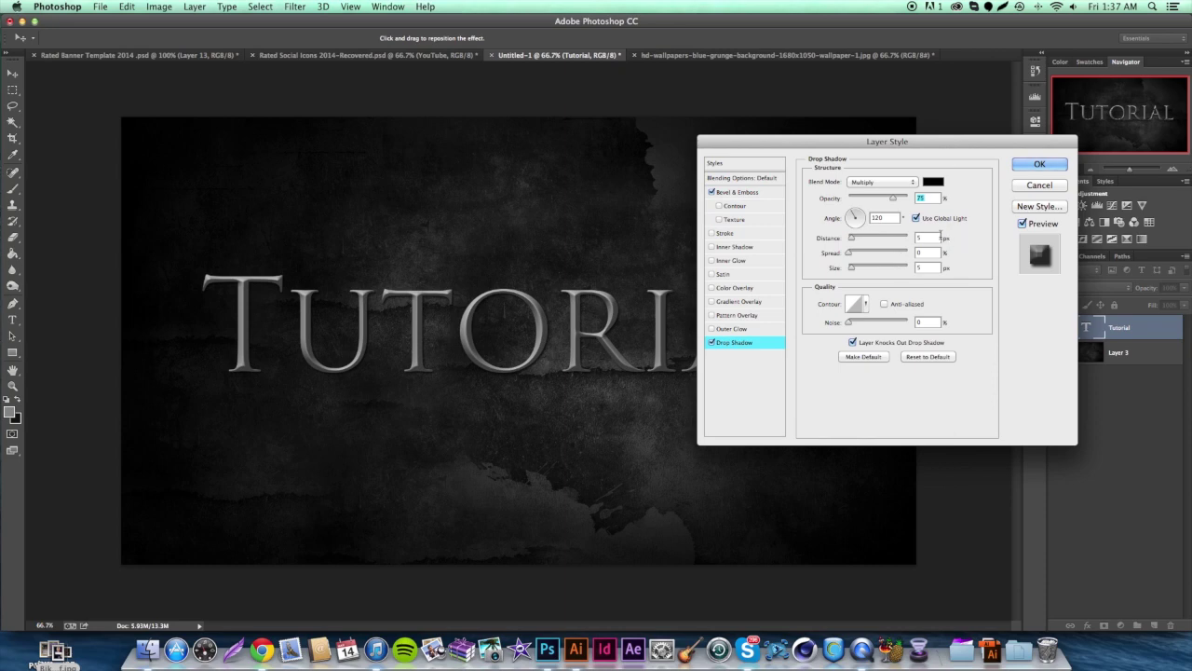
key(Tab)
text(20)
key(Tab)
text(50)
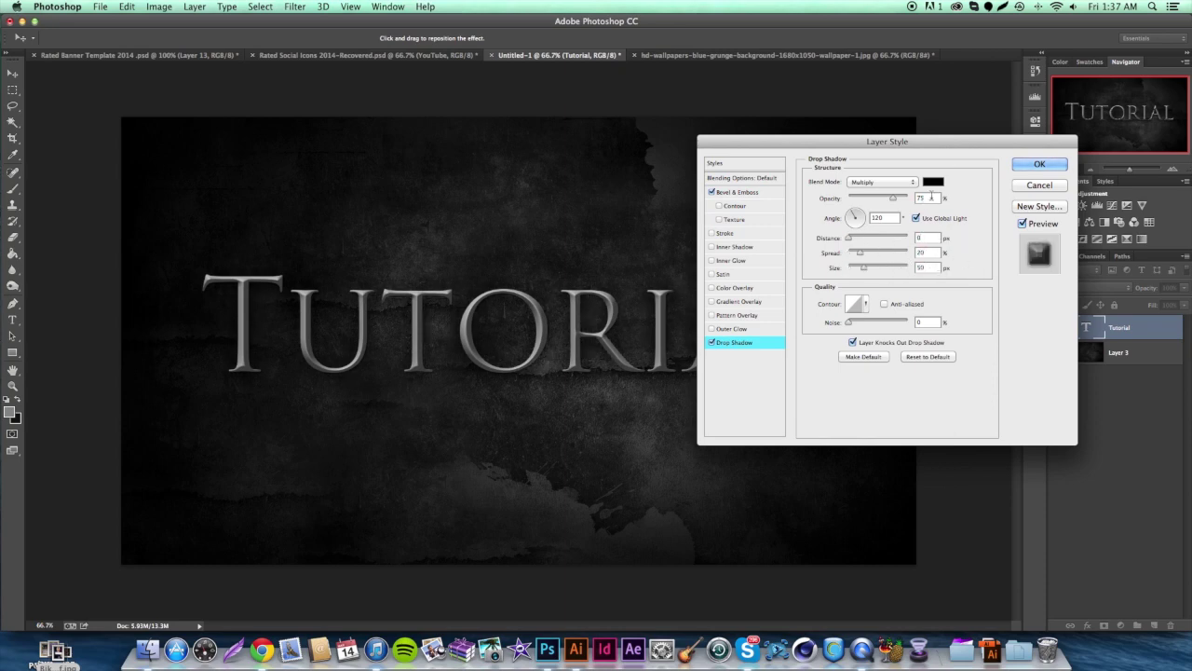
double_click(930, 198)
text(50)
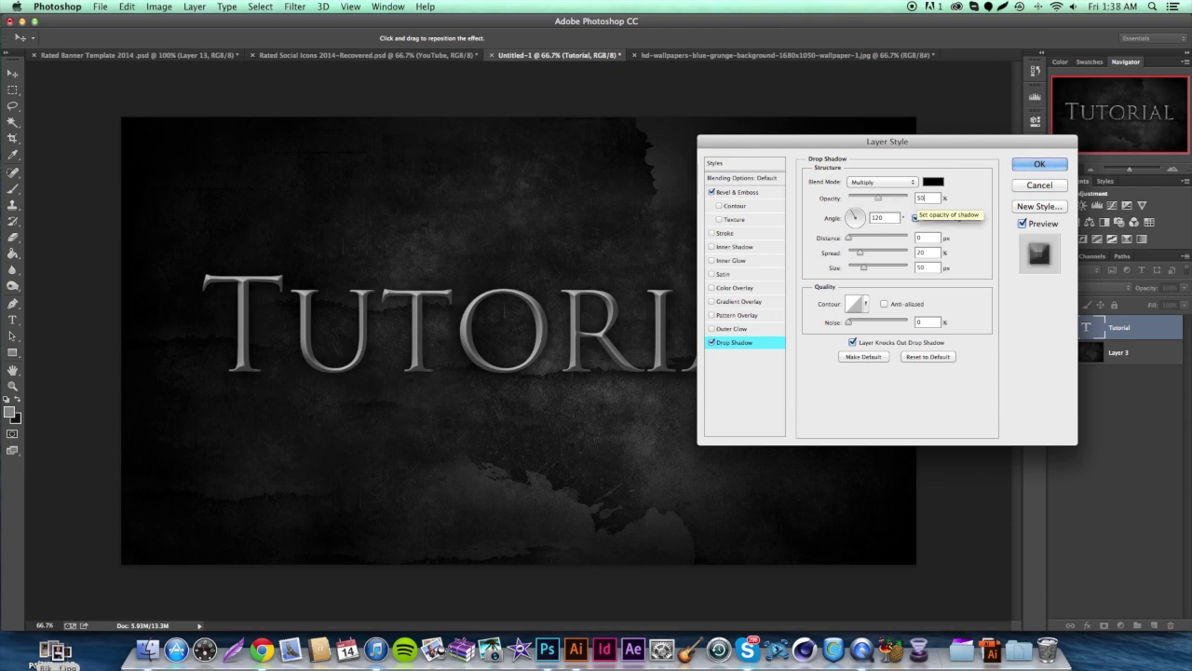
key(Return)
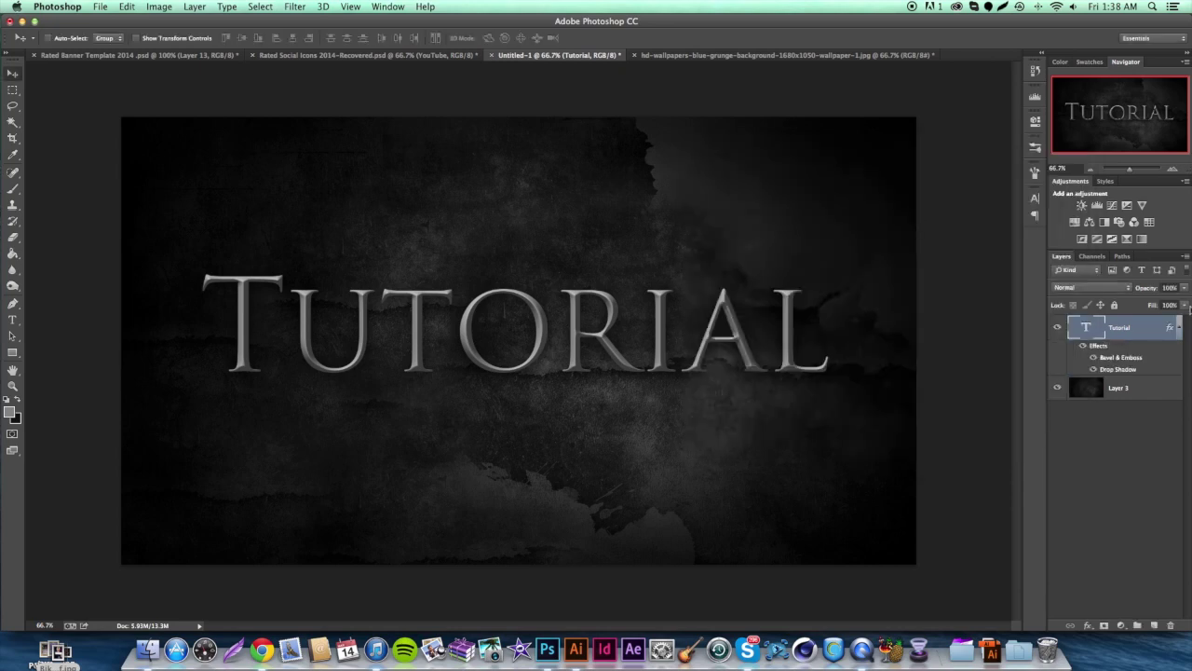
Step: Duplicate the Tutorial text layer and rasterize the copy together with its layer style
click(1179, 326)
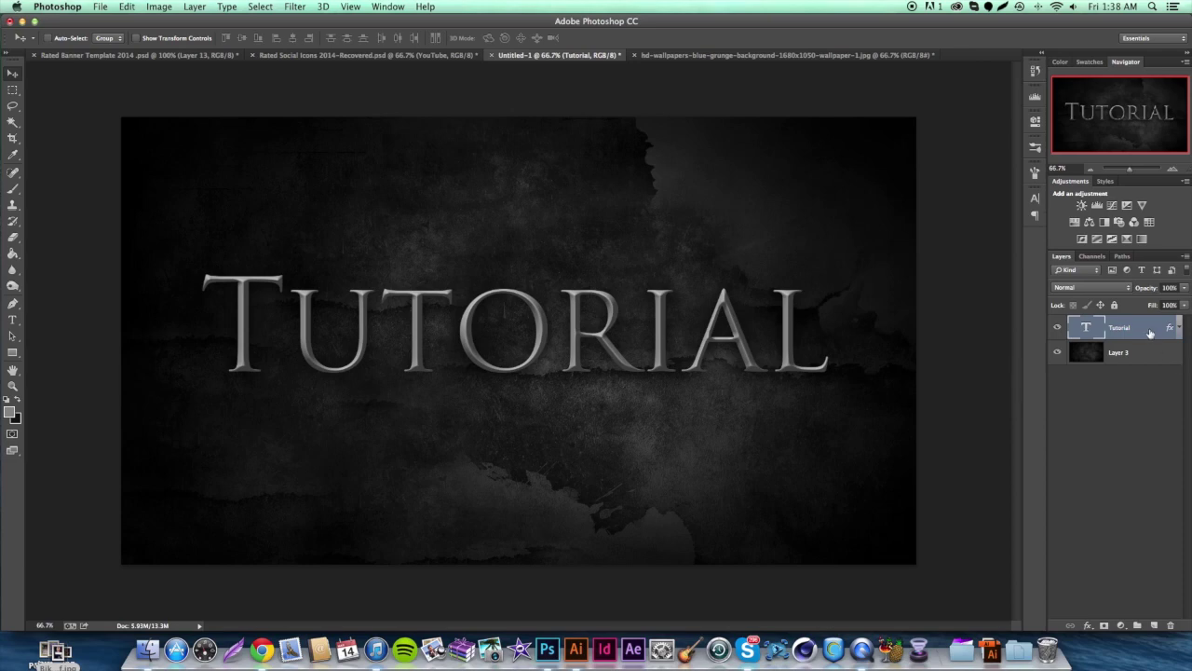
key(super+j)
click(1180, 327)
click(1181, 327)
click(1180, 327)
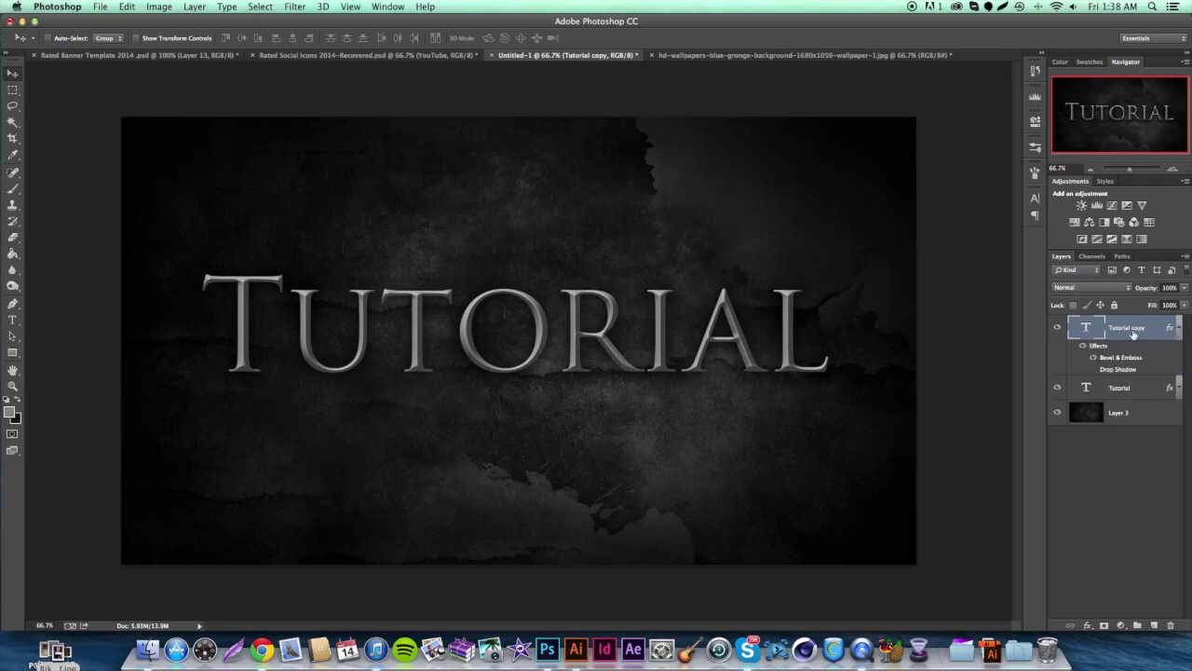
right_click(1134, 335)
click(1025, 250)
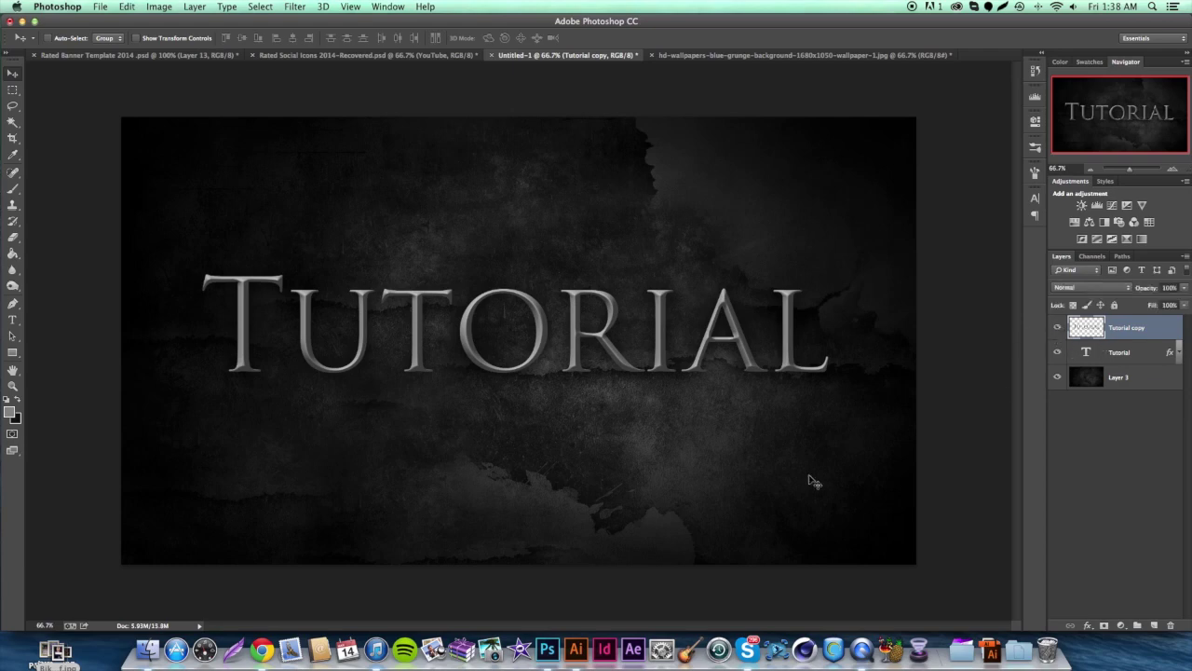
Step: Apply uniform, monochromatic Add Noise to the Tutorial copy layer with an amount of about 211.81%
click(323, 7)
mouse_move(295, 6)
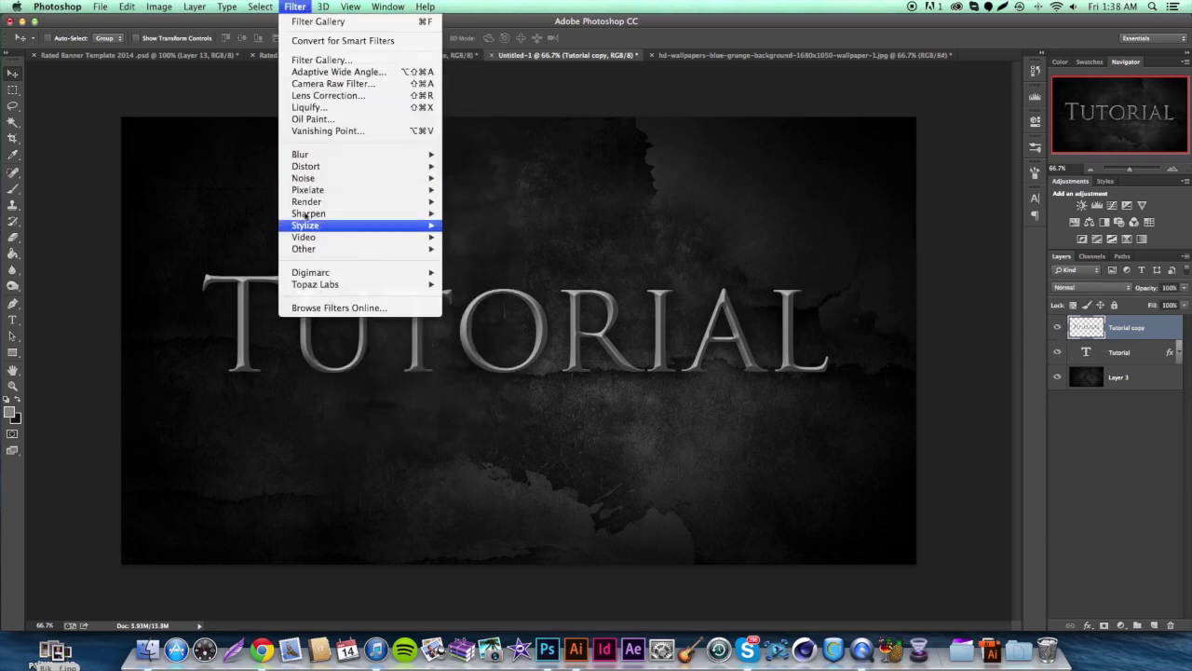
mouse_move(335, 180)
click(479, 181)
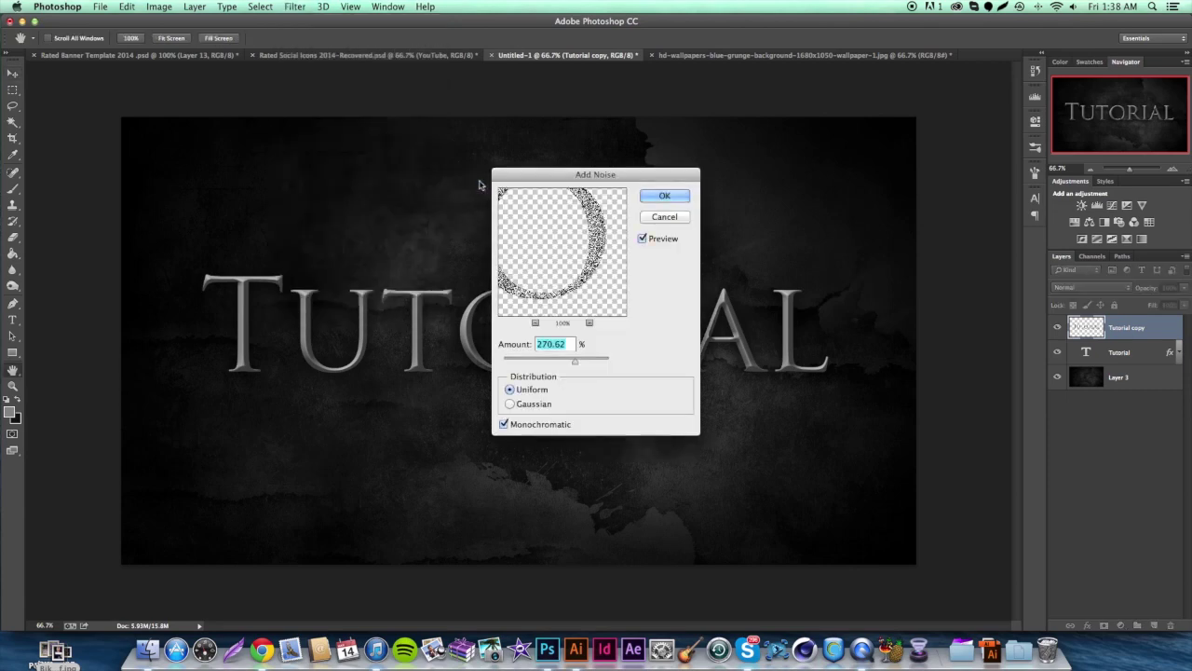
click(520, 361)
click(504, 423)
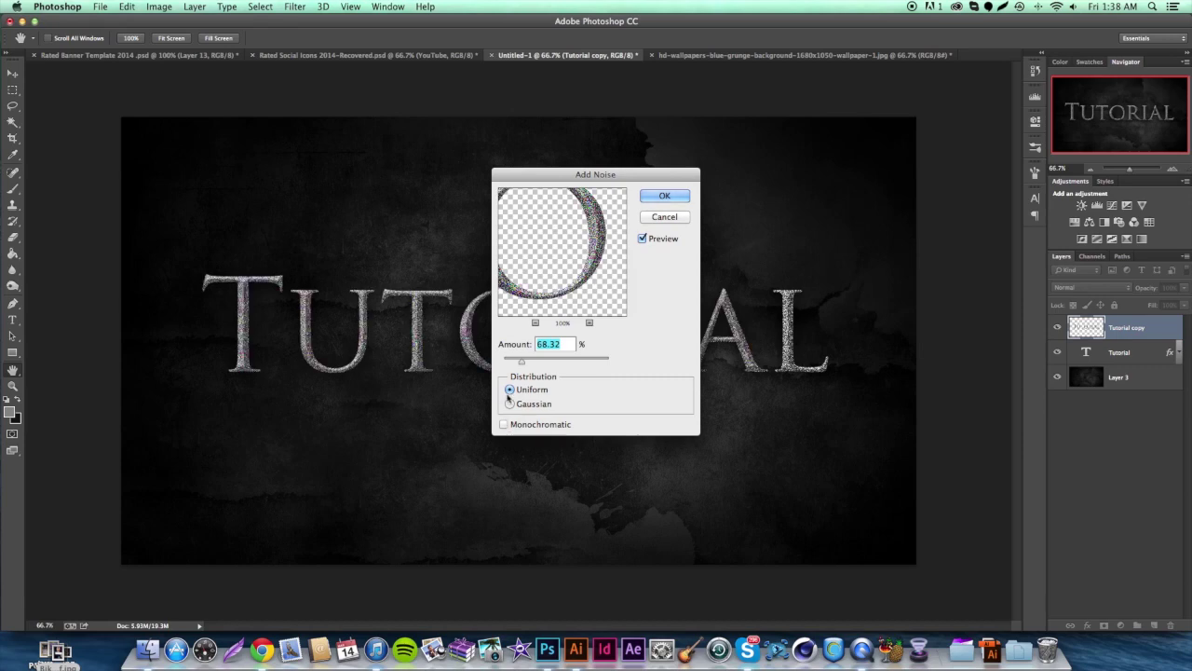
drag(522, 362, 520, 363)
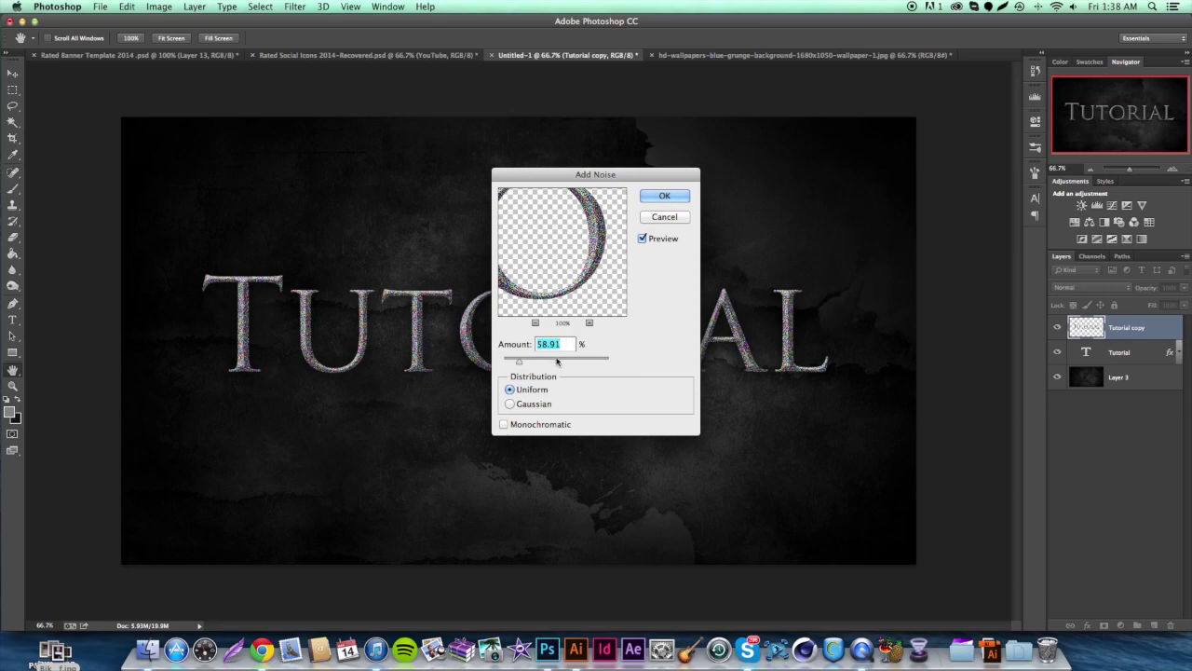
click(503, 425)
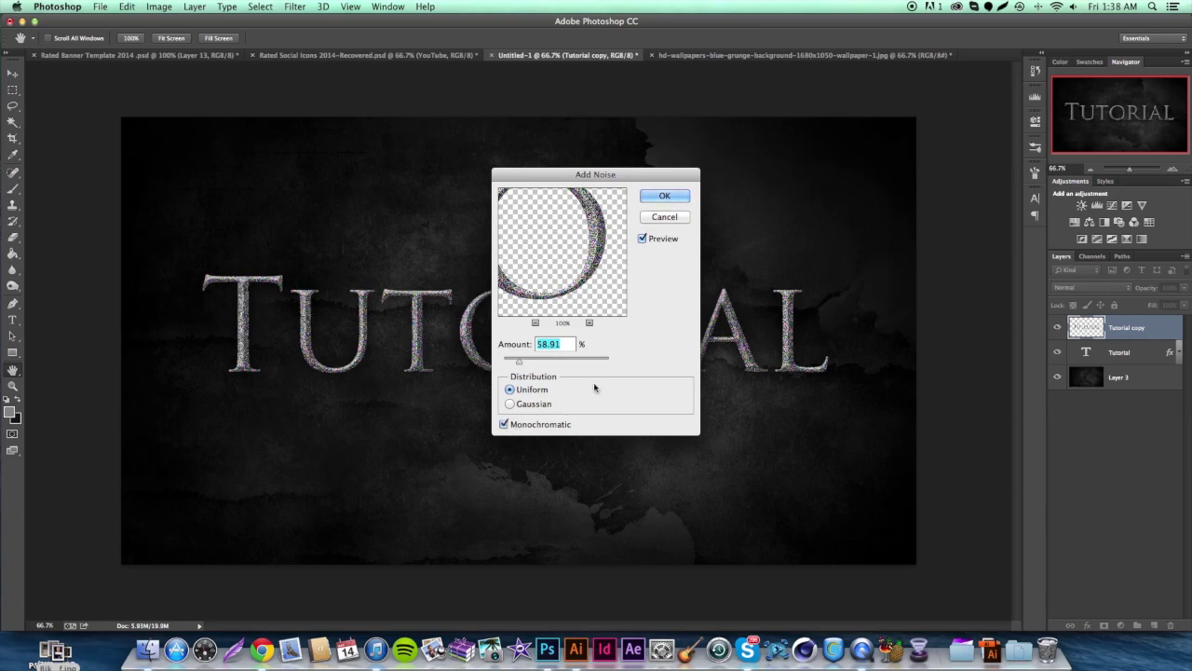
drag(566, 356, 562, 363)
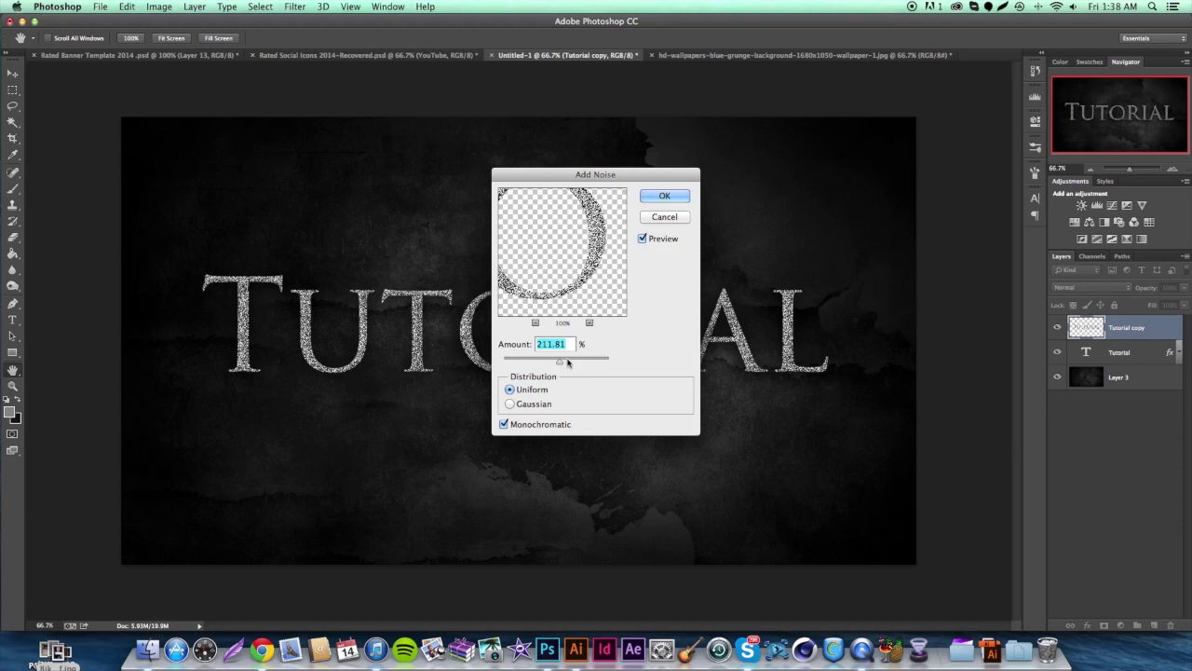
click(662, 197)
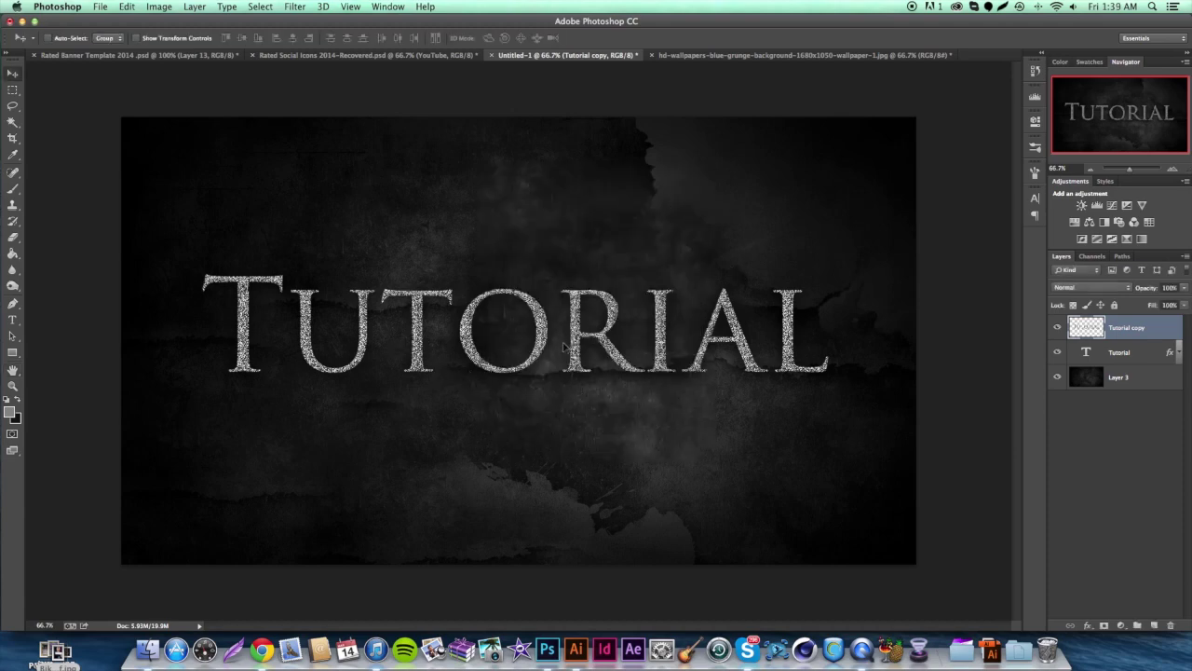
Step: Start a Motion Blur on the noisy Tutorial copy layer with a distance of 129 pixels
click(295, 7)
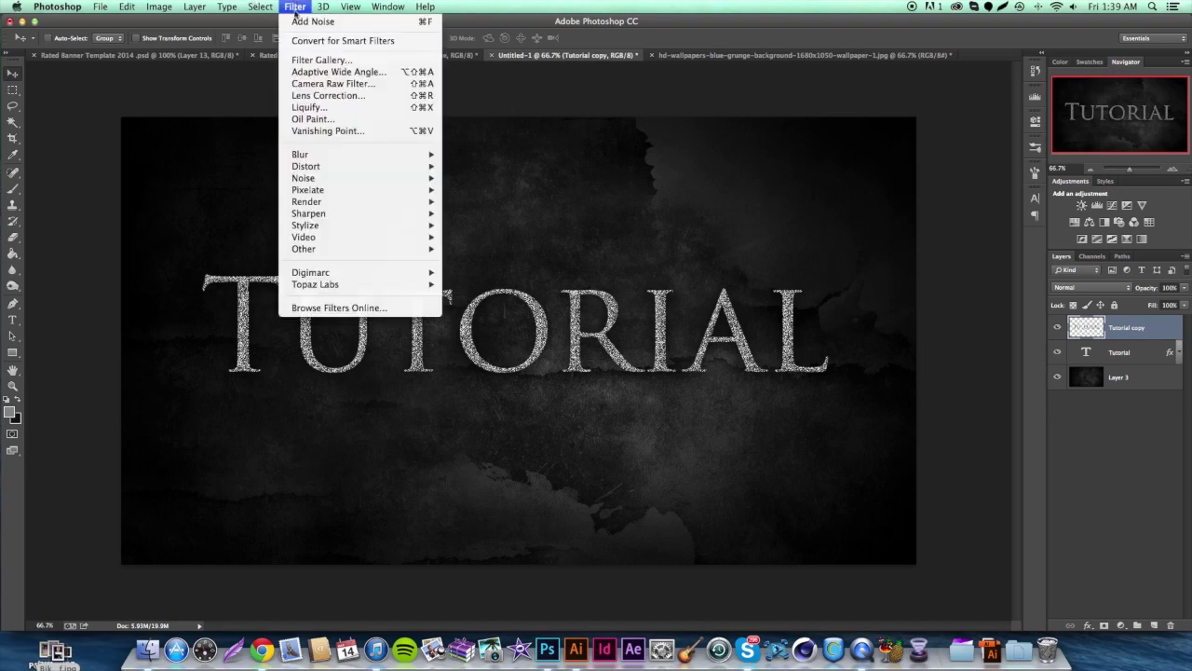
mouse_move(345, 155)
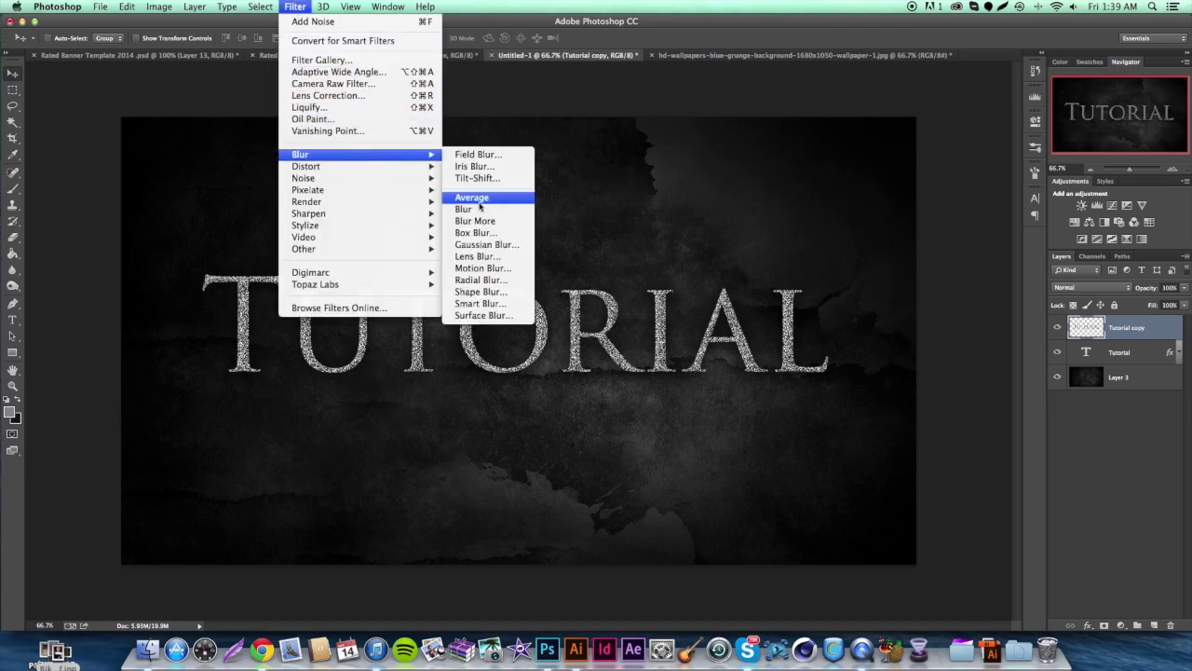
click(482, 267)
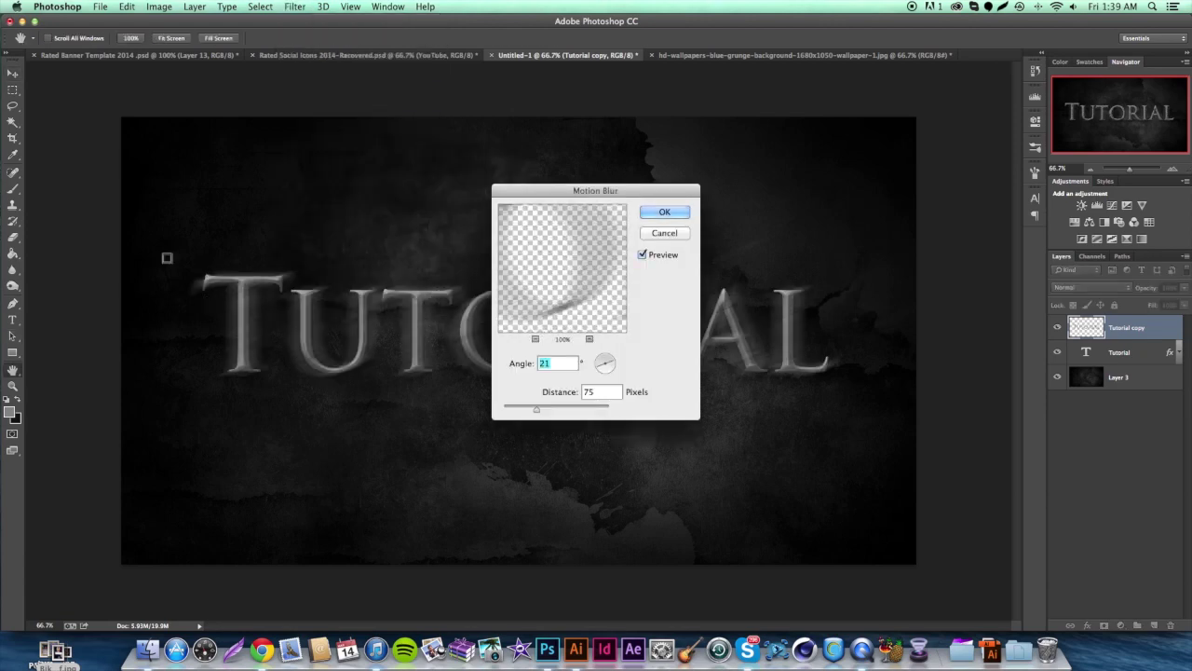
click(546, 411)
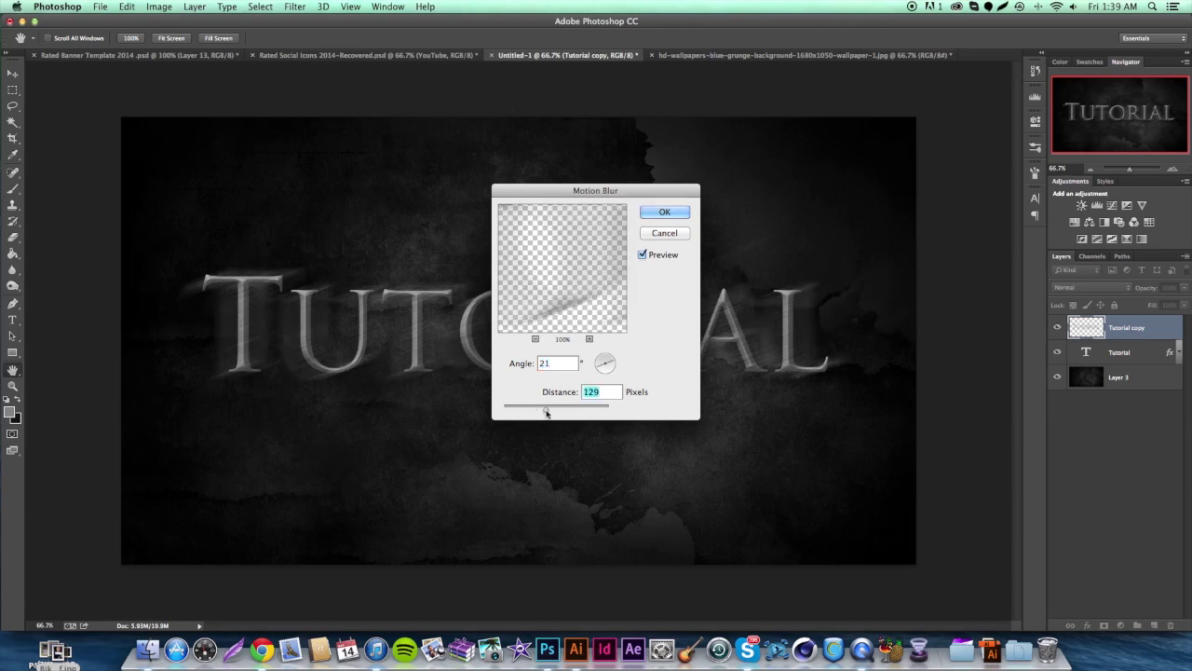
Step: Adjust the Motion Blur to a shallow angle of about 20° and apply the filter
key(Tab)
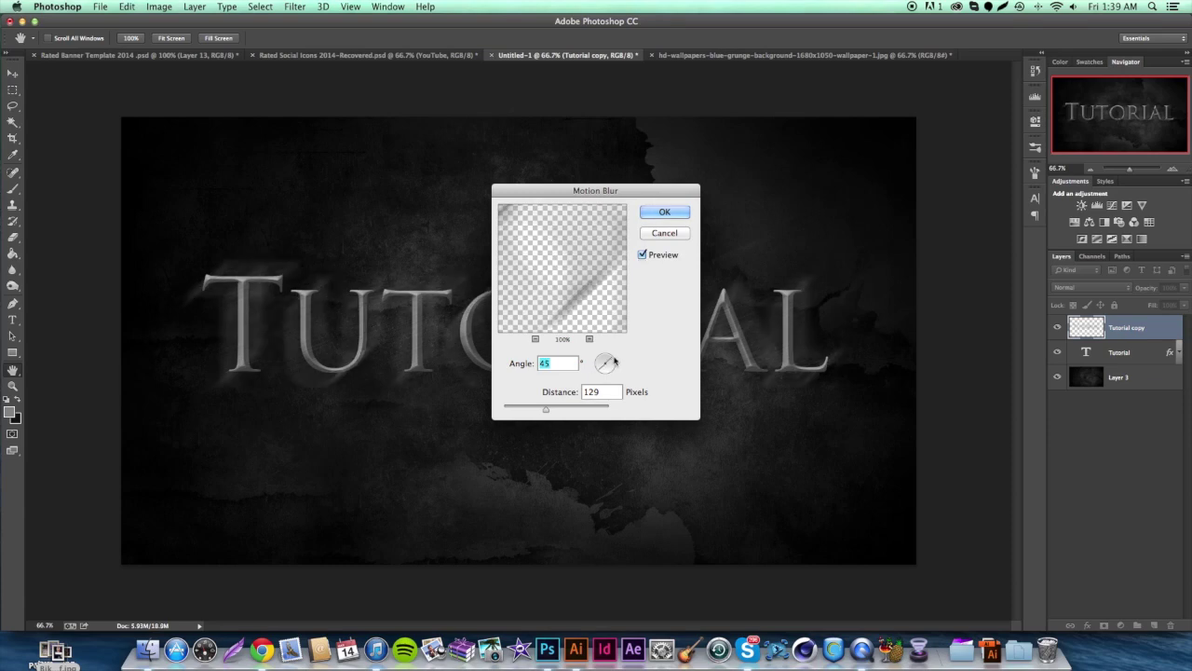
key(Down)
key(Down)
key(Down)
key(Down)
key(Down)
key(Down)
key(Down)
key(Down)
key(Down)
key(Down)
key(Down)
key(Down)
key(Down)
key(Down)
key(Down)
key(Down)
key(Down)
key(Down)
key(Down)
key(Down)
key(Down)
key(Down)
key(Down)
key(Down)
key(Down)
key(Down)
key(Down)
key(Down)
key(Down)
key(Up)
key(Up)
key(Up)
key(Up)
key(Up)
key(Up)
key(Up)
key(Up)
key(Up)
key(Up)
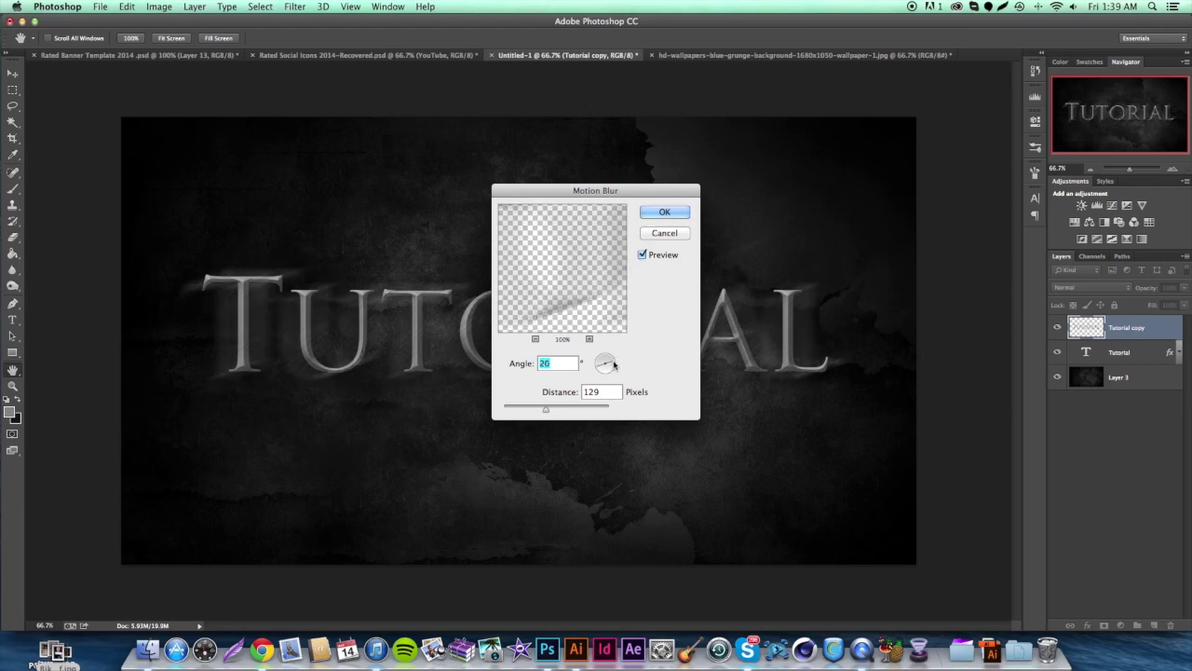
key(Down)
key(Down)
key(Down)
key(Down)
key(Down)
key(Down)
click(661, 213)
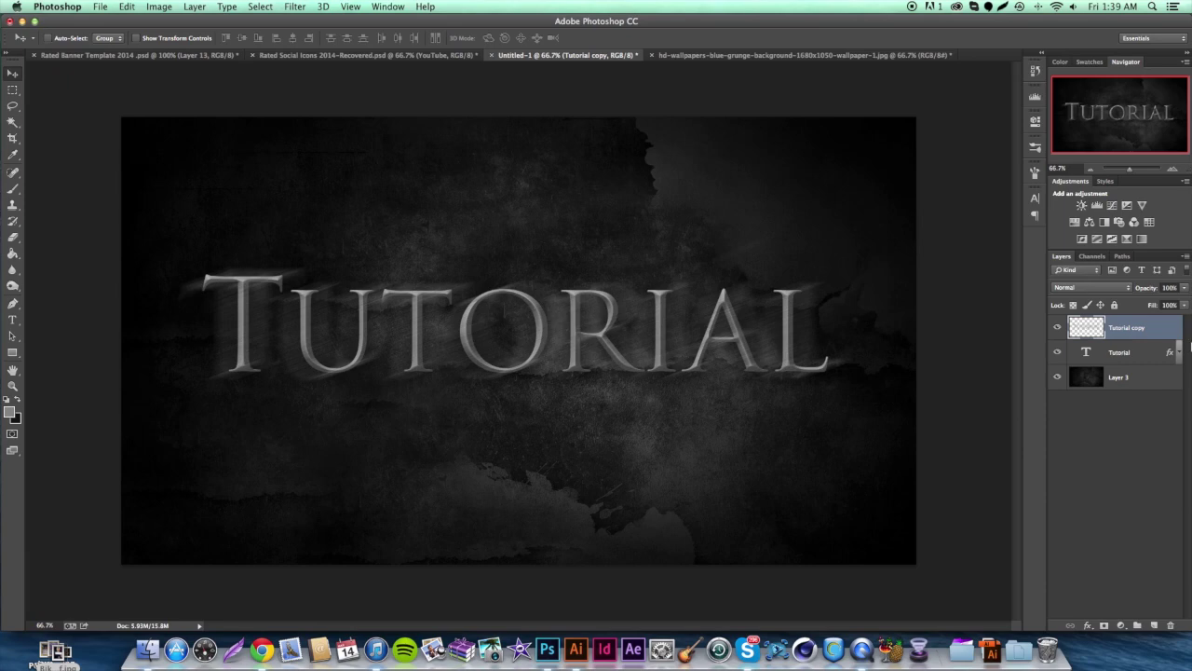
Step: Clip the blurred Tutorial copy layer to the Tutorial text layer below it
drag(1145, 335, 1137, 346)
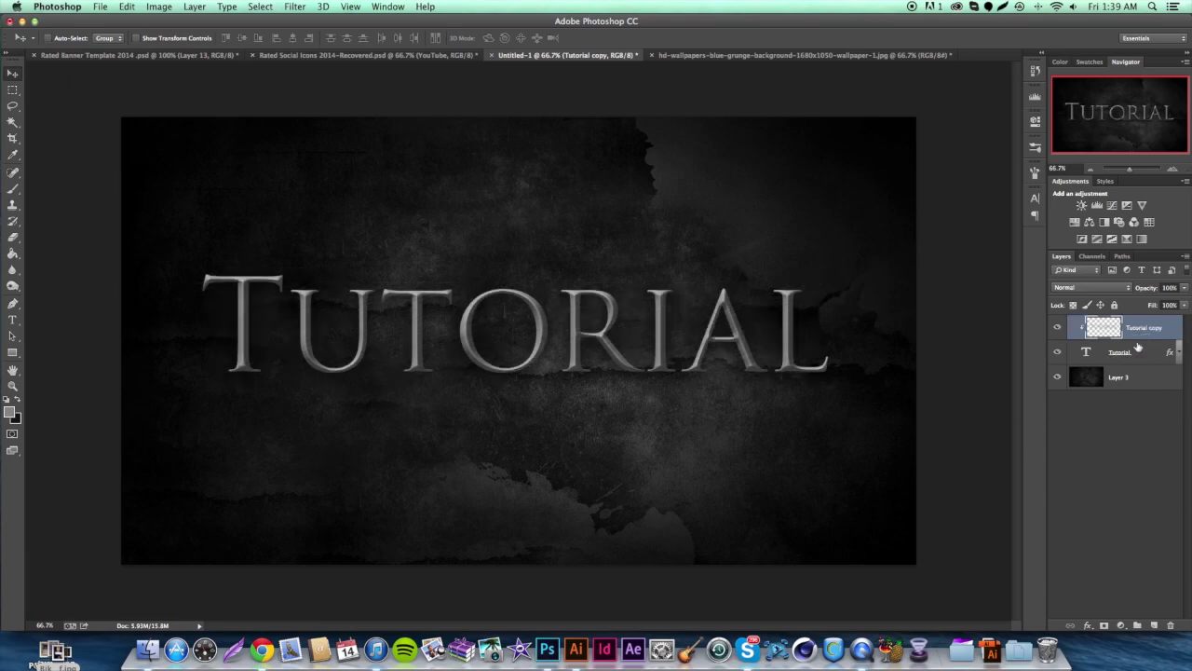
right_click(1156, 328)
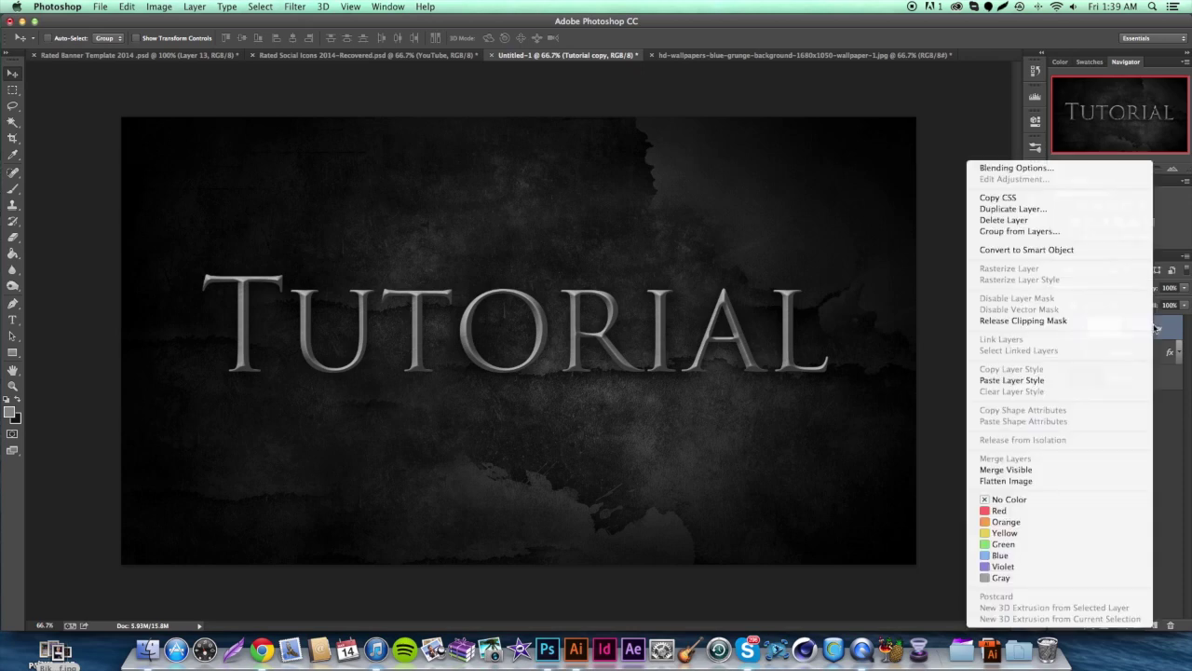
click(1158, 328)
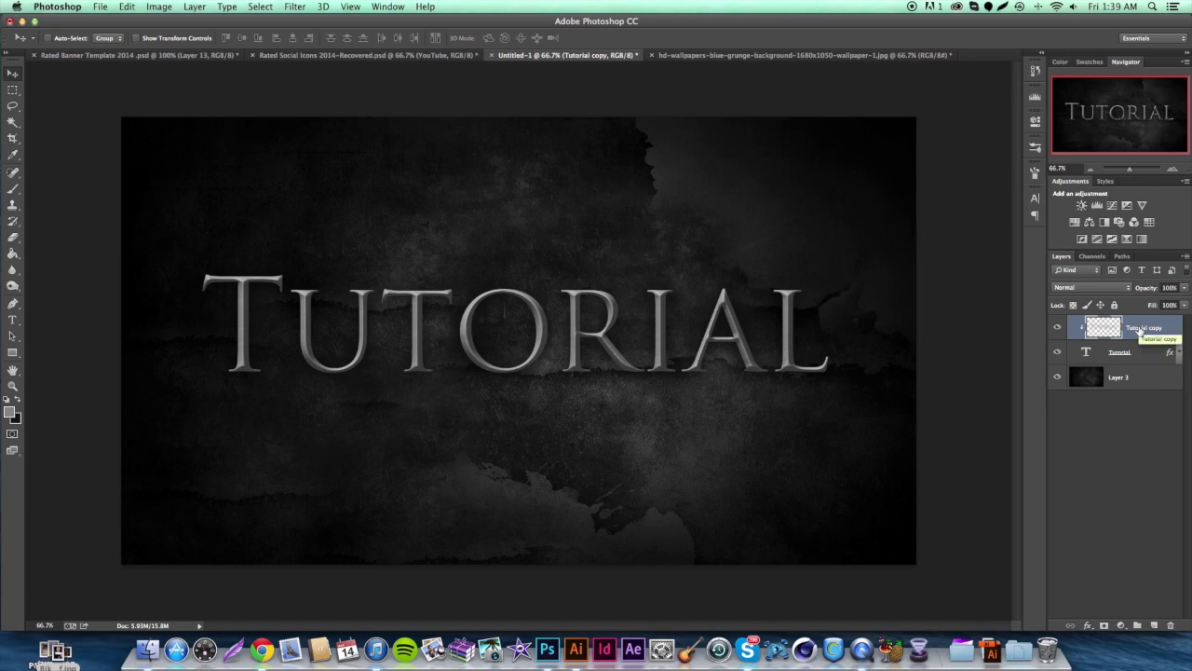
Step: Set the clipped Tutorial copy layer to Overlay, then duplicate it and clip the duplicate to the text as well
click(1113, 288)
key(Escape)
click(1107, 290)
click(1096, 407)
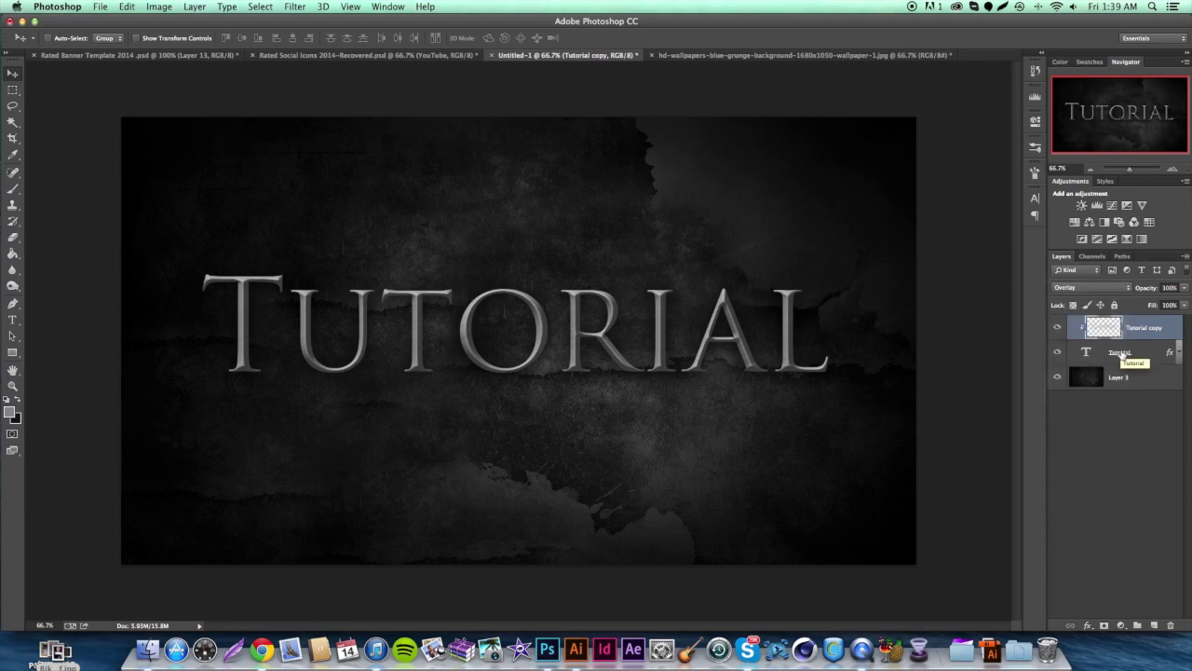
key(super+j)
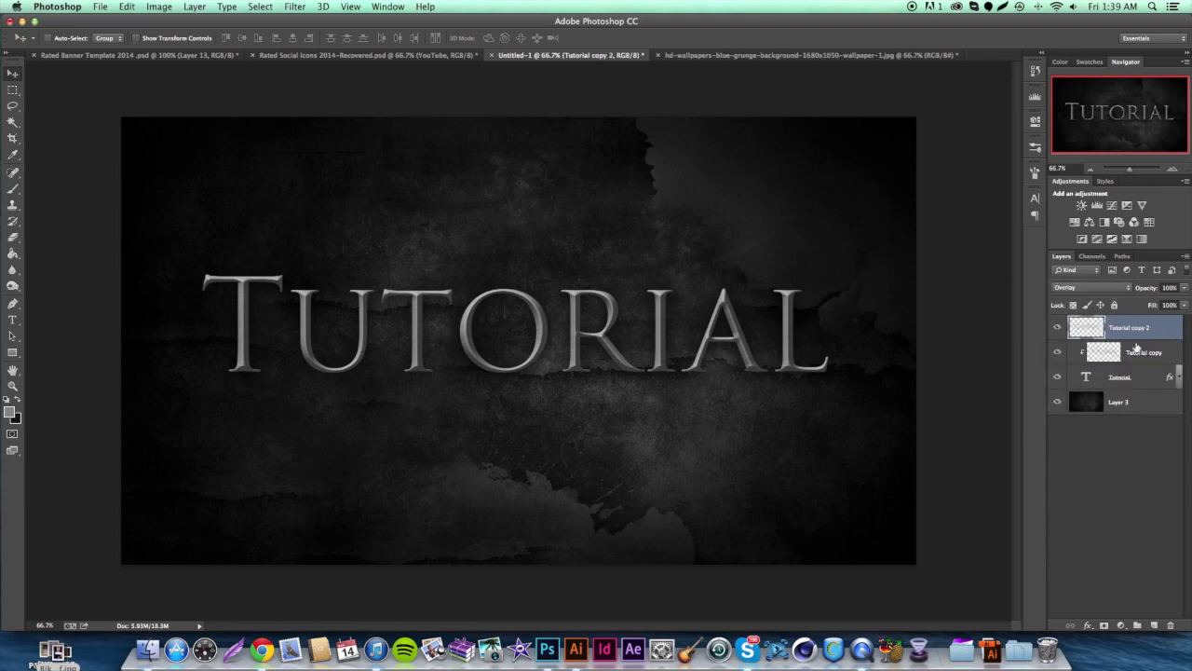
alt+click(1145, 338)
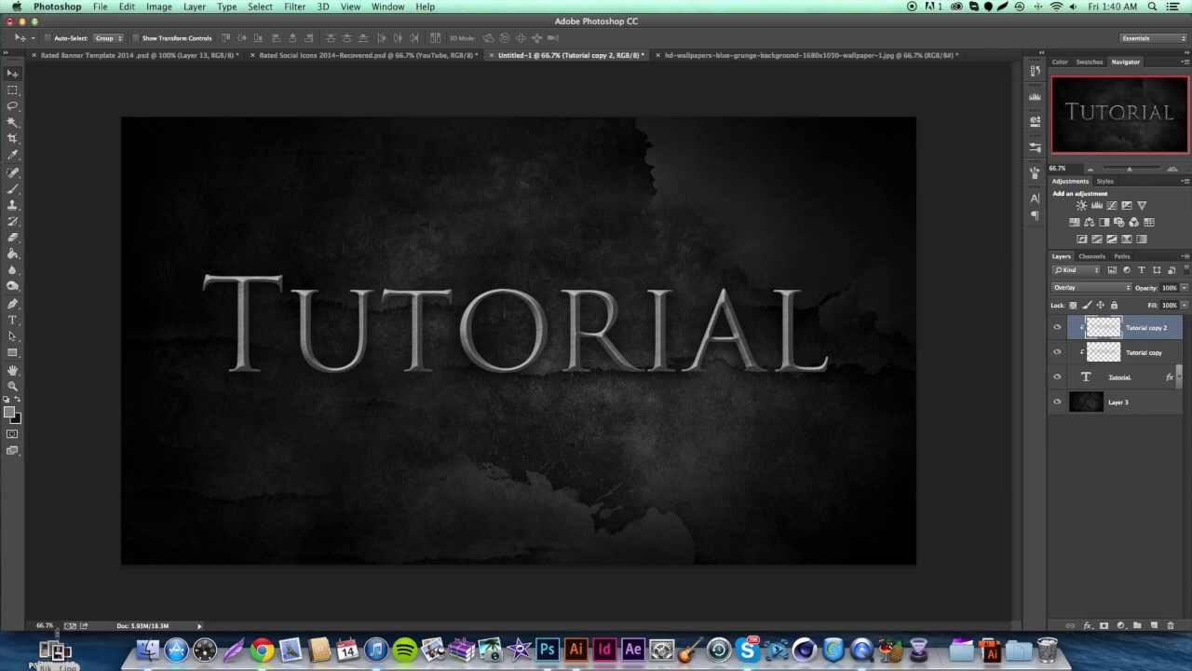
Step: Add a new layer clipped to the text above Tutorial copy 2 and choose the 503 px grunge splatter brush
click(46, 625)
text(100)
key(Return)
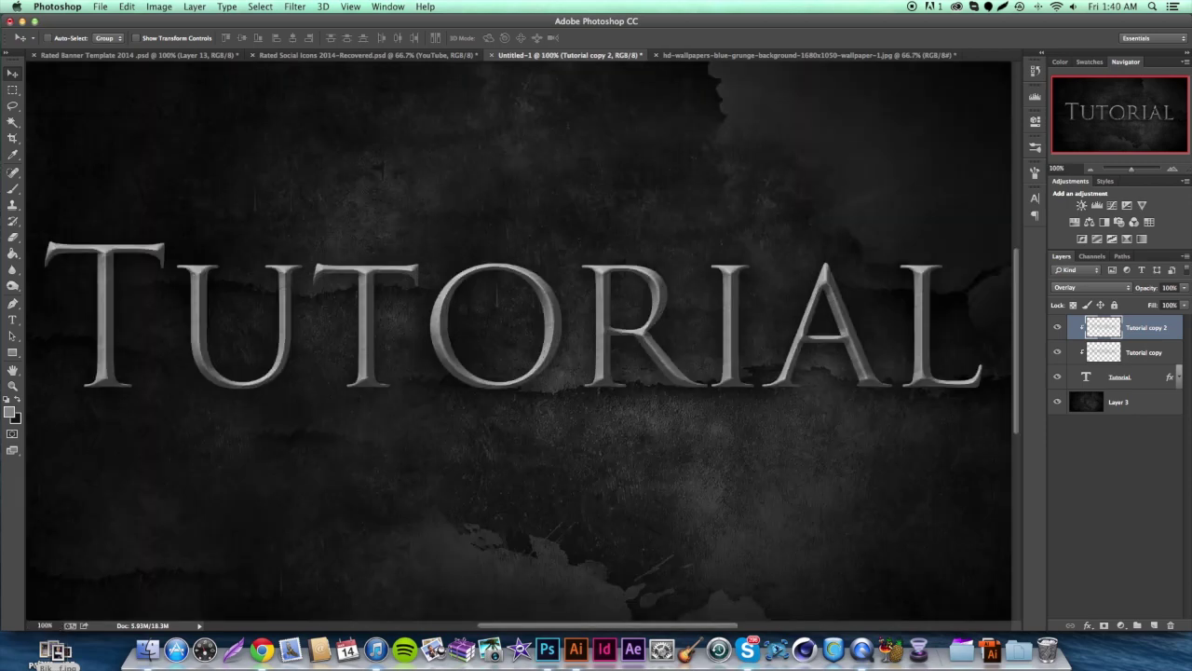
scroll(426, 362, left, 3)
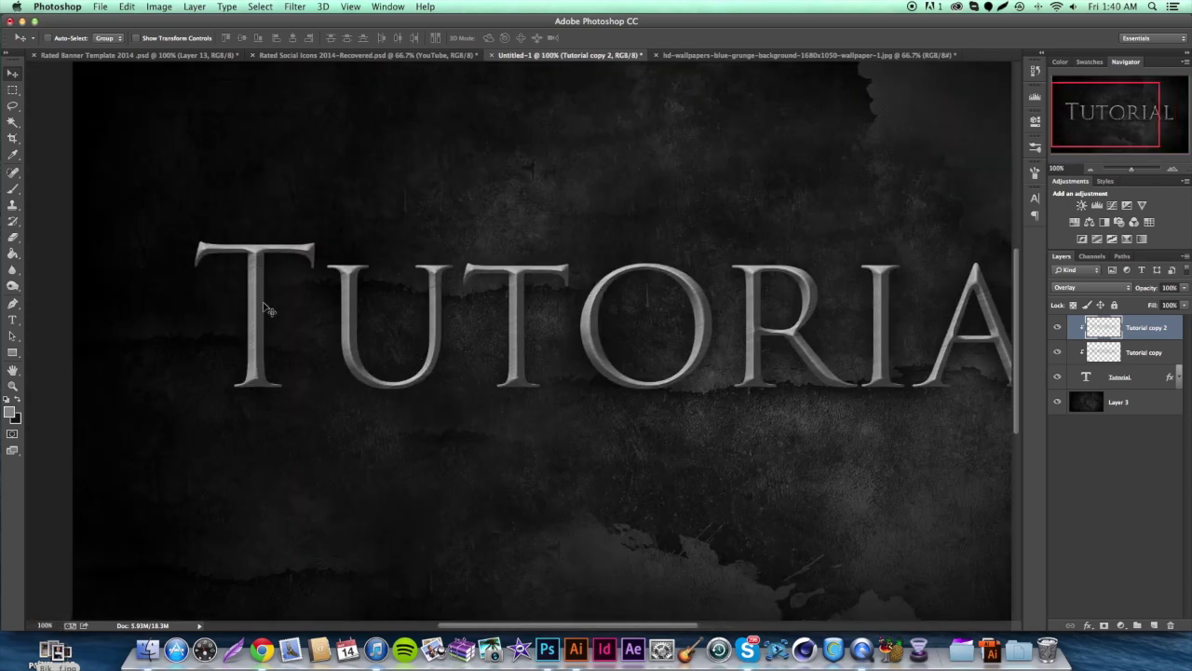
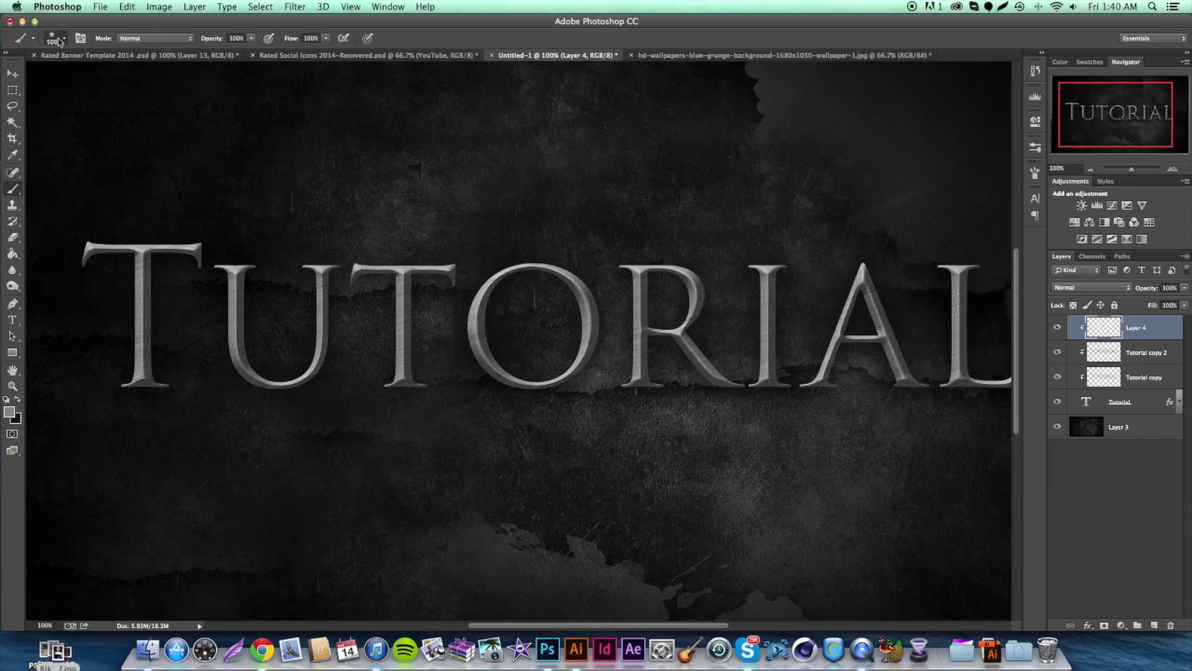
click(58, 41)
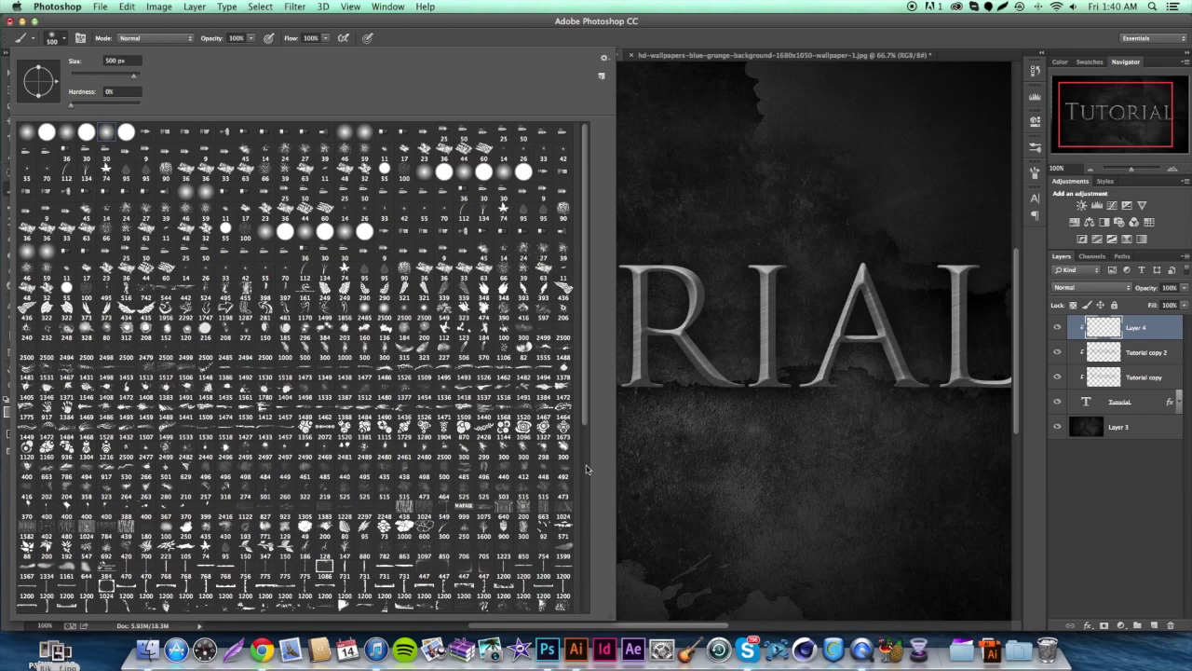
click(503, 491)
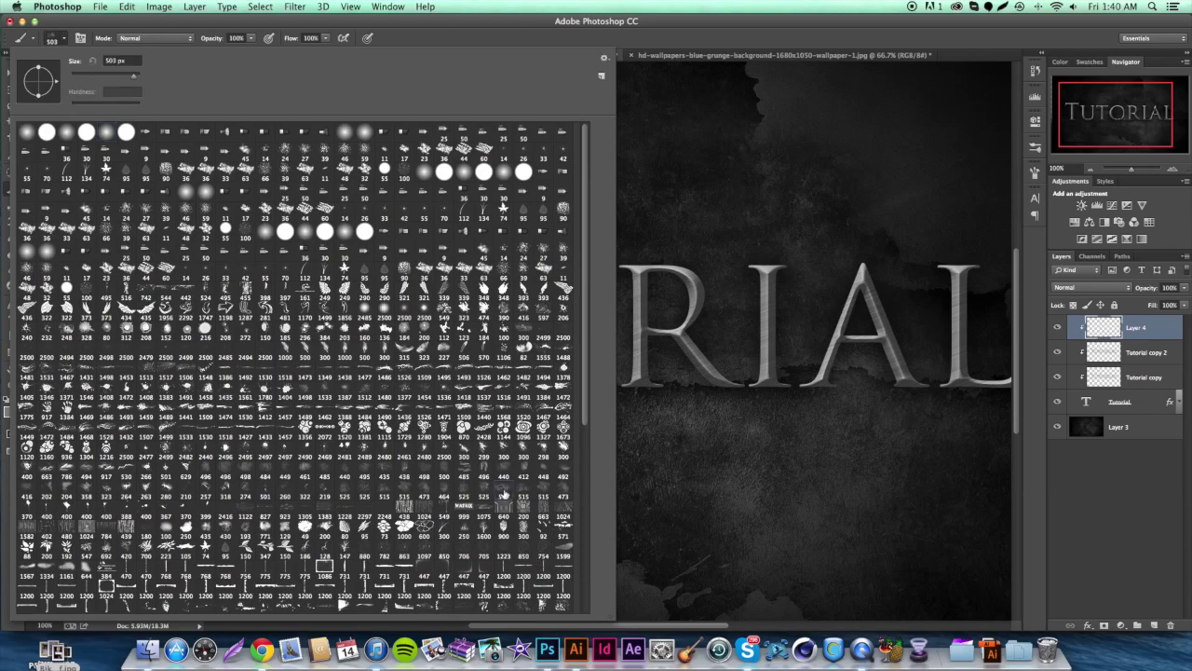
click(682, 19)
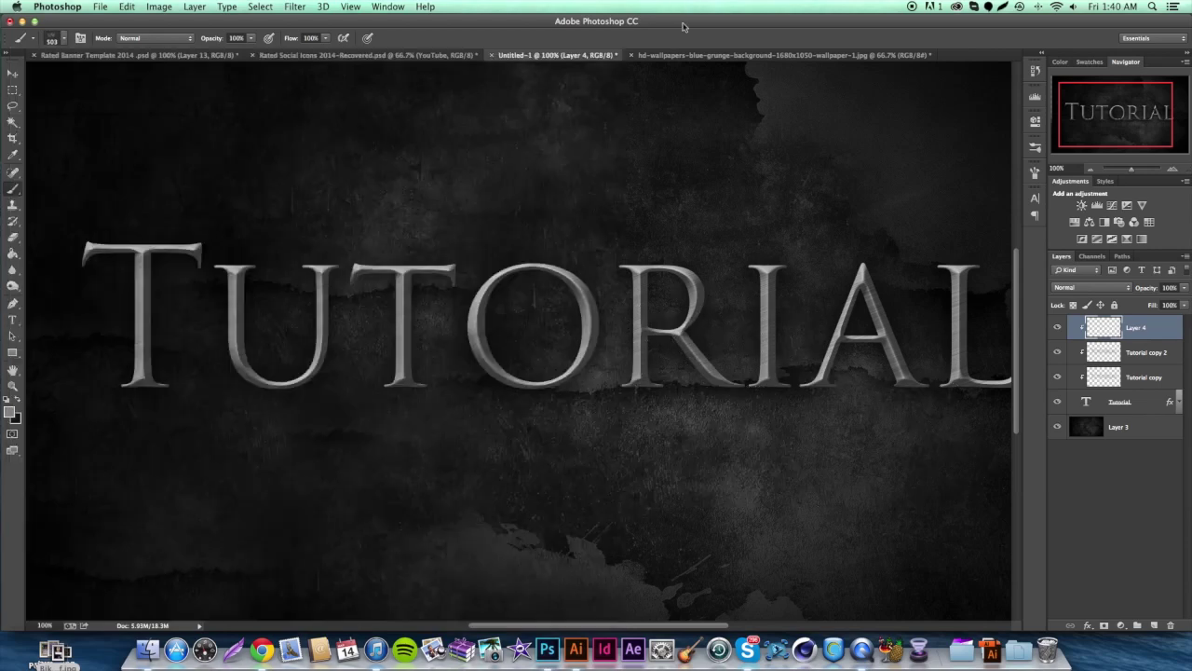
Step: Paint white (ffffff) grunge texture across the letters on Layer 4 with the splatter brush
click(11, 413)
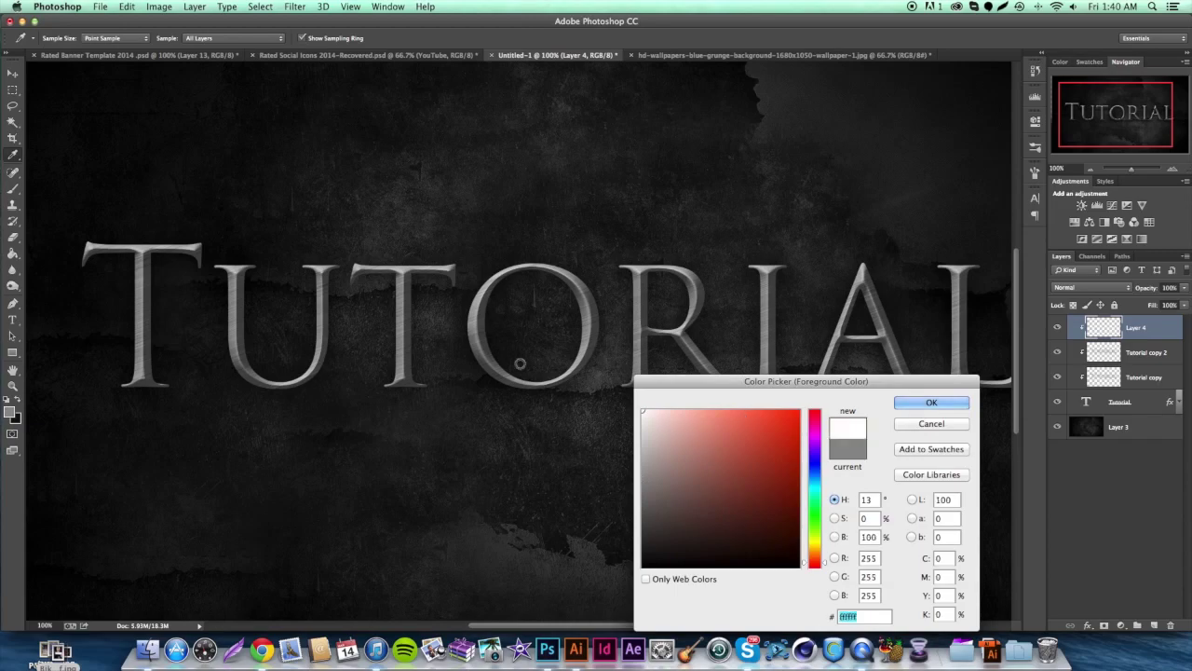
key(Return)
scroll(520, 367, left, 5)
drag(346, 279, 372, 266)
key(ctrl+z)
click(577, 279)
scroll(417, 219, right, 4)
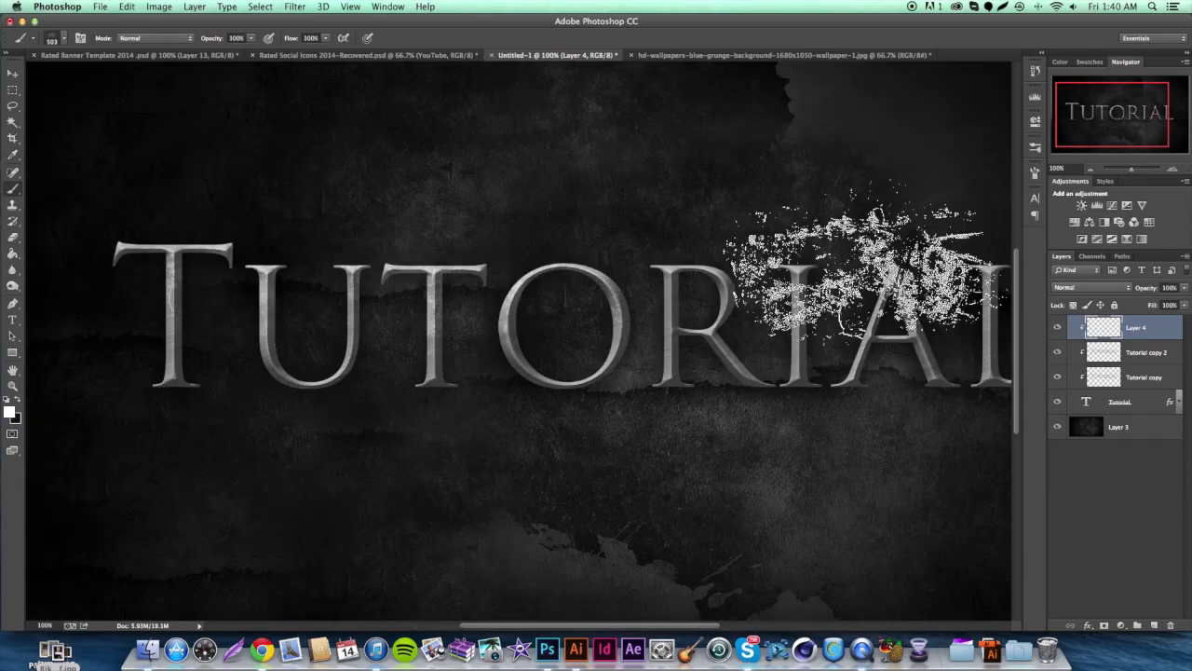
scroll(829, 242, right, 2)
scroll(848, 266, right, 3)
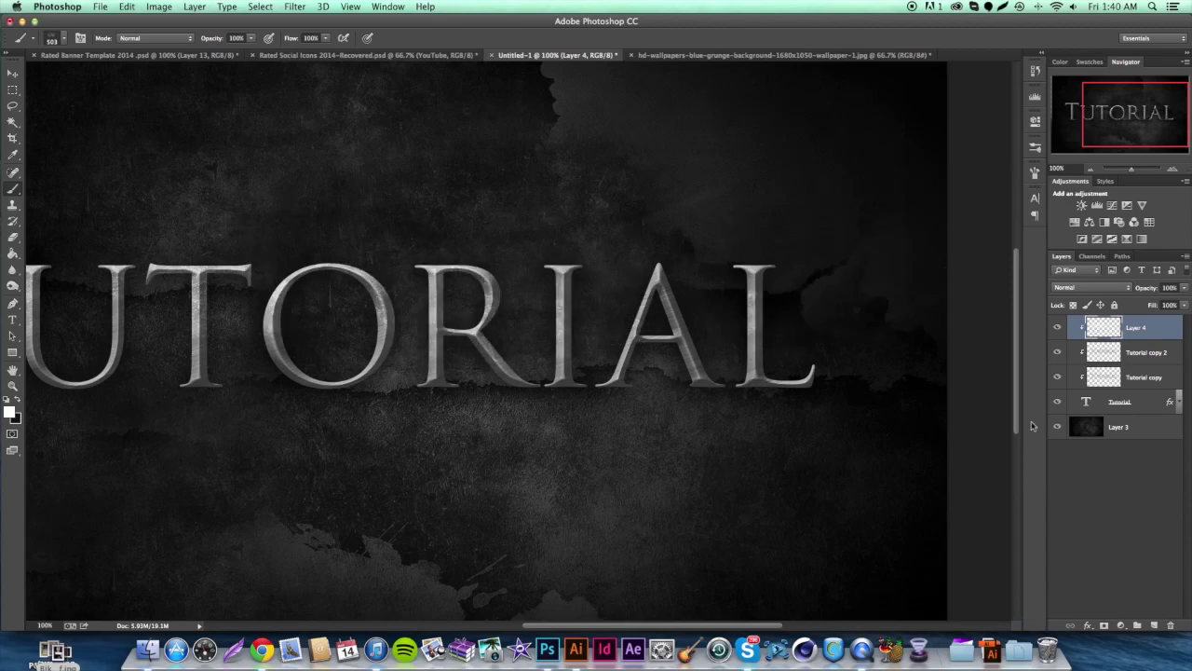
scroll(824, 378, left, 5)
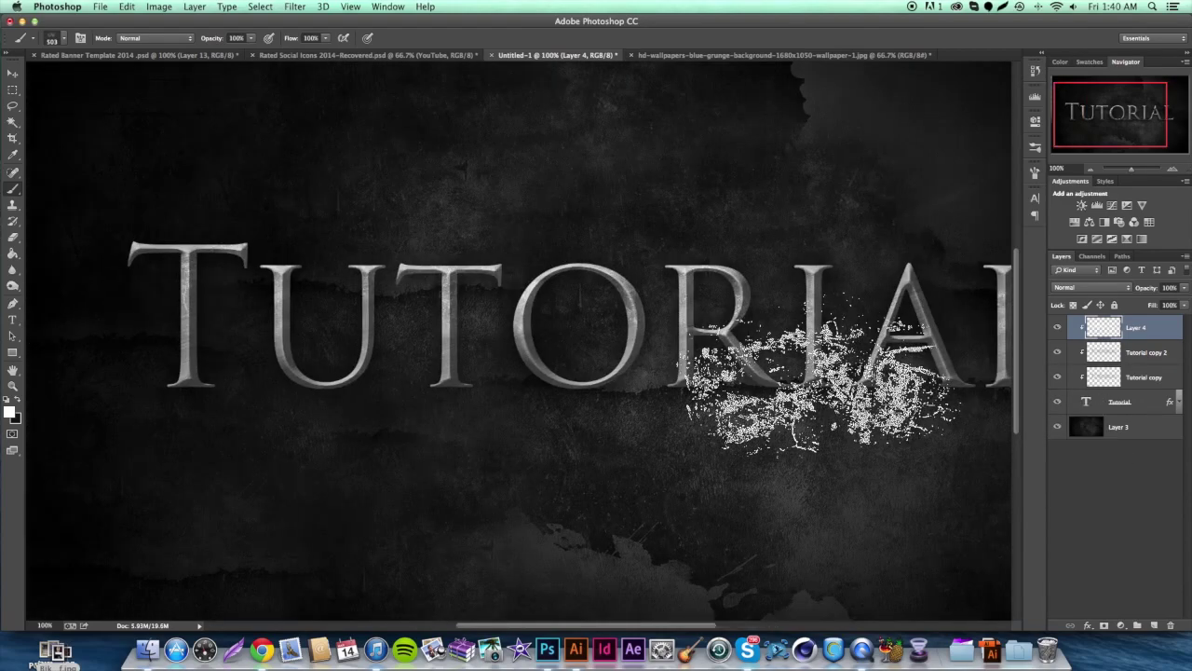
Step: Set the blend mode of the white grunge layer, Layer 4, to Overlay and its opacity to 50%
click(1090, 287)
click(1079, 413)
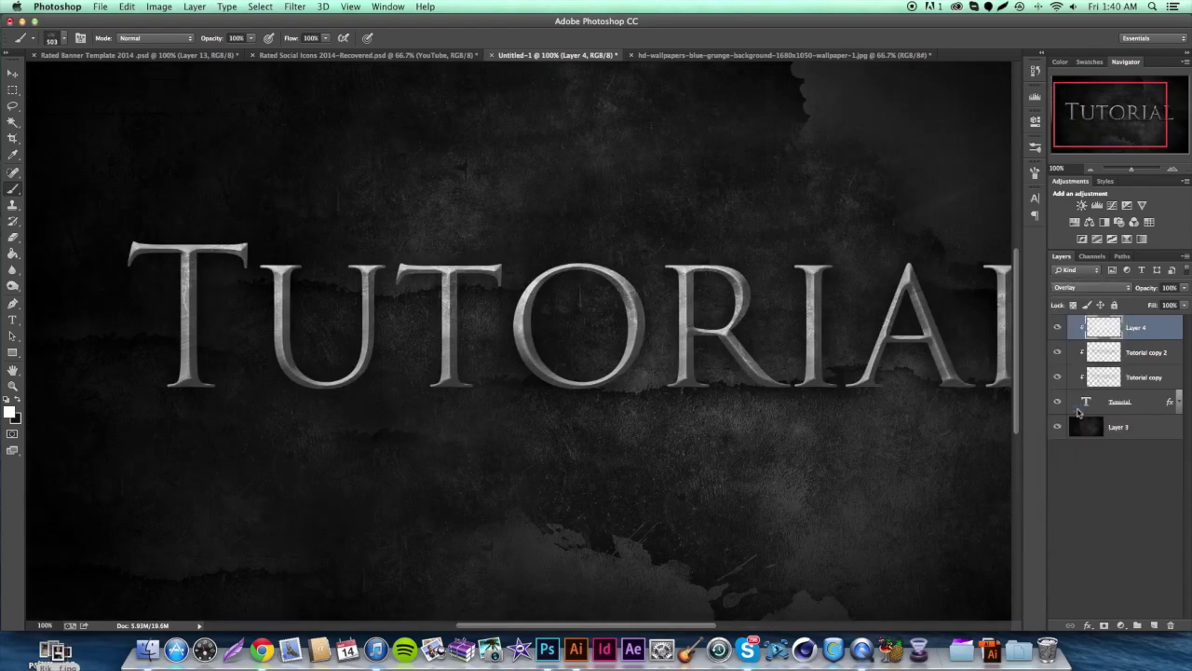
click(1168, 288)
text(50)
key(Return)
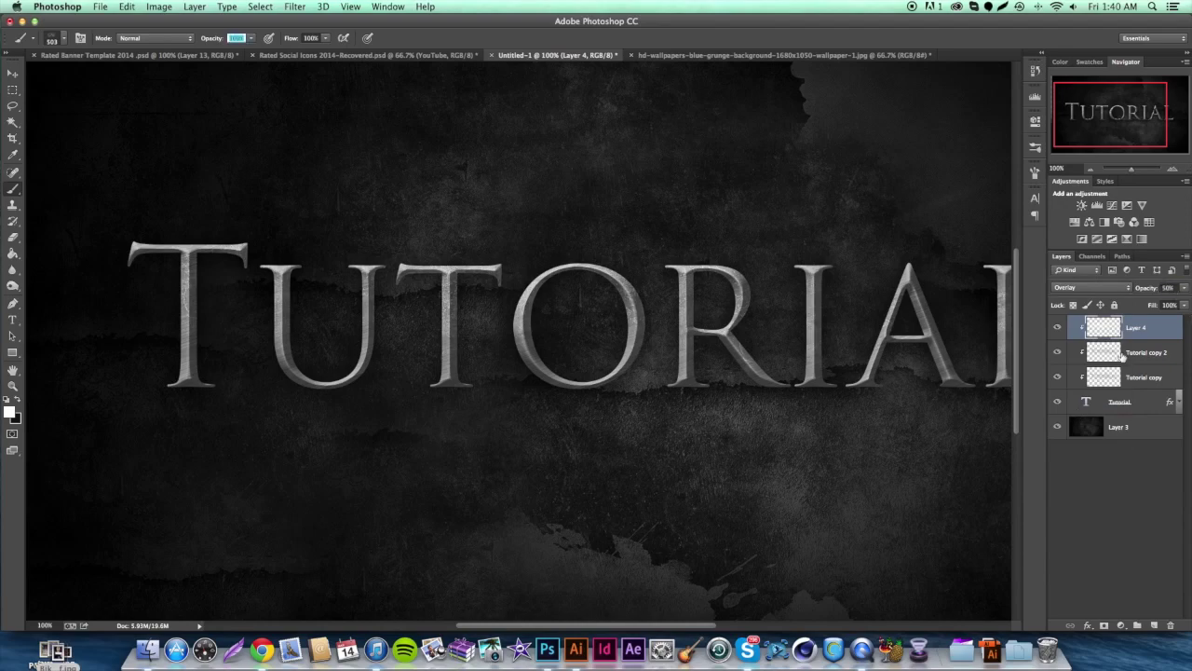
Step: Add a clipped layer directly above Tutorial copy 2 and paint black (000000) grunge texture across the letters
click(1122, 355)
click(1150, 624)
click(9, 412)
text(000000)
key(Return)
key(b)
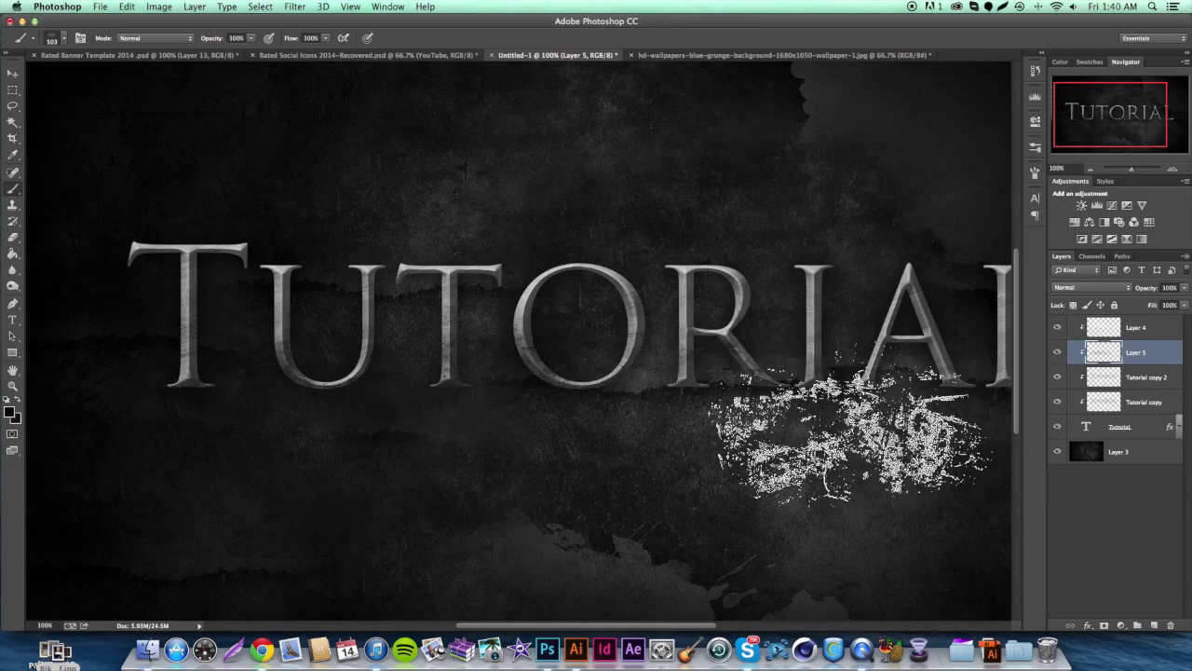
scroll(894, 382, right, 5)
scroll(708, 410, left, 5)
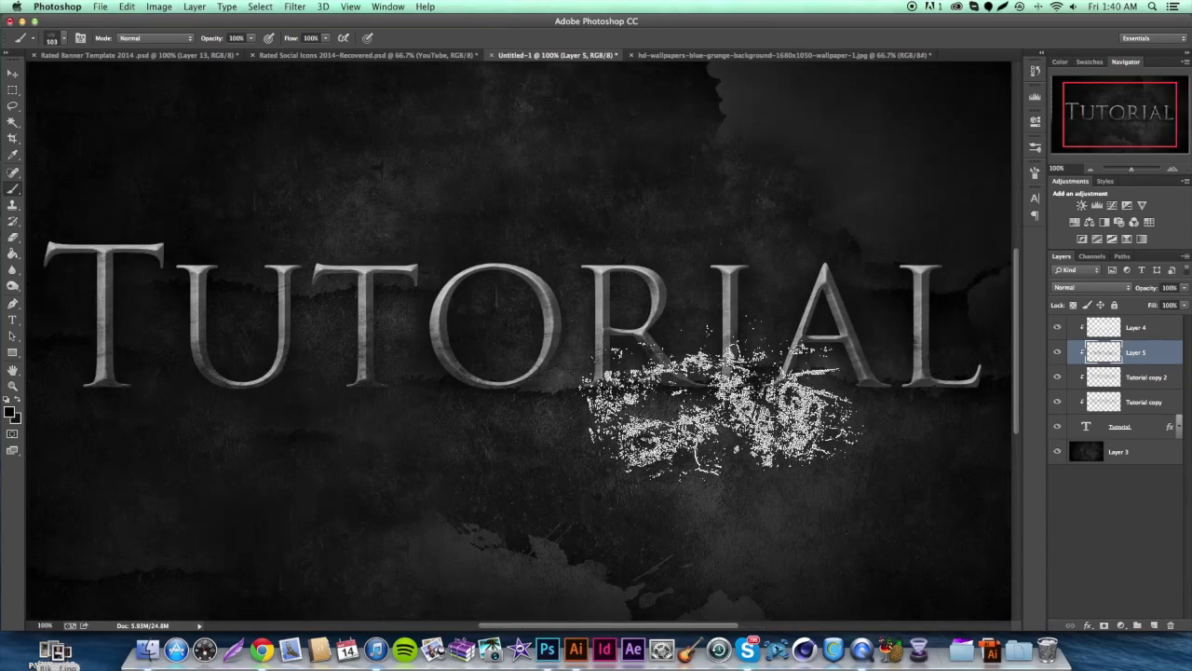
scroll(354, 415, left, 4)
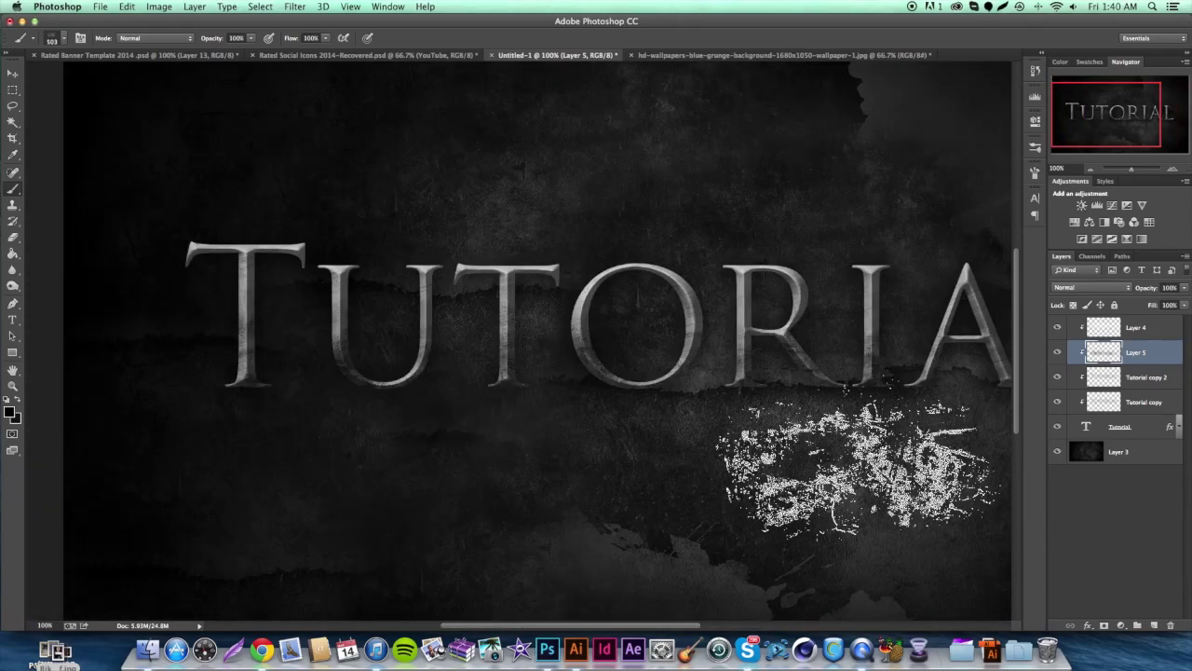
Step: Try the Overlay blend mode with 50% opacity on the black grunge layer, Layer 5
click(1090, 287)
click(1096, 407)
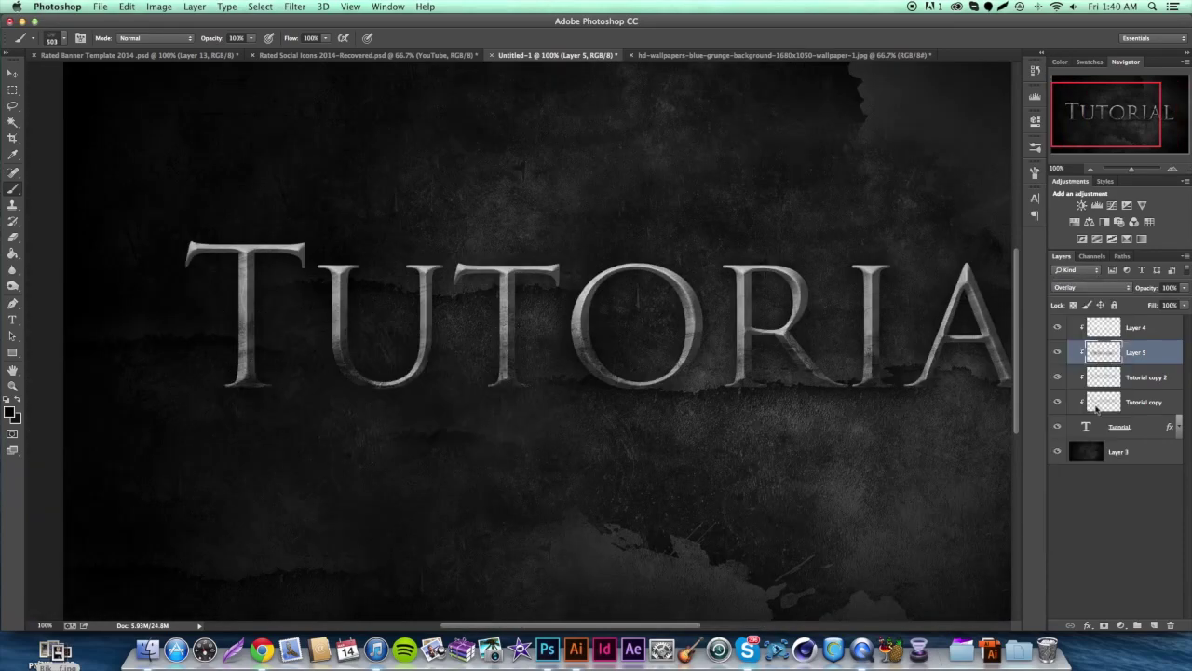
click(1169, 288)
text(50)
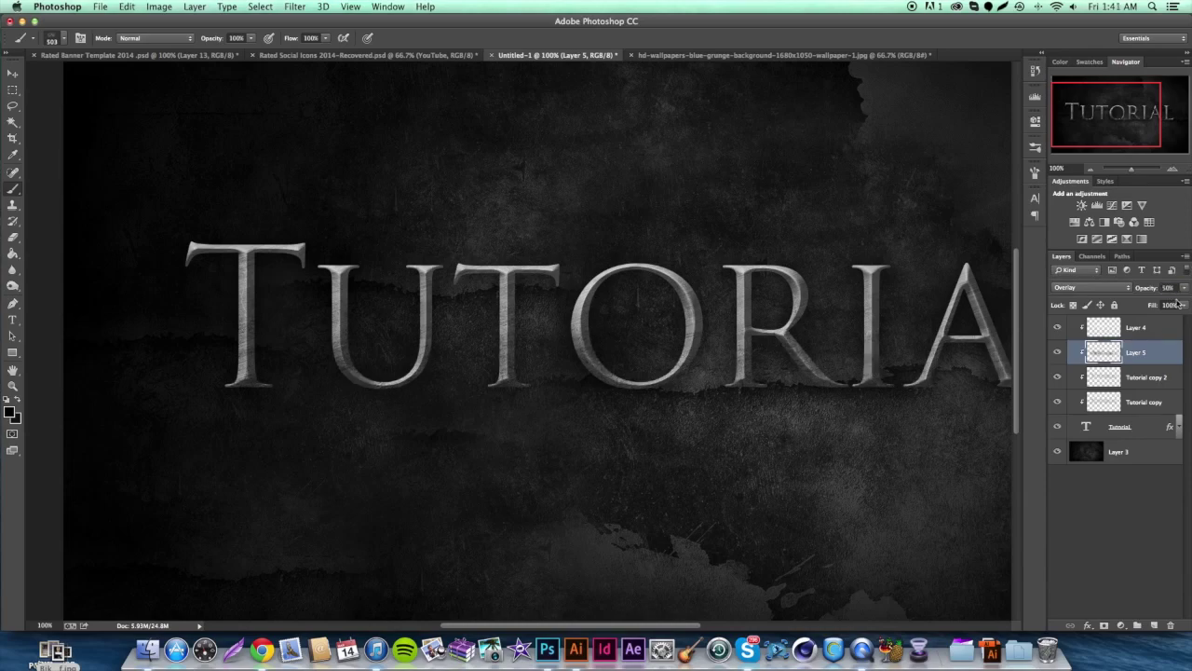
click(1181, 304)
Step: Set the black grunge layer, Layer 5, to the Normal blend mode with 50% opacity
click(1064, 288)
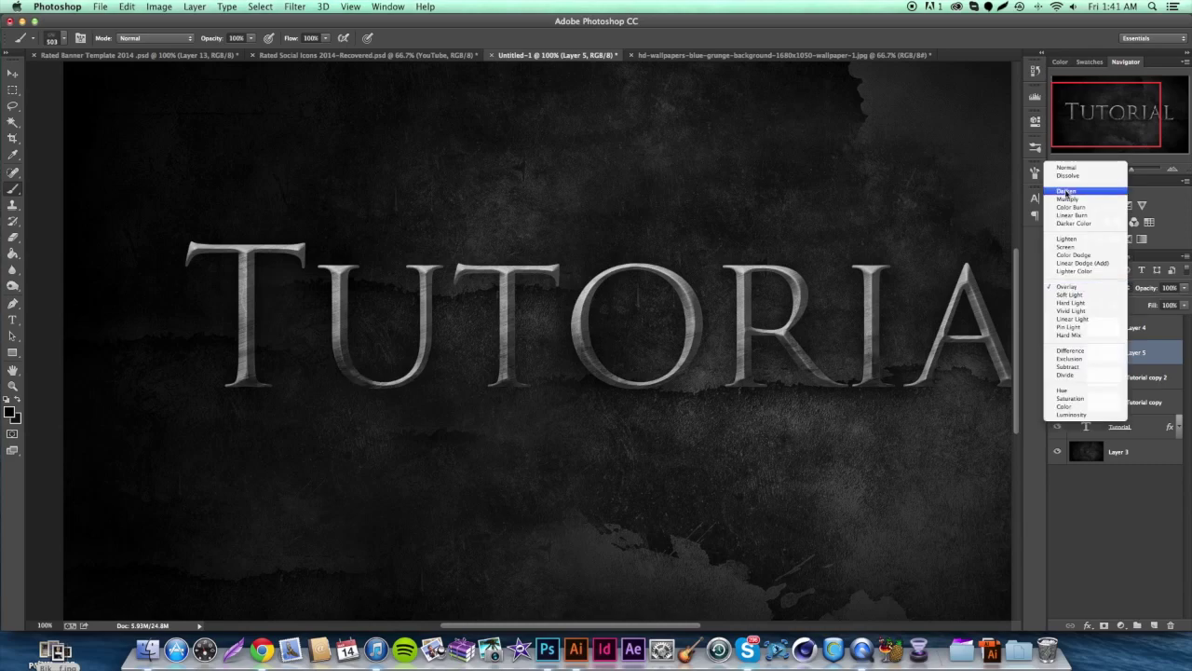
click(1067, 167)
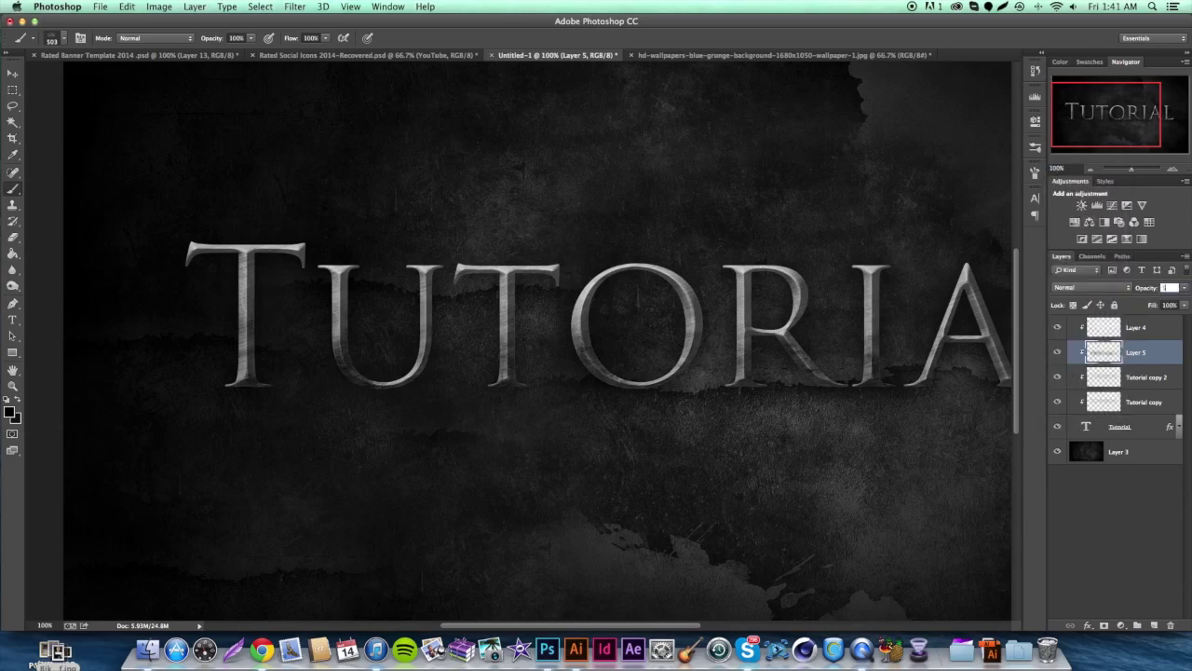
text(80)
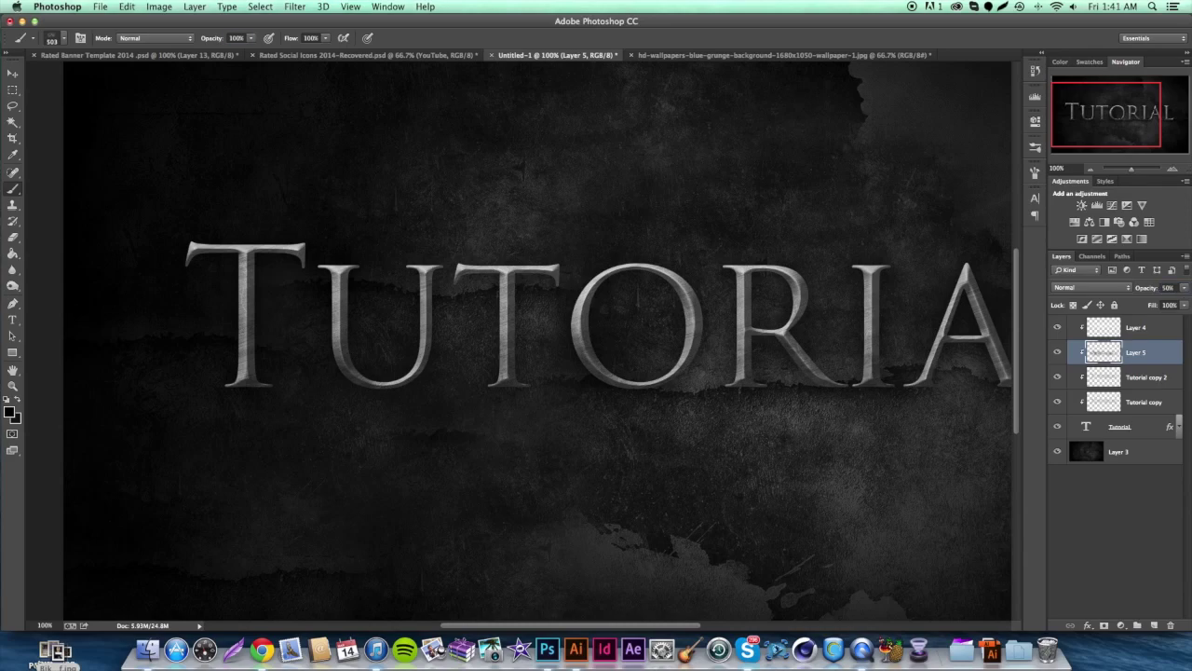
Step: Paint black texture across the letters with a 525 px grunge brush on a new clipped layer above Layer 5, at 50% layer opacity
scroll(384, 390, right, 5)
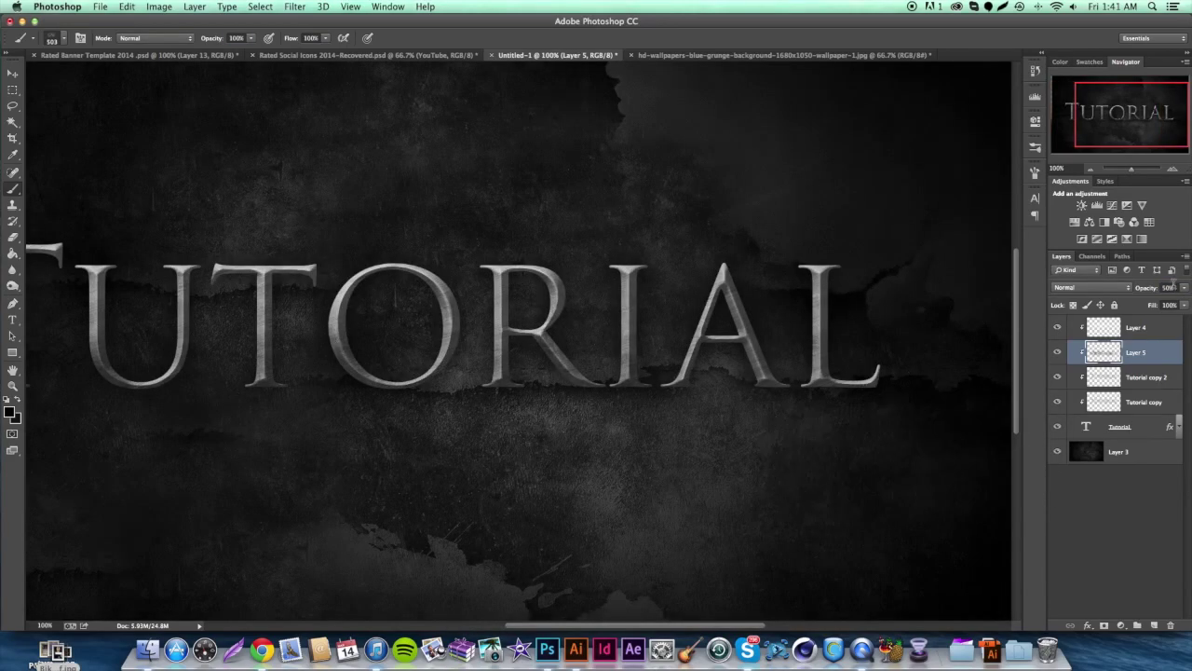
click(1155, 625)
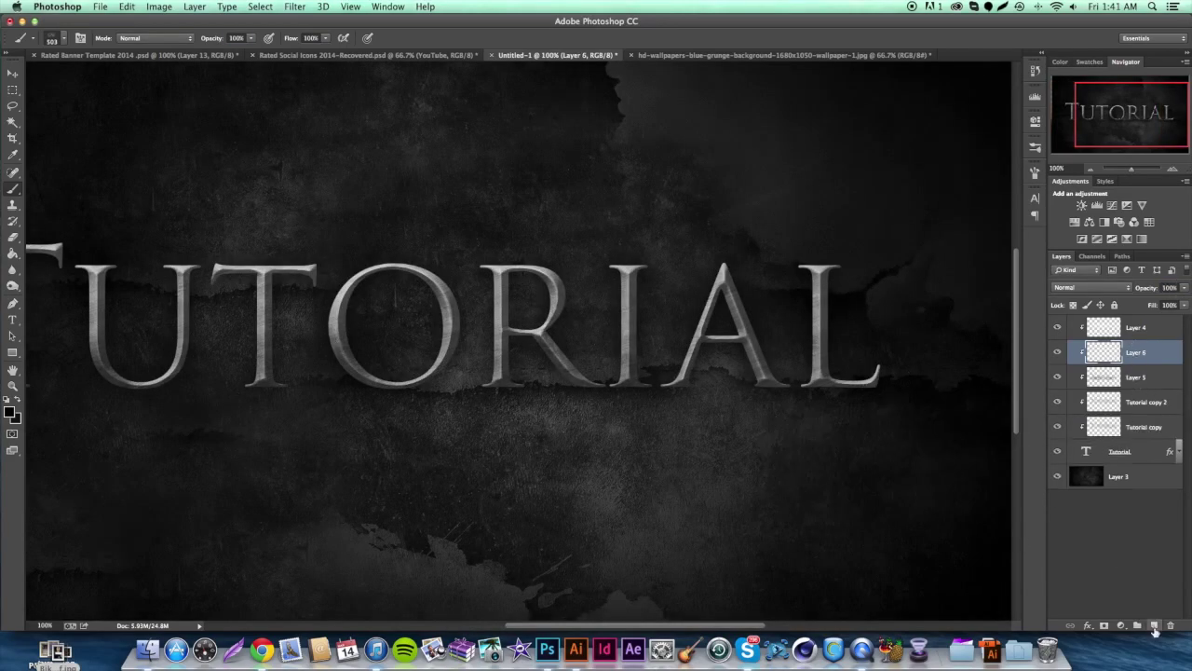
click(62, 40)
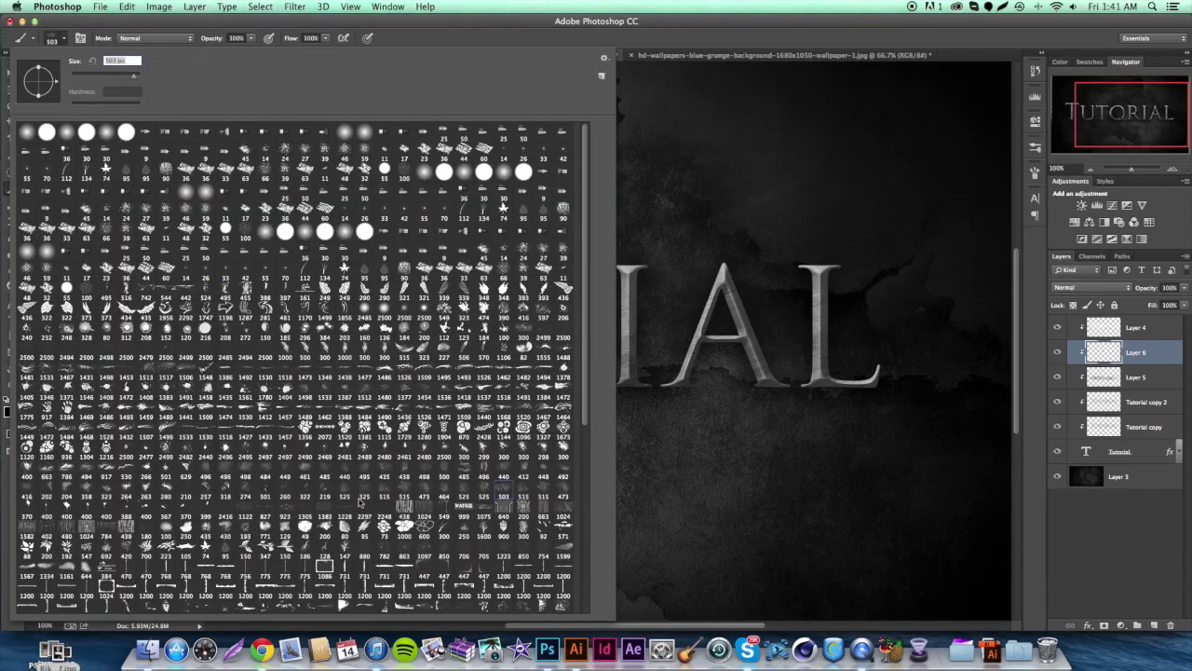
click(483, 488)
drag(745, 391, 811, 456)
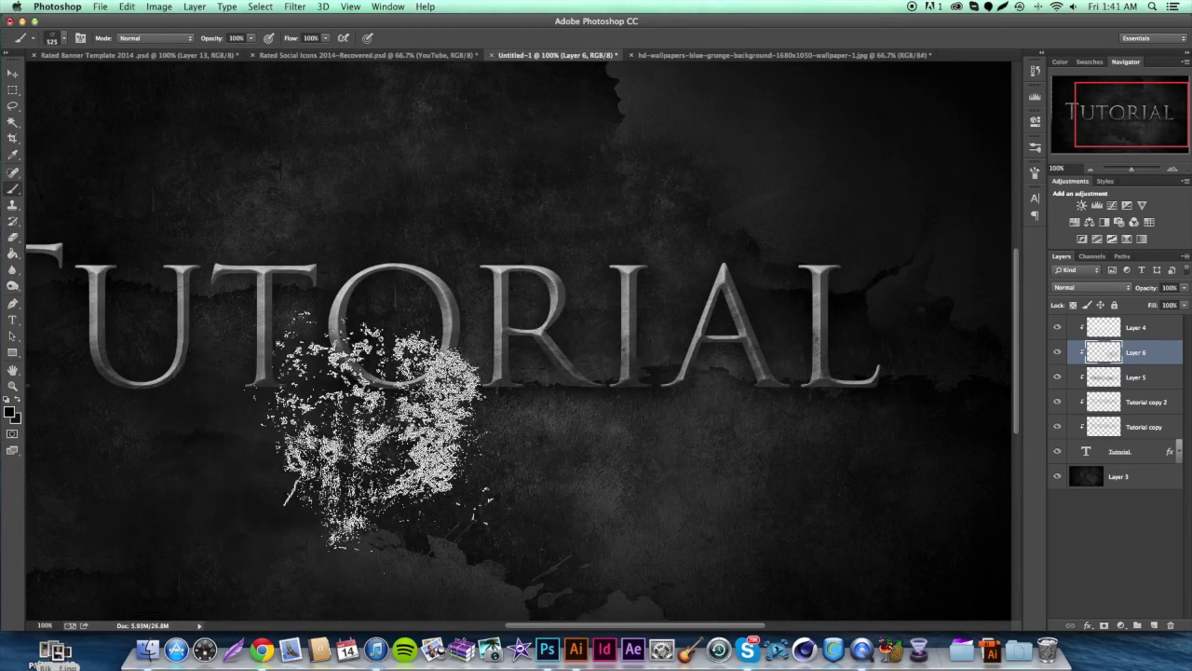
scroll(559, 452, left, 5)
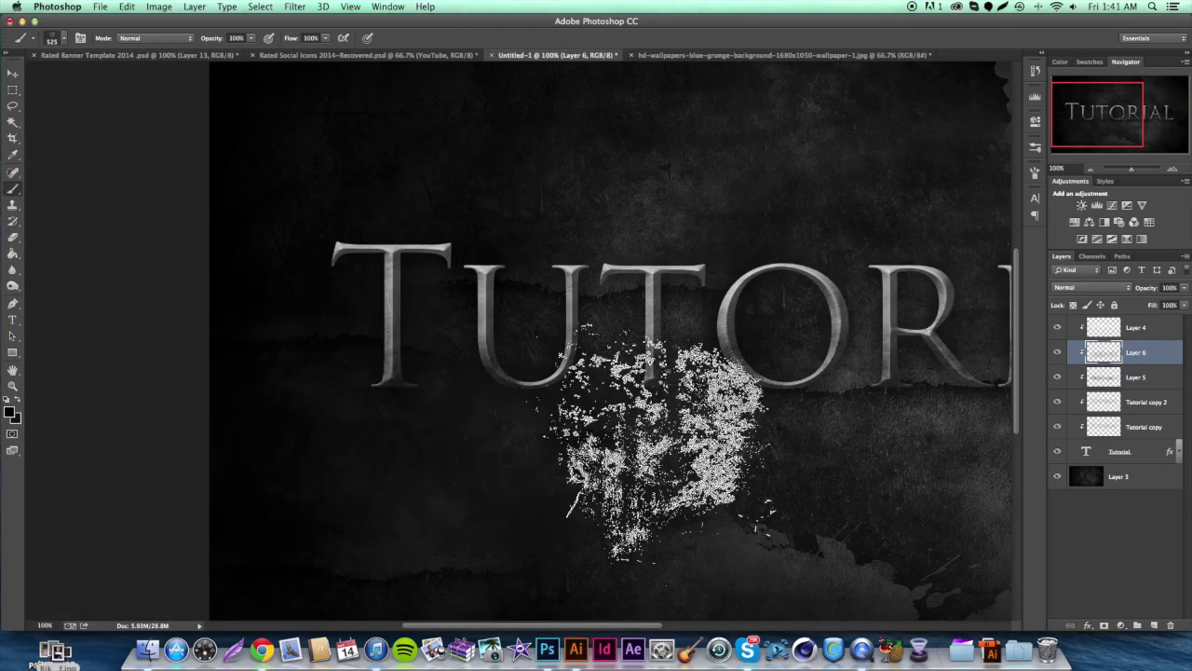
scroll(713, 503, right, 5)
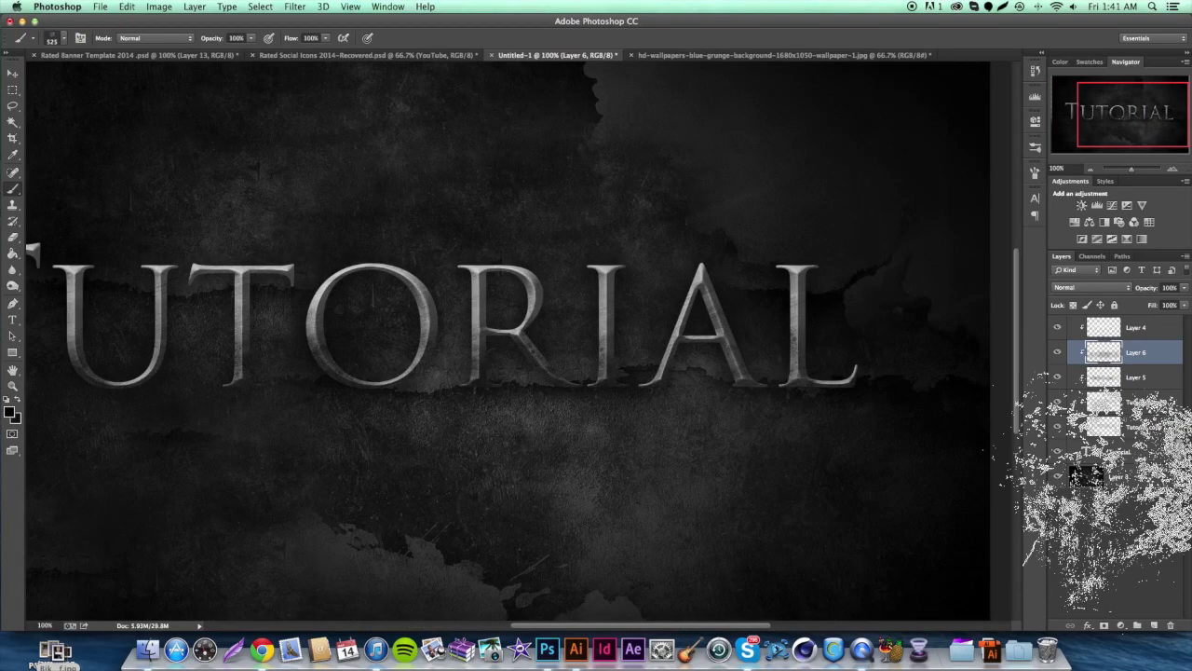
key(Return)
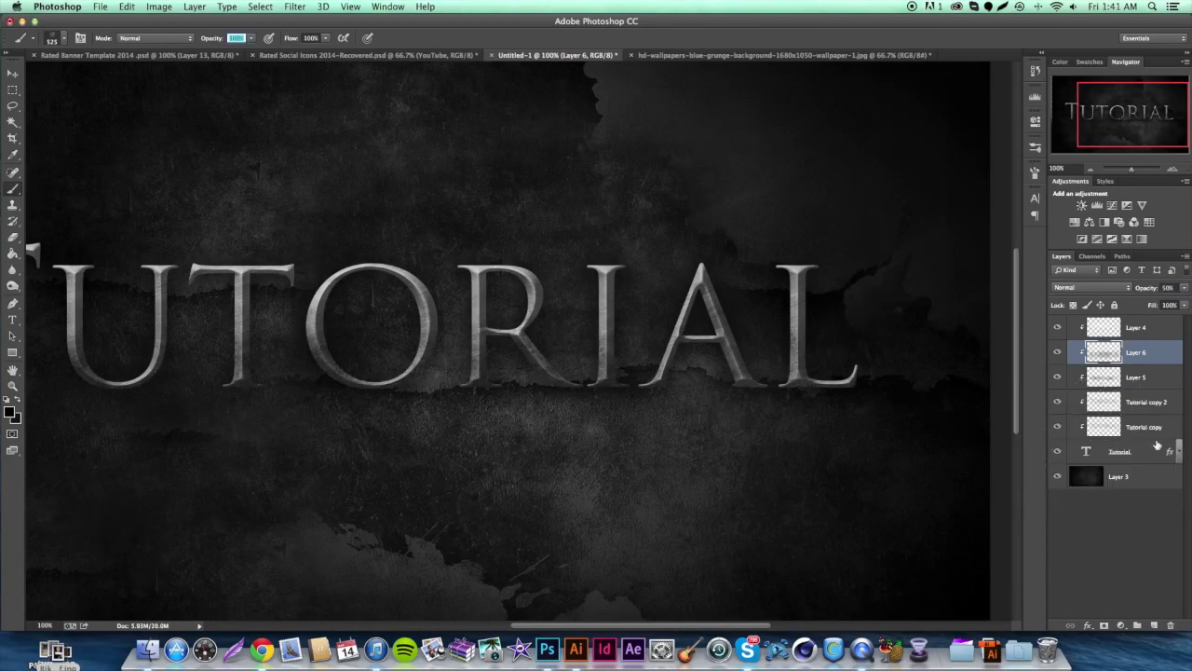
Step: Add a clipped layer above Layer 4 and paint white texture across the letters with the 525 px grunge brush
click(1155, 338)
click(1154, 625)
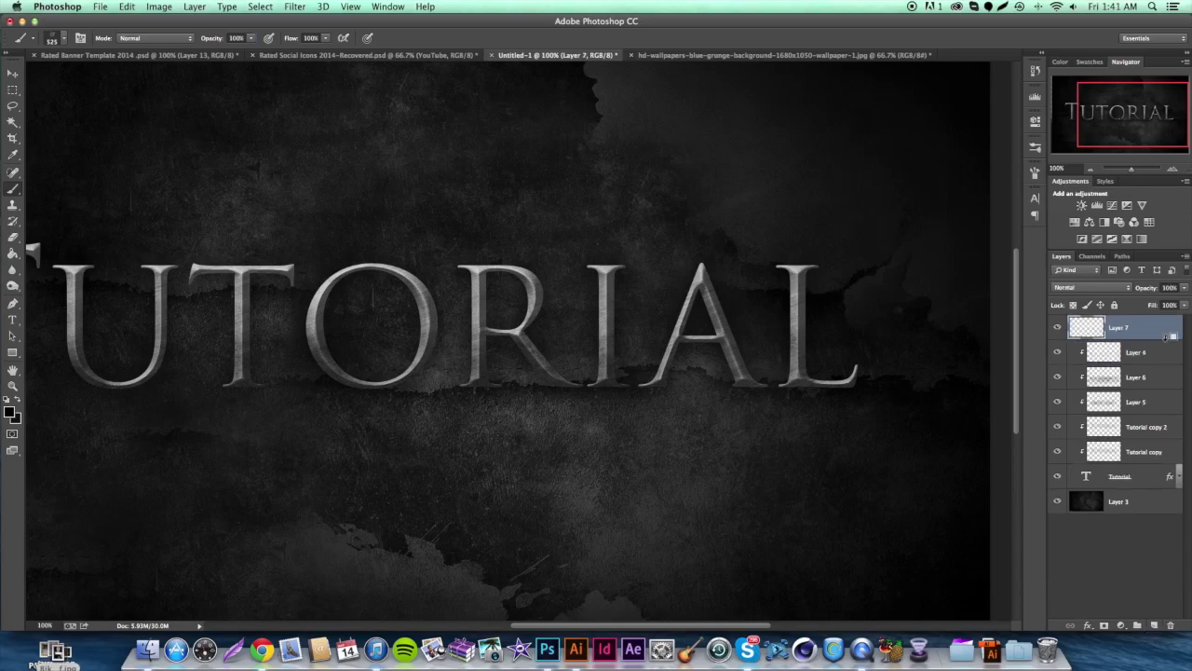
click(11, 412)
drag(700, 447, 577, 394)
key(Return)
scroll(330, 253, left, 3)
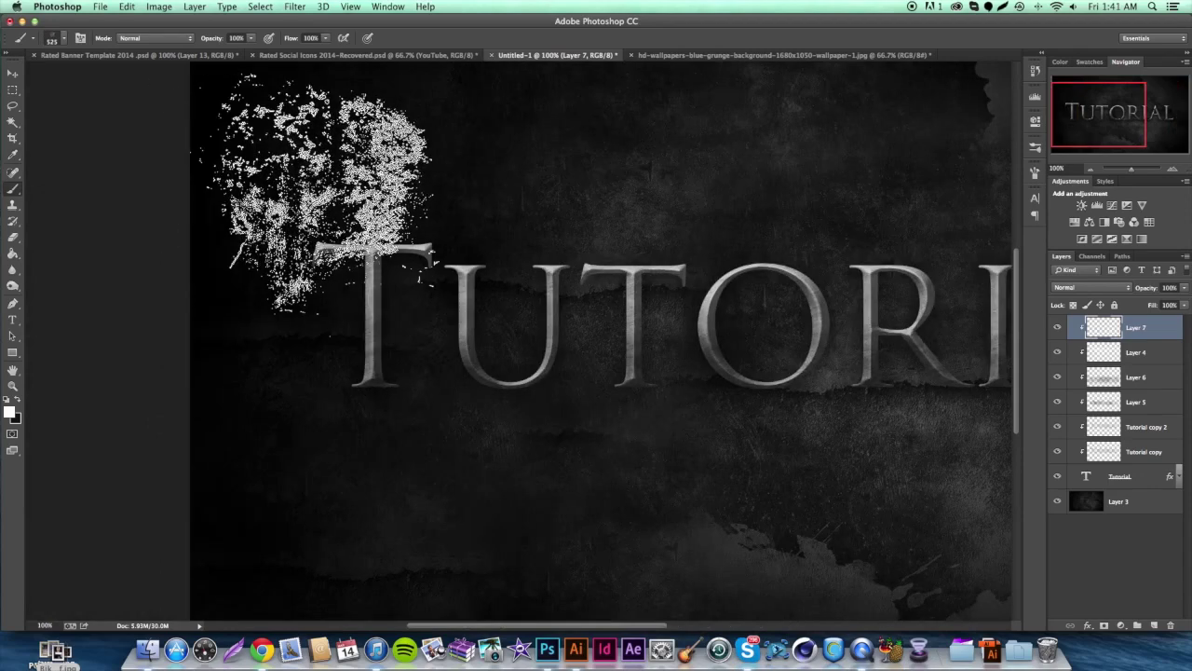
scroll(606, 229, right, 5)
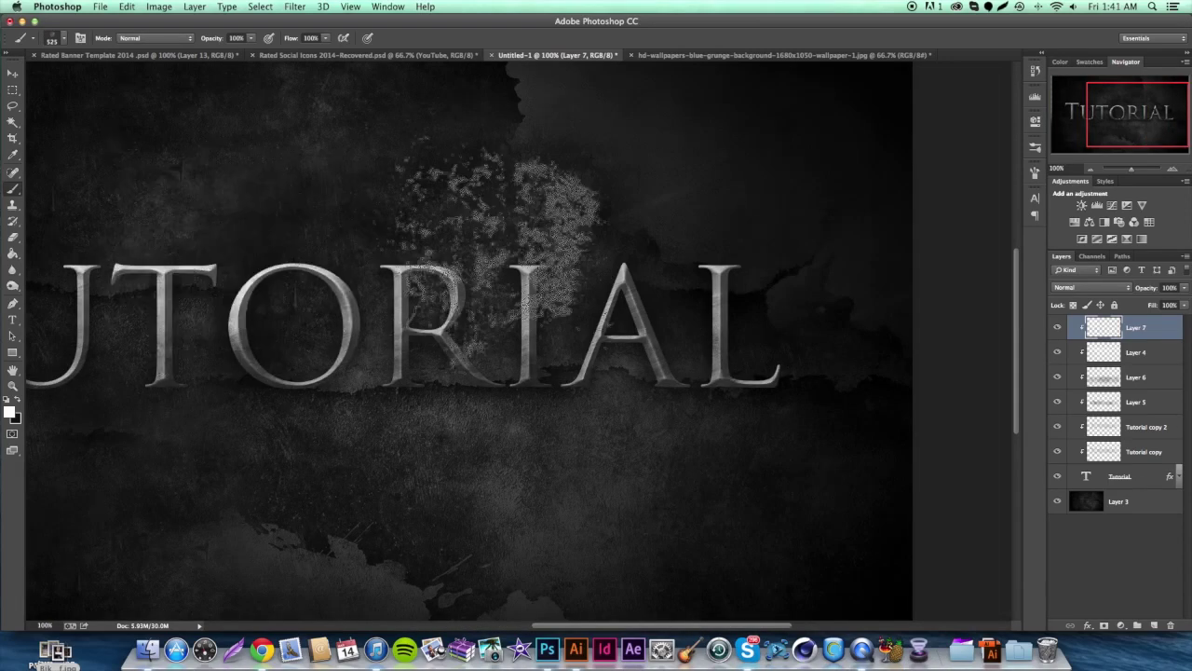
Step: Set the new white grunge layer, Layer 7, to the Overlay blend mode with 75% opacity
click(1090, 287)
click(1090, 409)
click(1170, 288)
text(75)
Step: Add a clipped layer above Layer 7 and paint white along the letter tops with a 300 px soft round brush at 0% hardness
click(1152, 625)
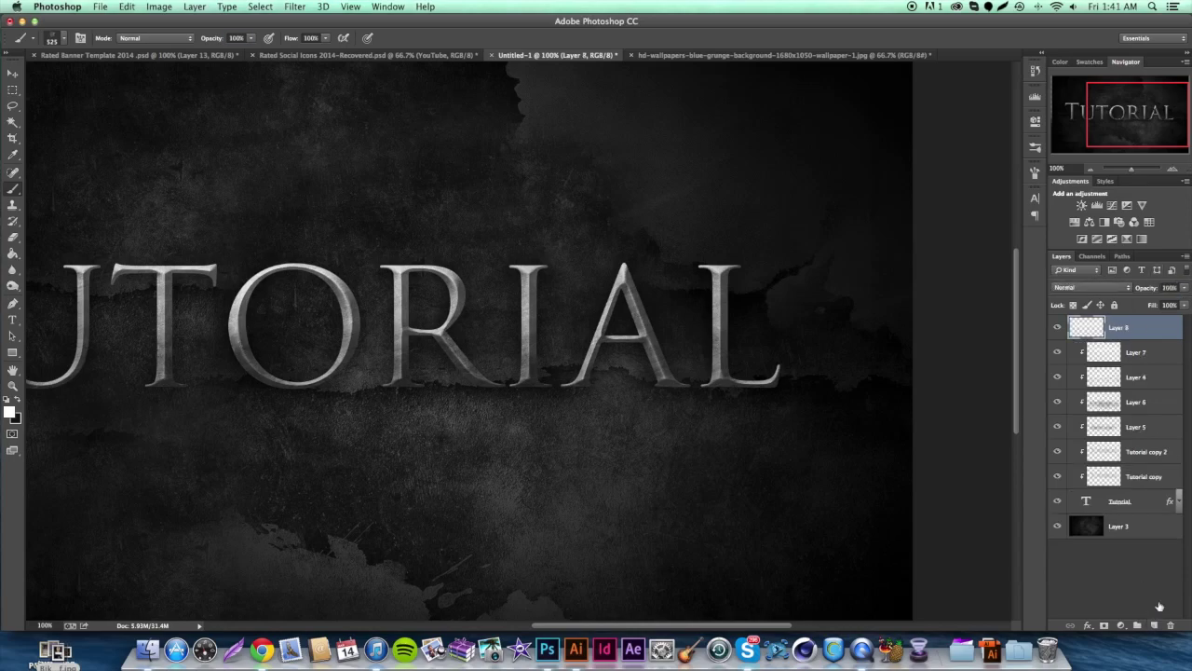
alt+click(1168, 337)
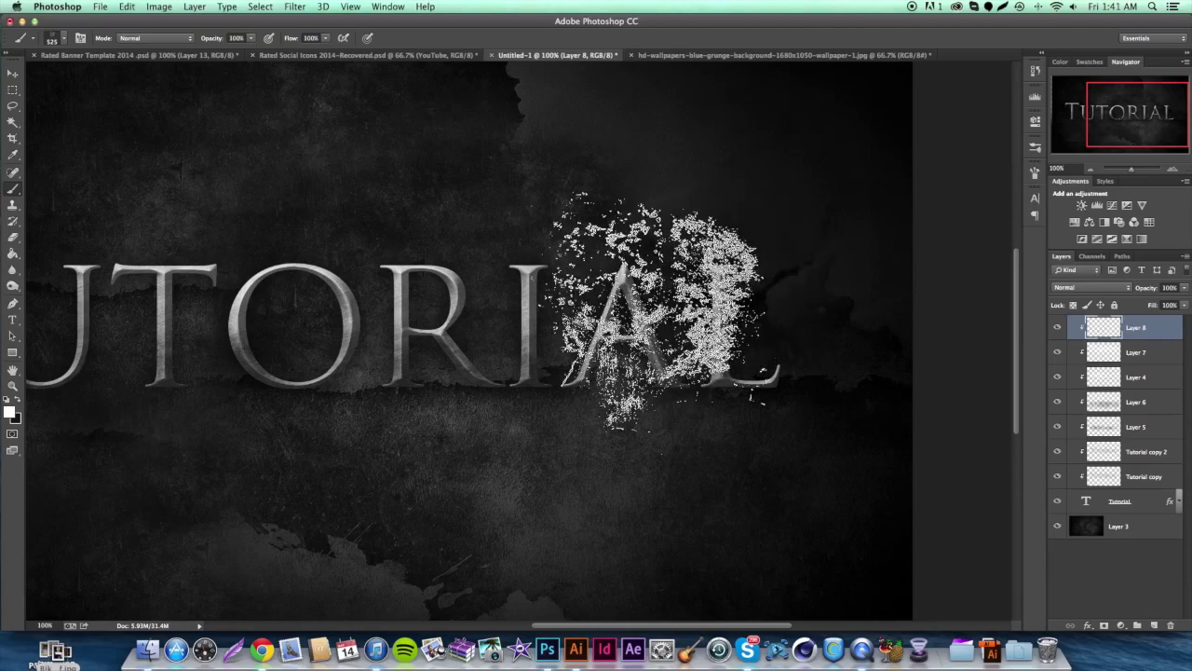
click(58, 42)
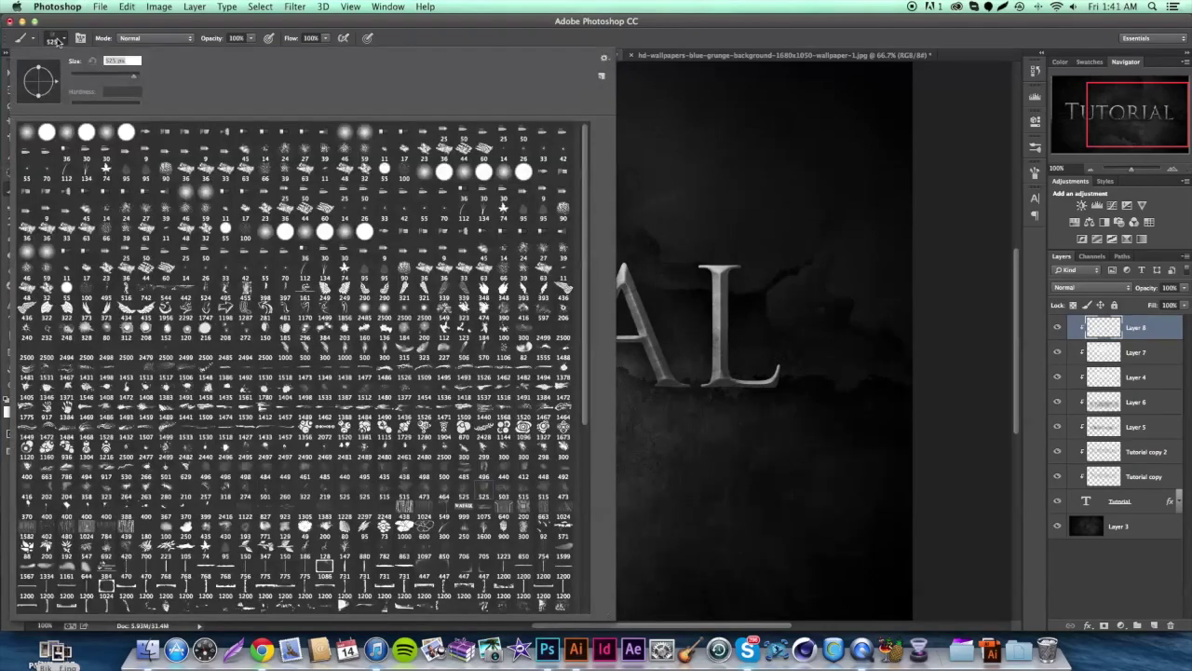
click(106, 132)
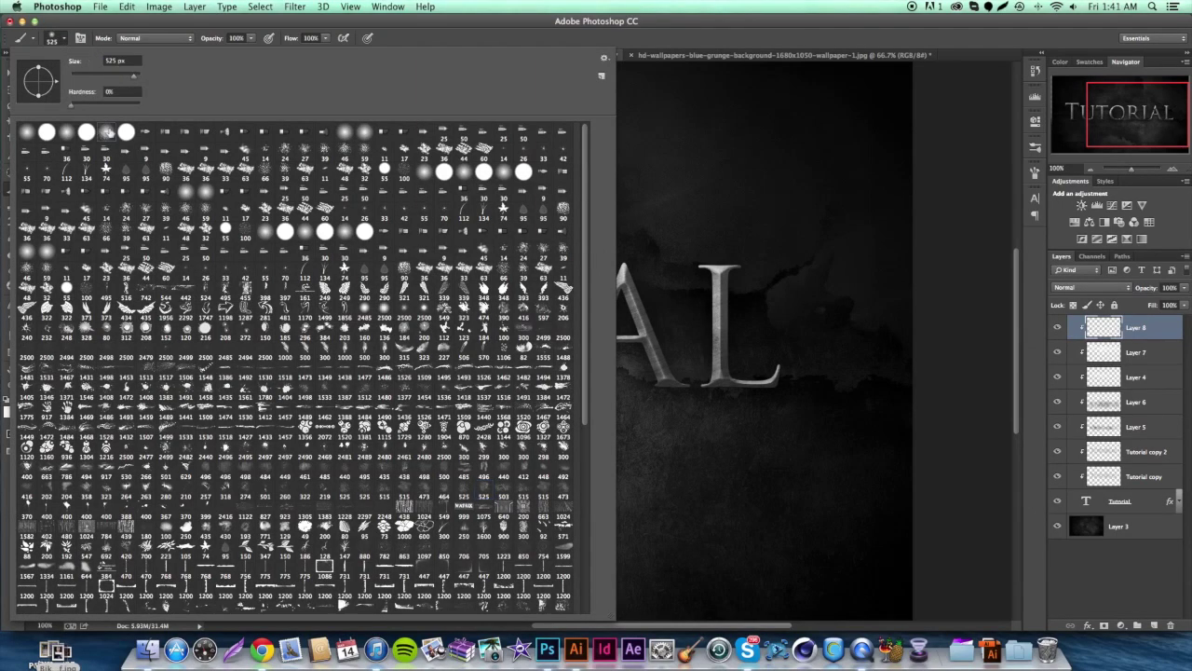
double_click(130, 60)
text(300)
key(Return)
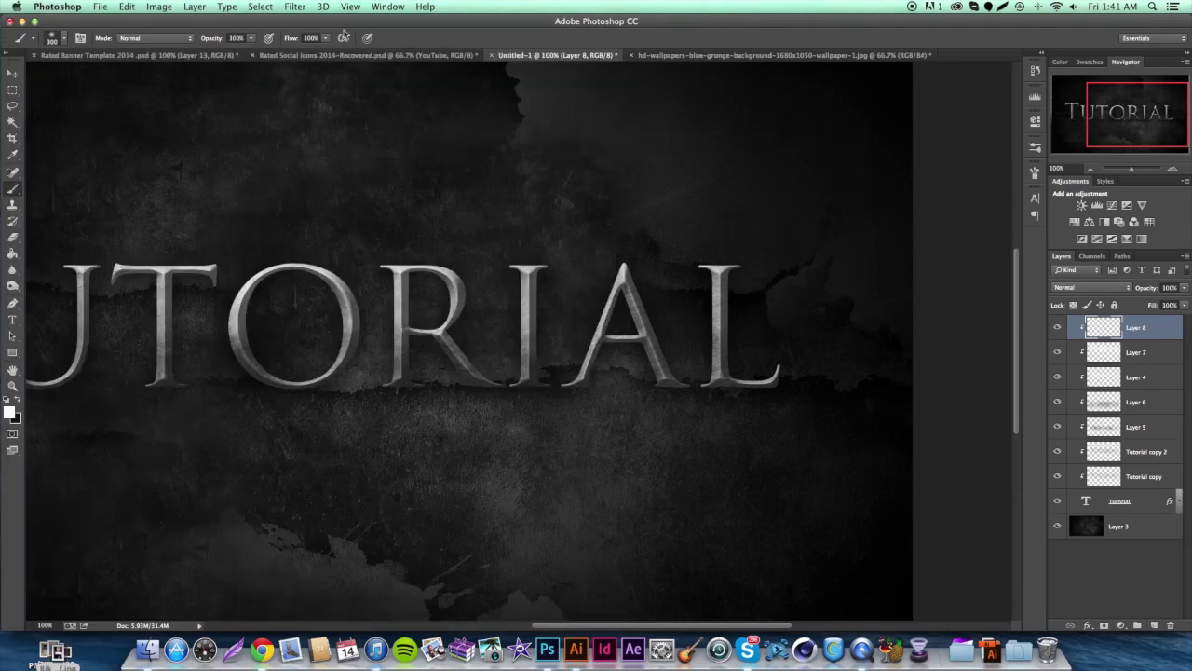
scroll(519, 199, left, 5)
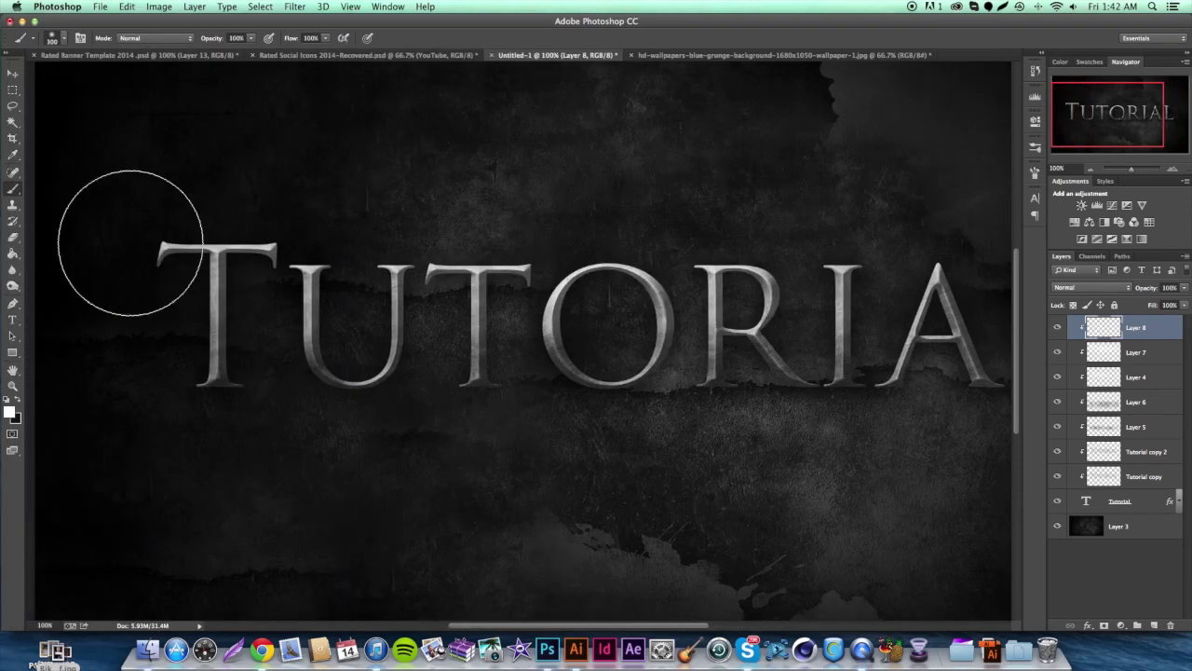
click(146, 205)
scroll(1038, 252, right, 5)
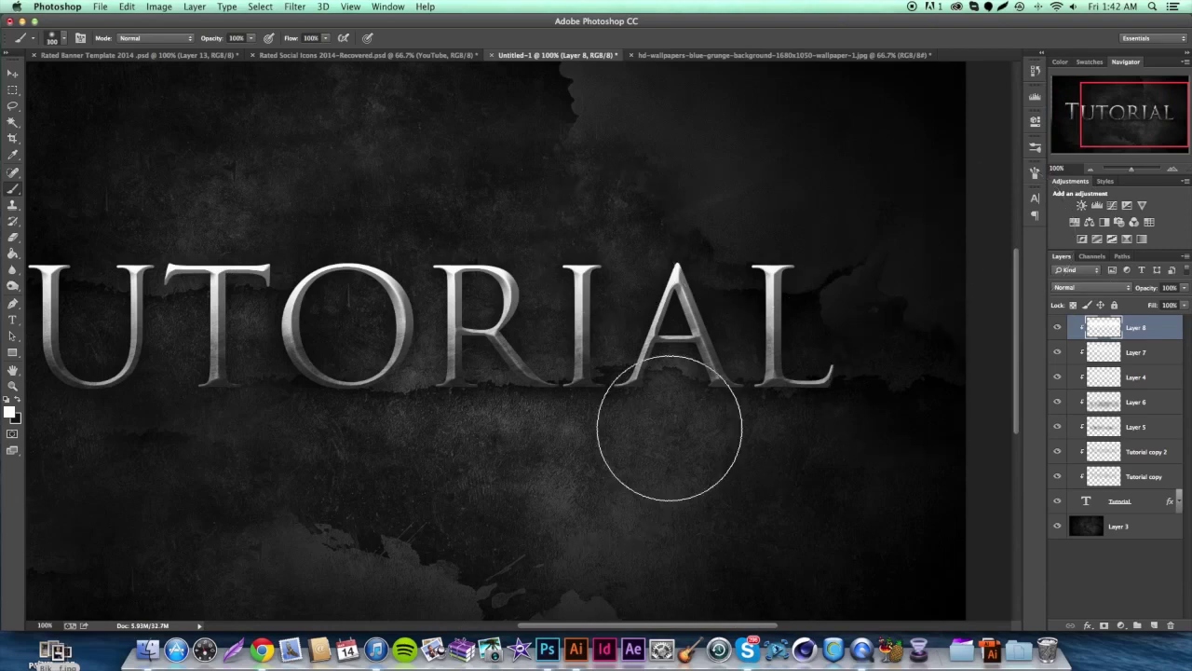
Step: Add a clipped layer above Layer 8 and paint black along the bottoms of the letters with the 300 px soft brush
scroll(434, 386, left, 5)
click(10, 411)
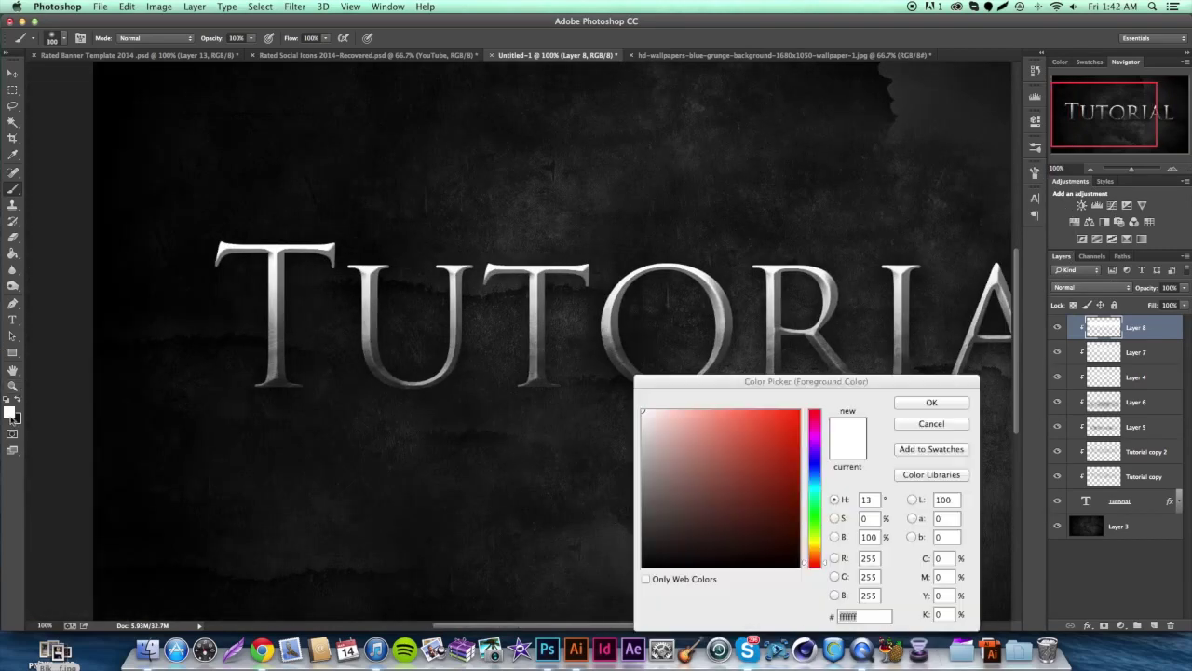
click(800, 563)
key(Return)
key(b)
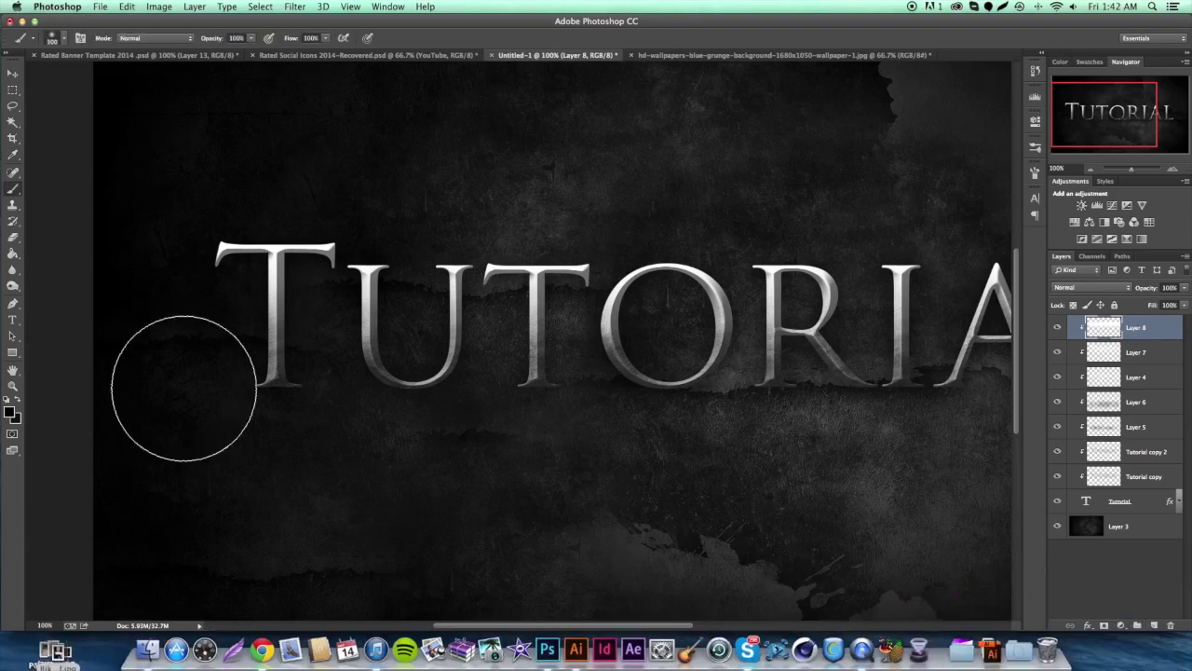
click(1153, 625)
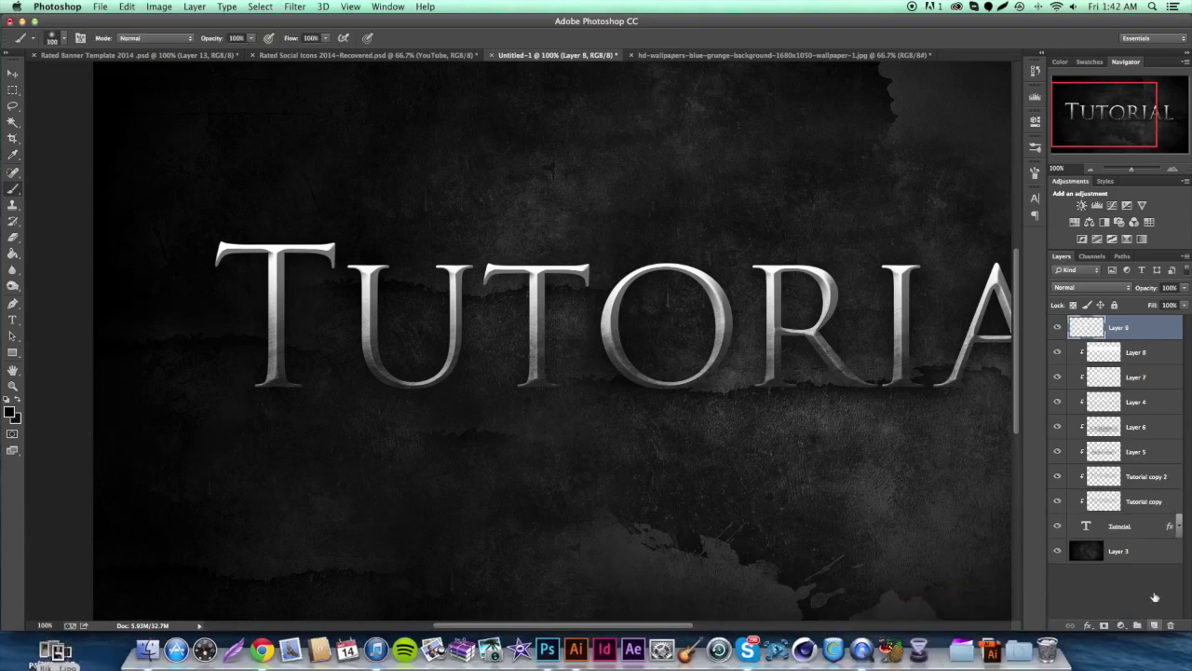
alt+click(1153, 339)
drag(240, 391, 846, 401)
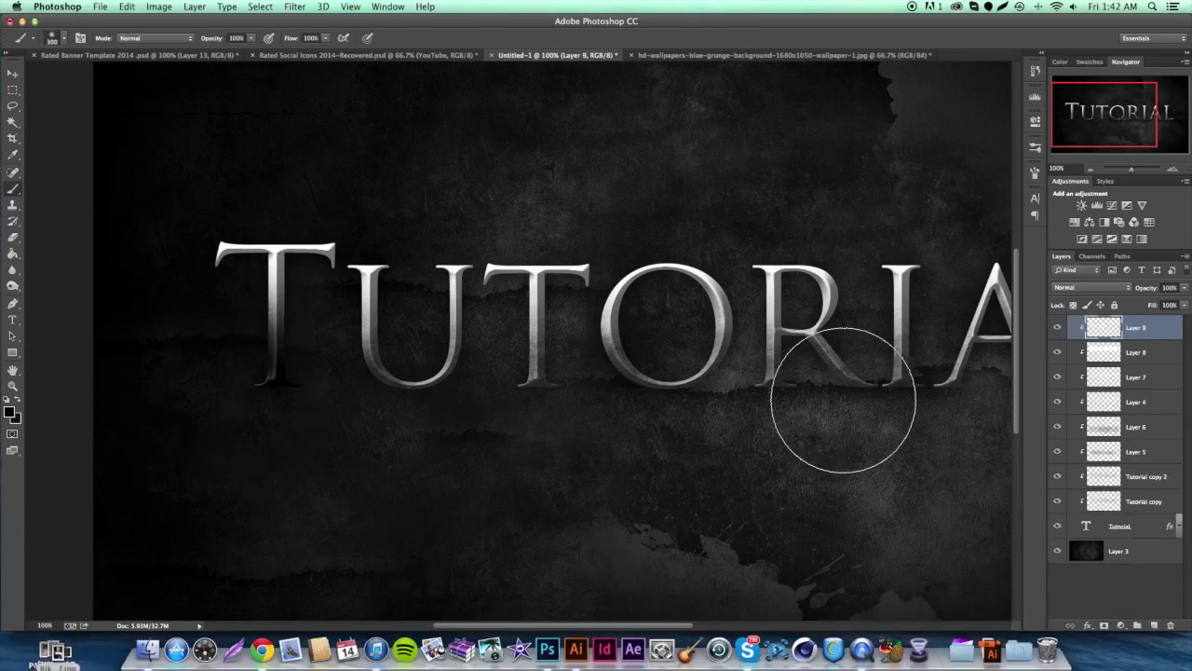
scroll(798, 426, right, 5)
scroll(764, 434, left, 5)
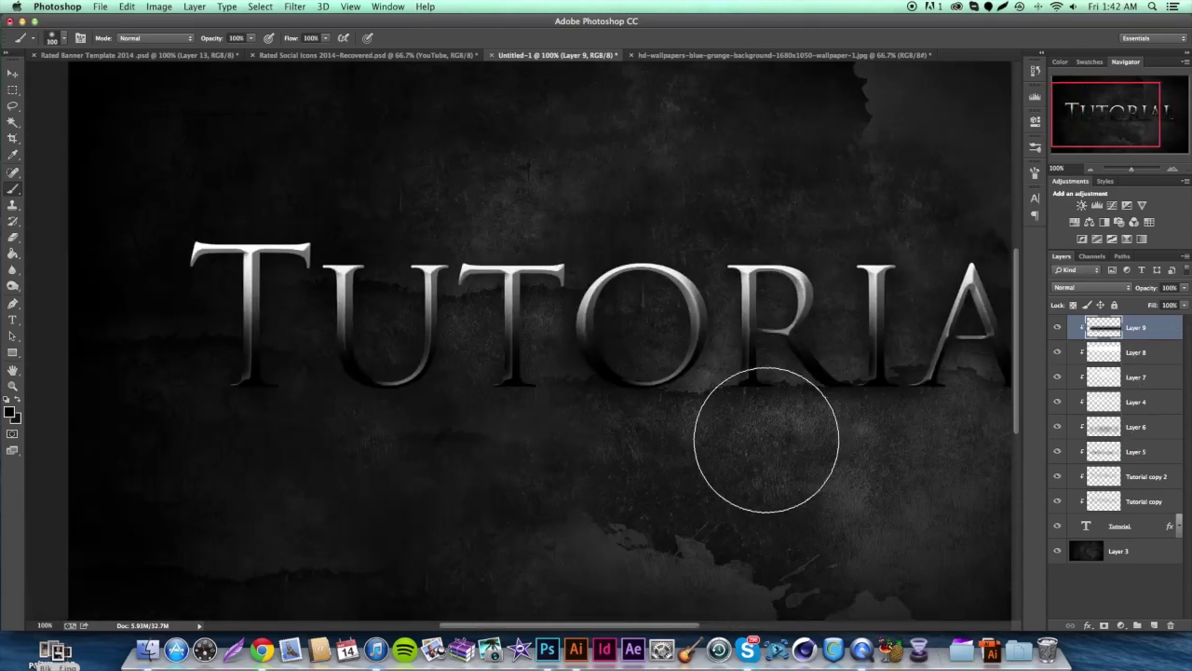
Step: Set the white highlight layer, Layer 8, to the Overlay blend mode with 50% opacity
click(13, 72)
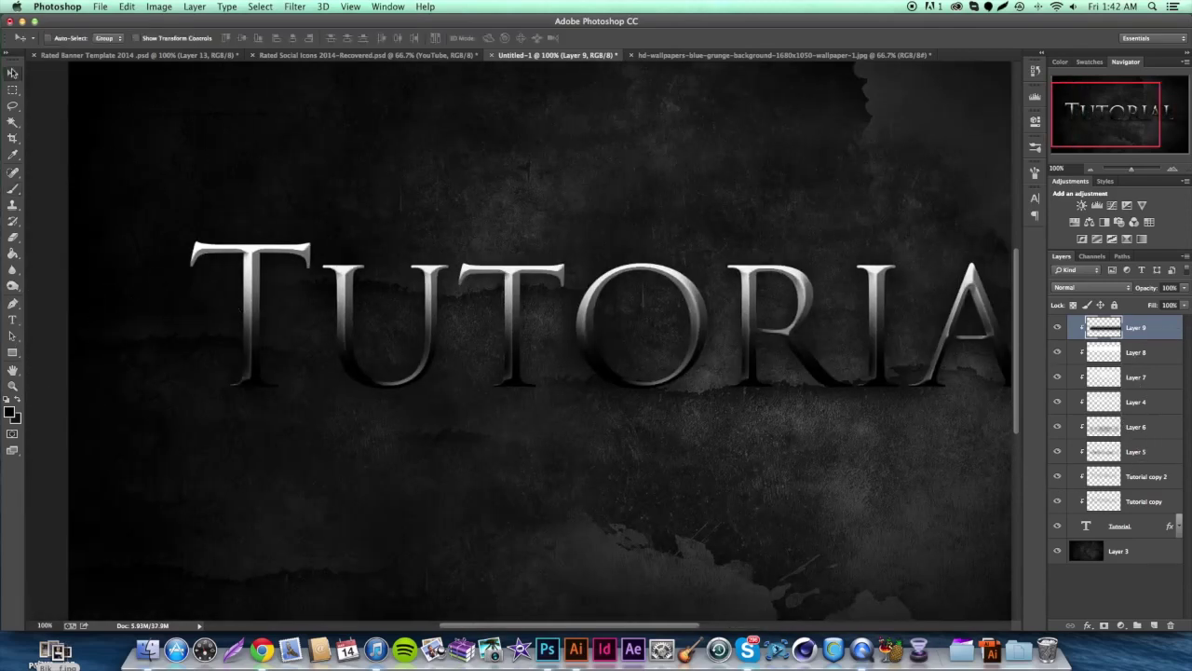
click(1136, 354)
click(1096, 287)
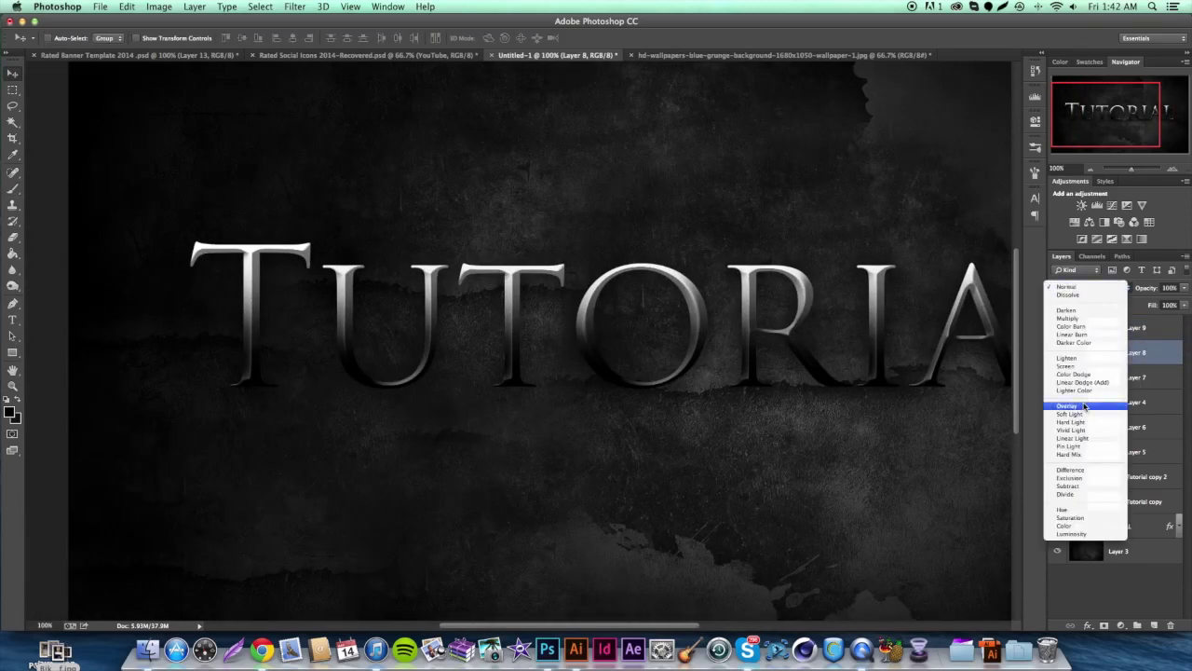
click(1083, 407)
click(1169, 288)
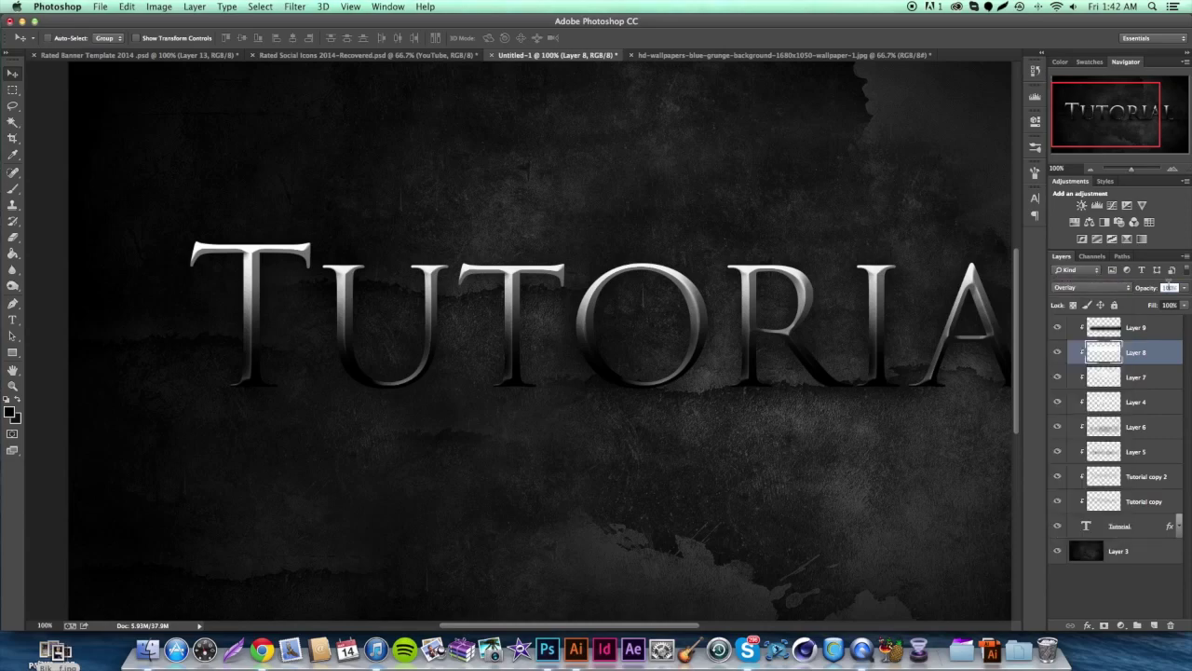
key(Down)
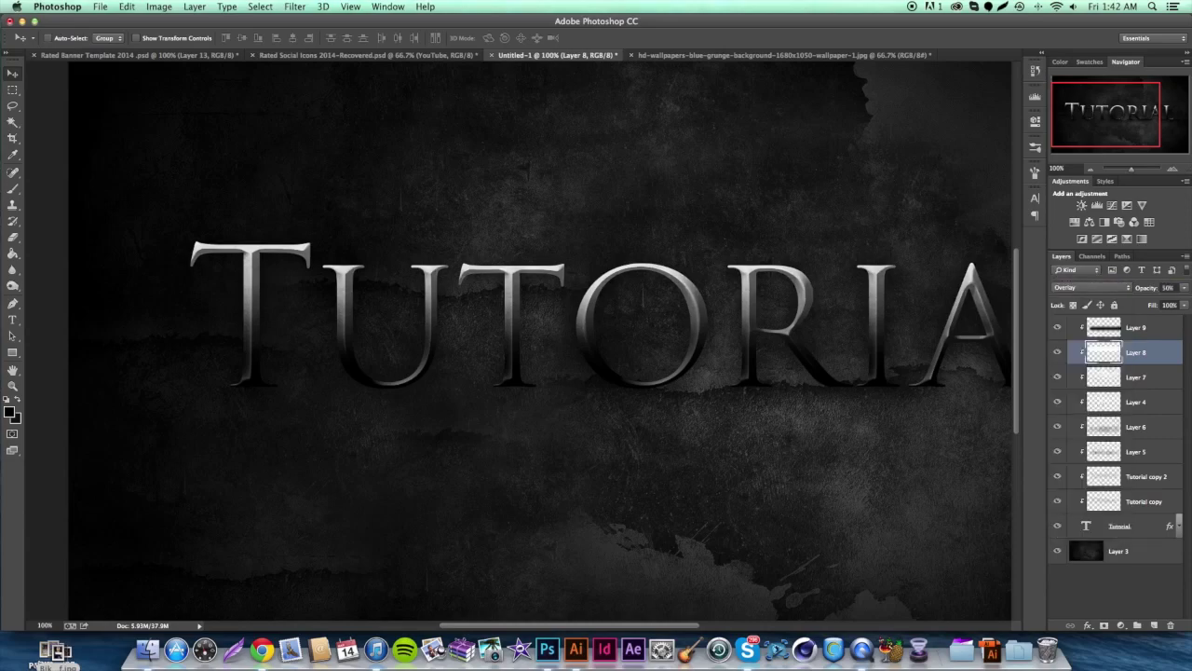
Step: Set the black shading layer, Layer 9, to the Overlay blend mode with 35% opacity
click(1138, 328)
click(1095, 287)
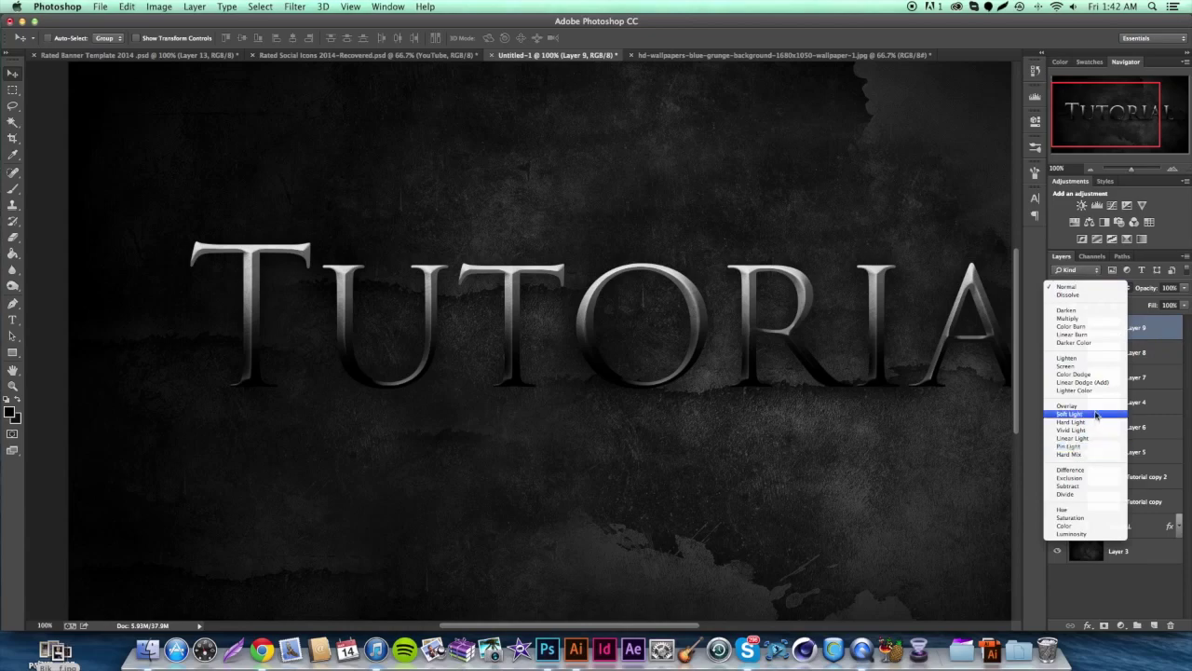
click(1096, 411)
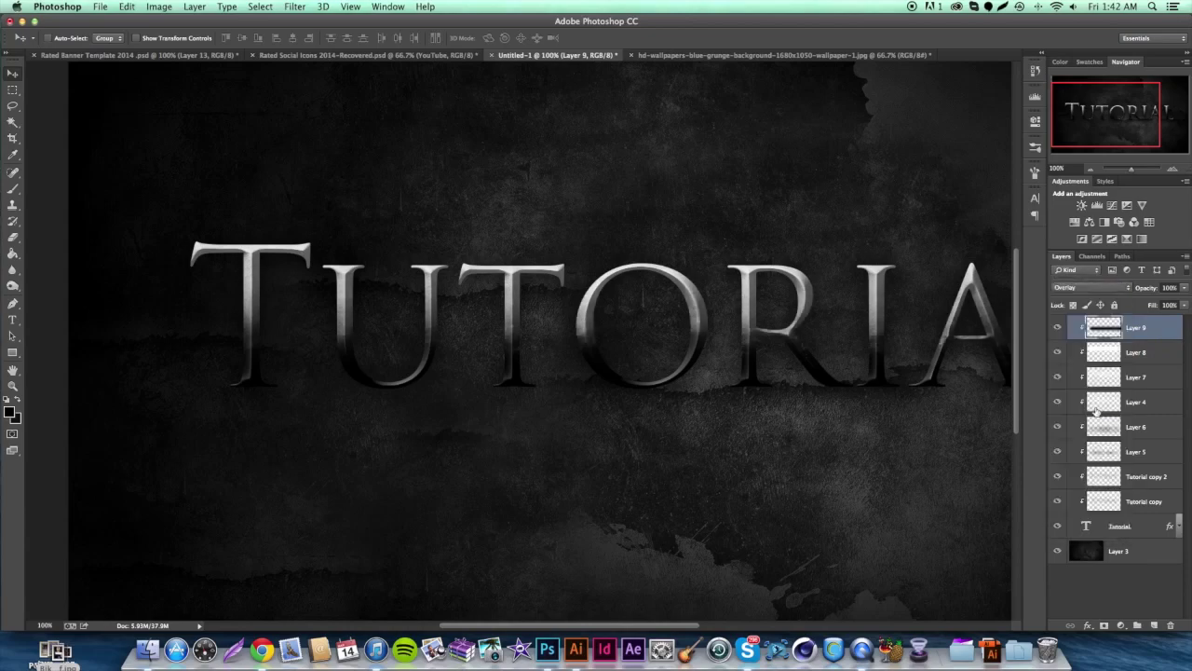
click(1169, 288)
text(35)
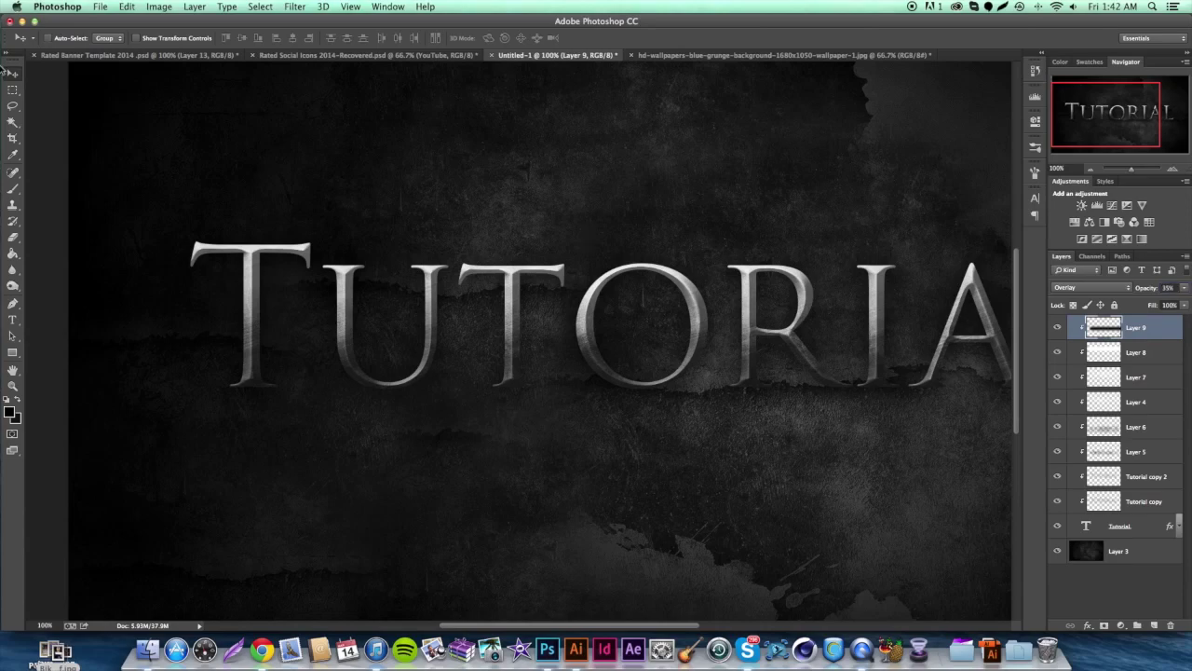
Step: Set the foreground color to white and display the whole canvas at 66.7% magnification
click(10, 411)
drag(708, 503, 650, 408)
click(932, 401)
click(48, 625)
key(Return)
click(56, 621)
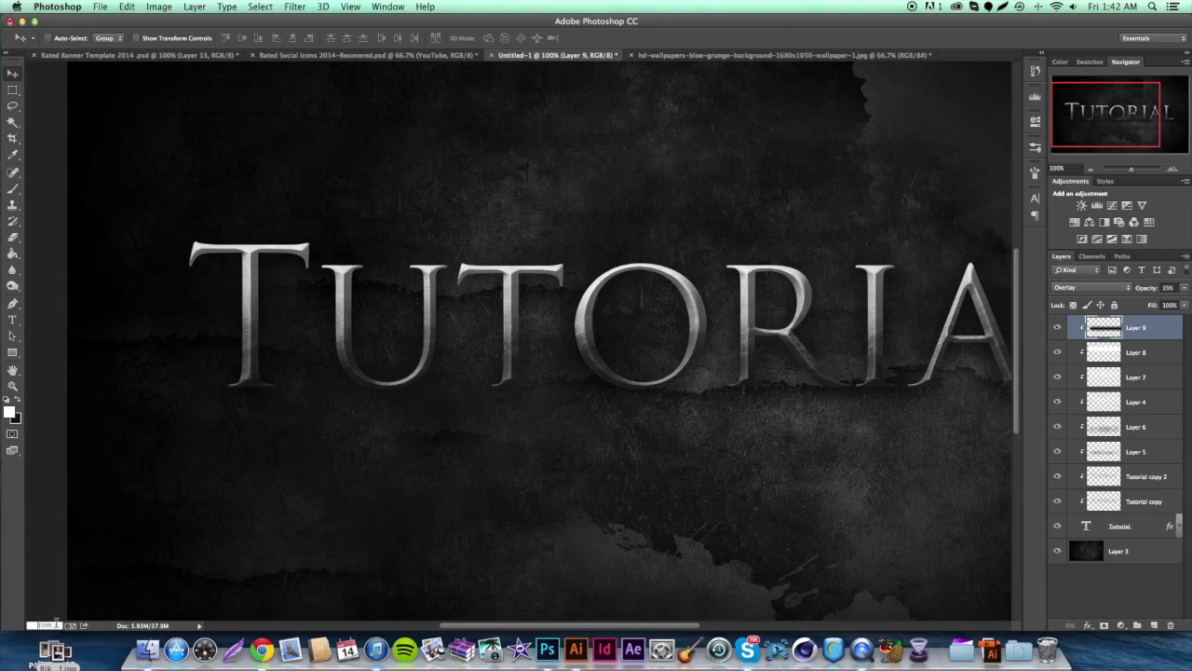
text(66.7)
key(Return)
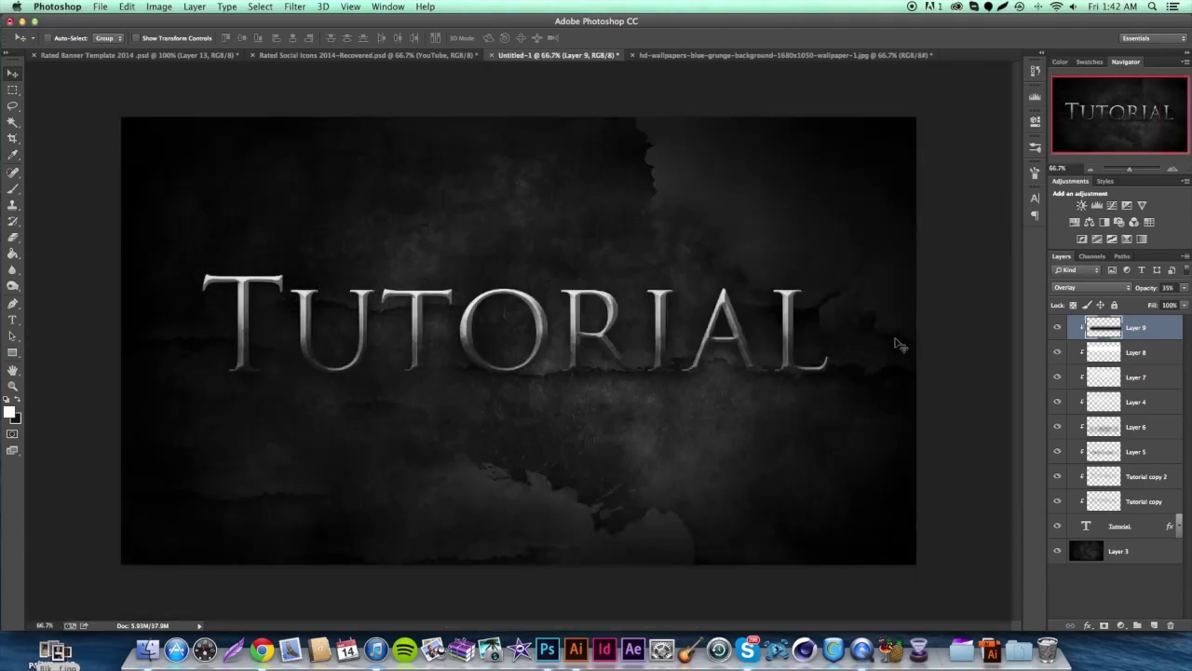
Step: Select the background layer, Layer 3, and close the blue grunge wallpaper document
click(1129, 555)
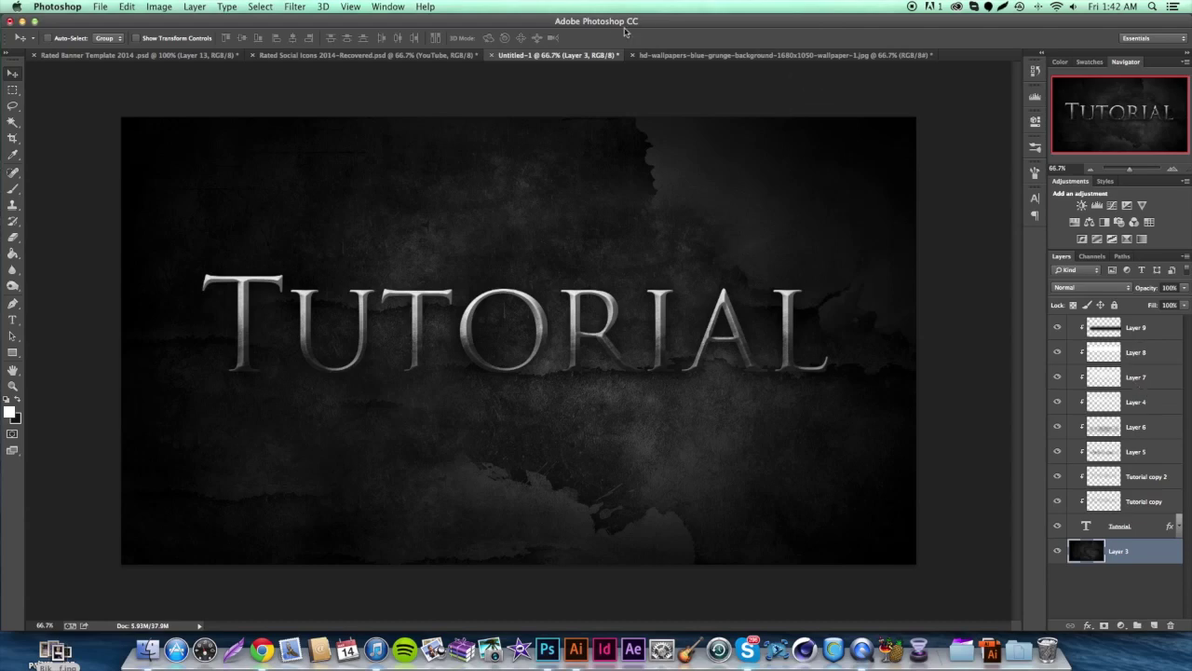
click(633, 54)
click(579, 224)
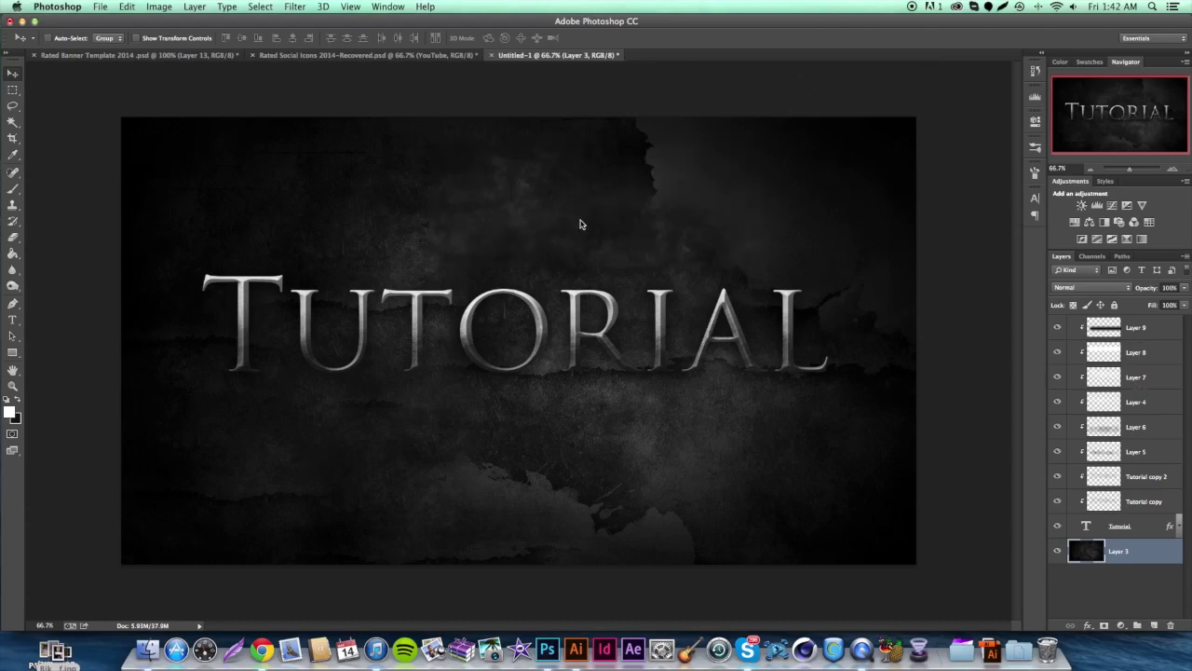
Step: Open the image file seamless_metal_texture_by_hhh316-d30x412.jpg from the Desktop folder
click(40, 6)
click(99, 7)
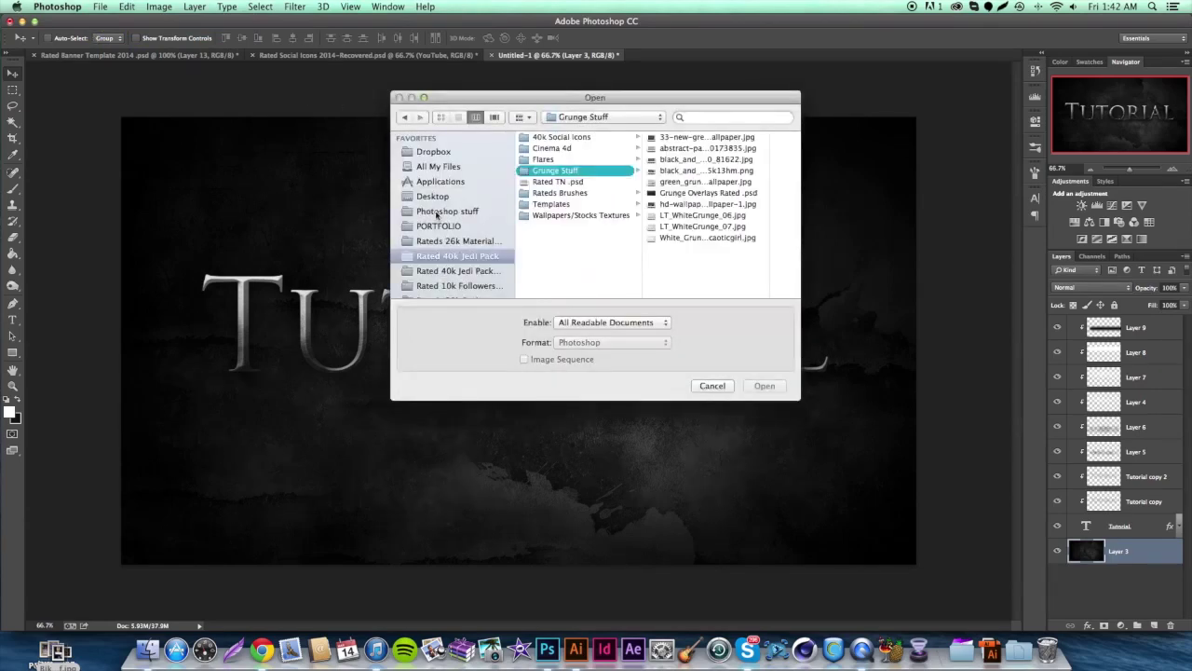
click(455, 199)
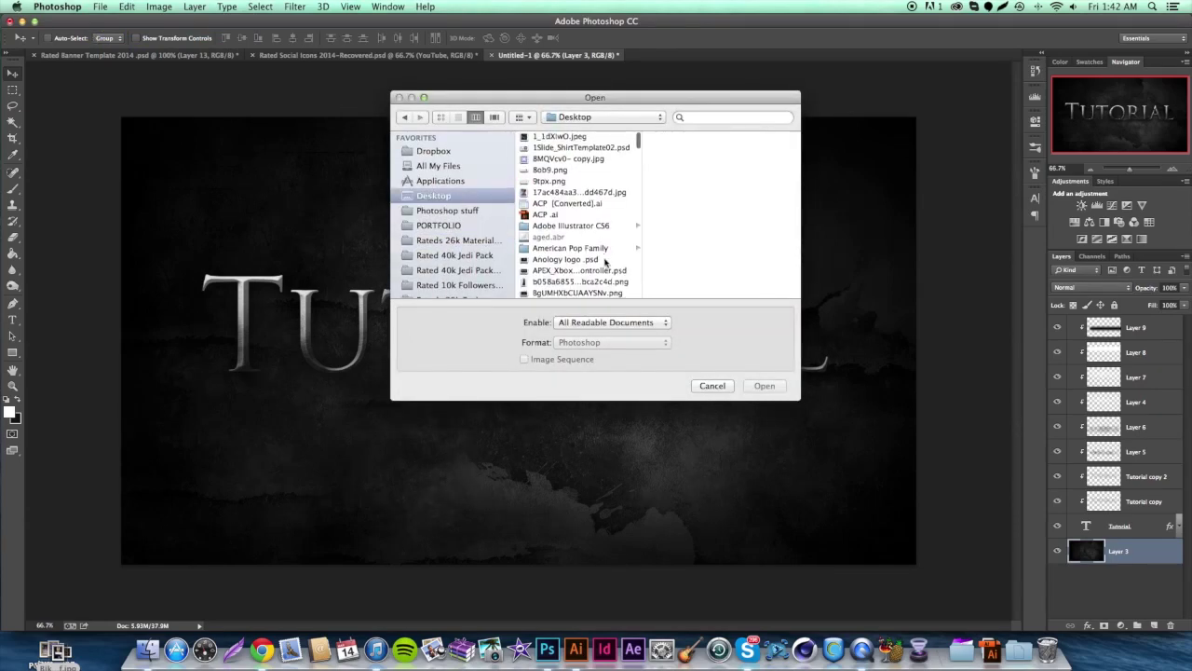
drag(639, 142, 645, 270)
scroll(640, 270, down, 5)
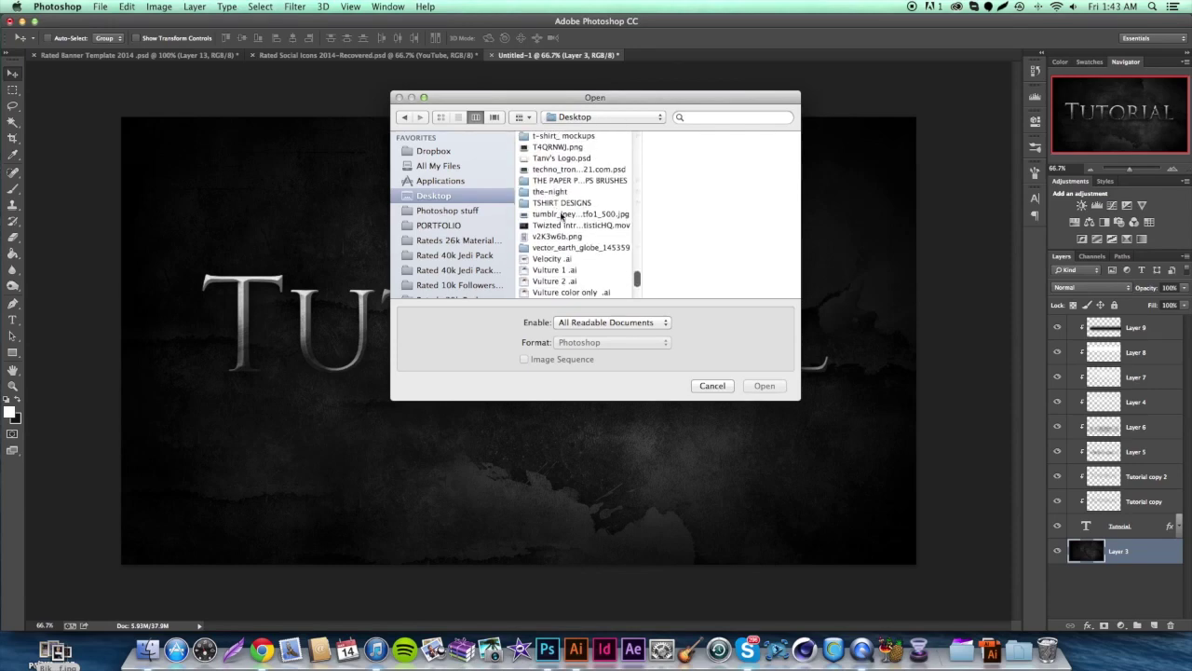
click(564, 213)
key(z)
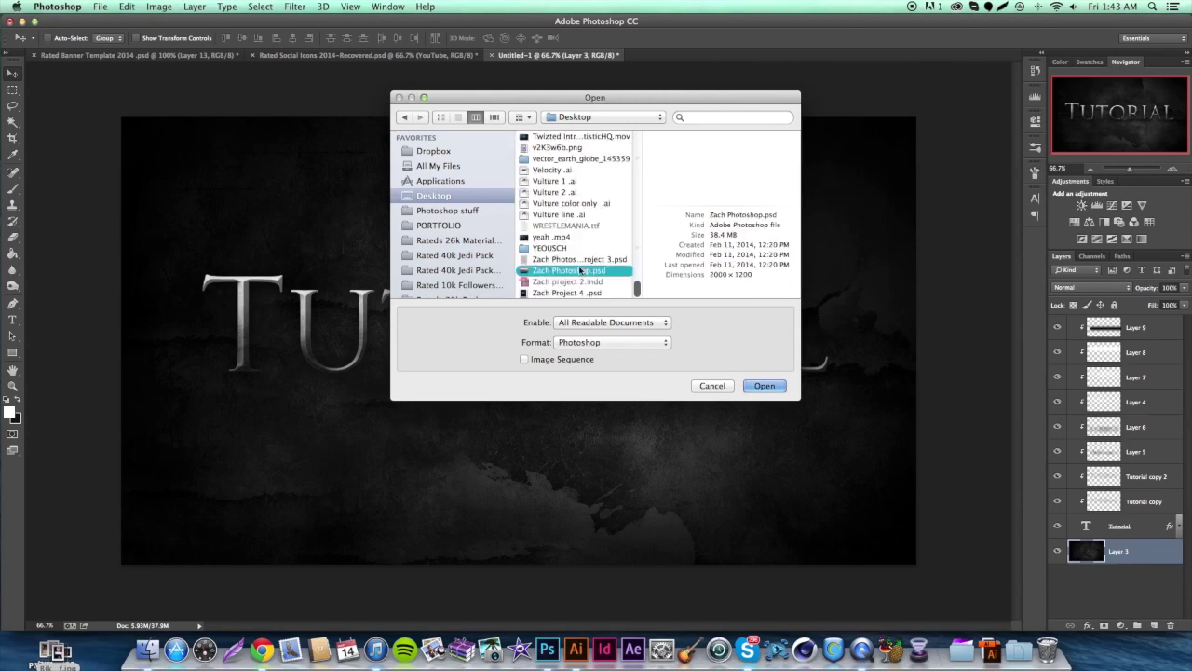
scroll(562, 186, up, 2)
click(562, 186)
scroll(562, 186, up, 4)
click(562, 184)
click(763, 386)
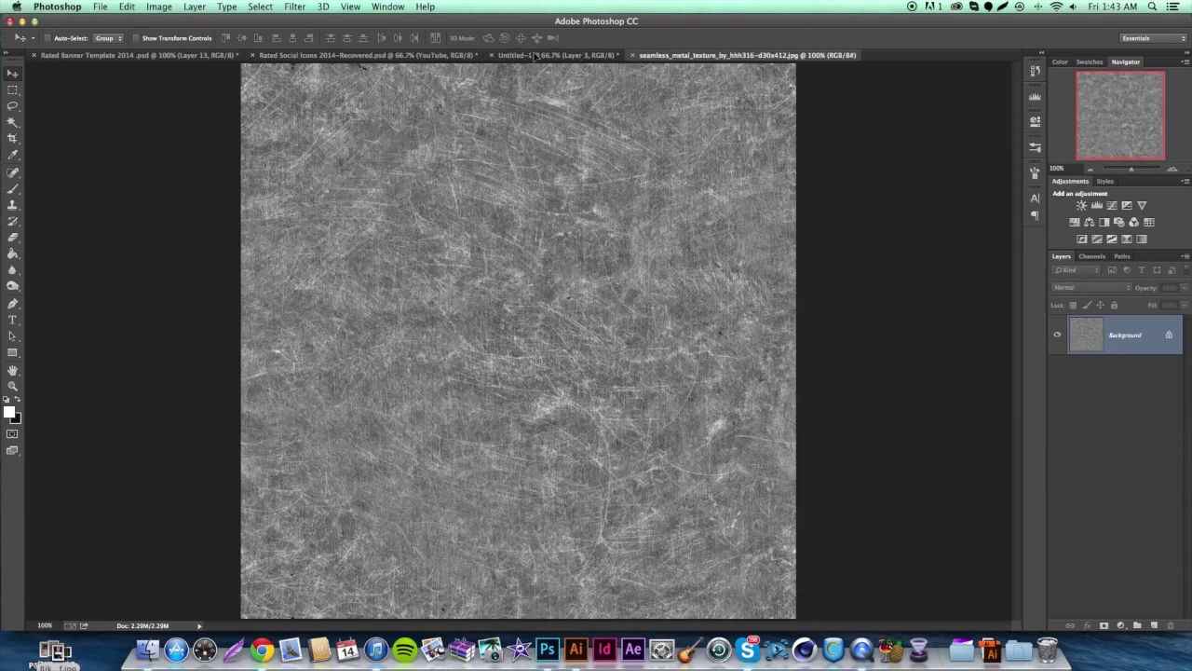
Step: Place the metal texture in the Untitled-1 document, position it over the first half of the title, and put its layer above Layer 9
click(528, 56)
key(ctrl+v)
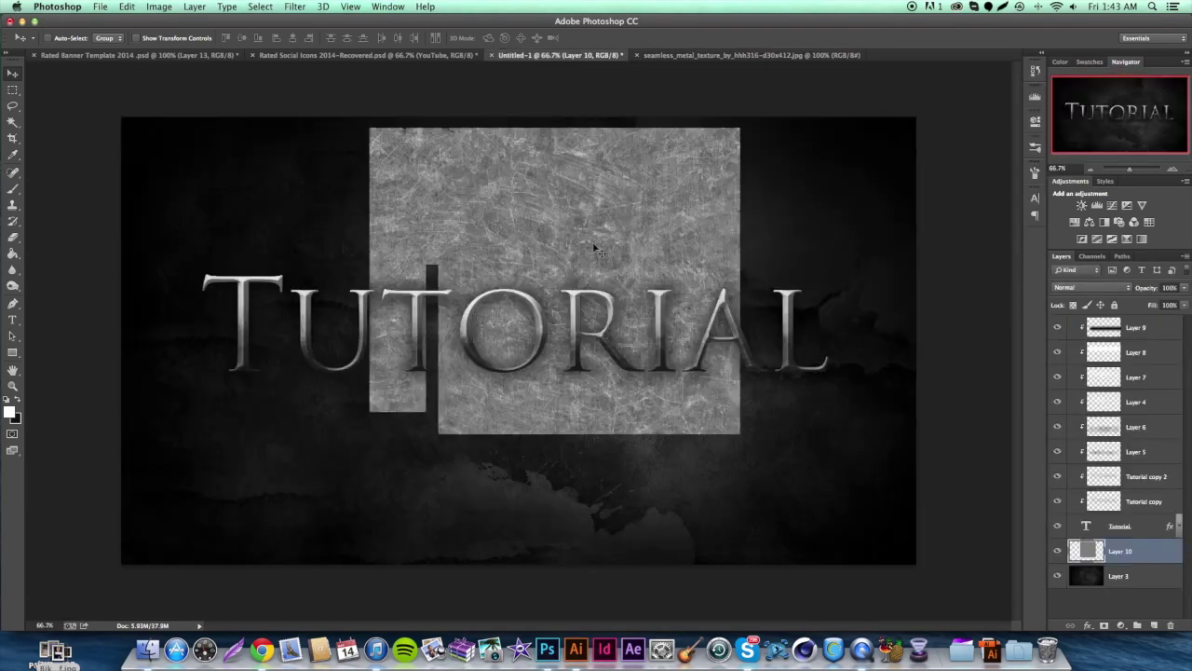
drag(503, 251, 410, 273)
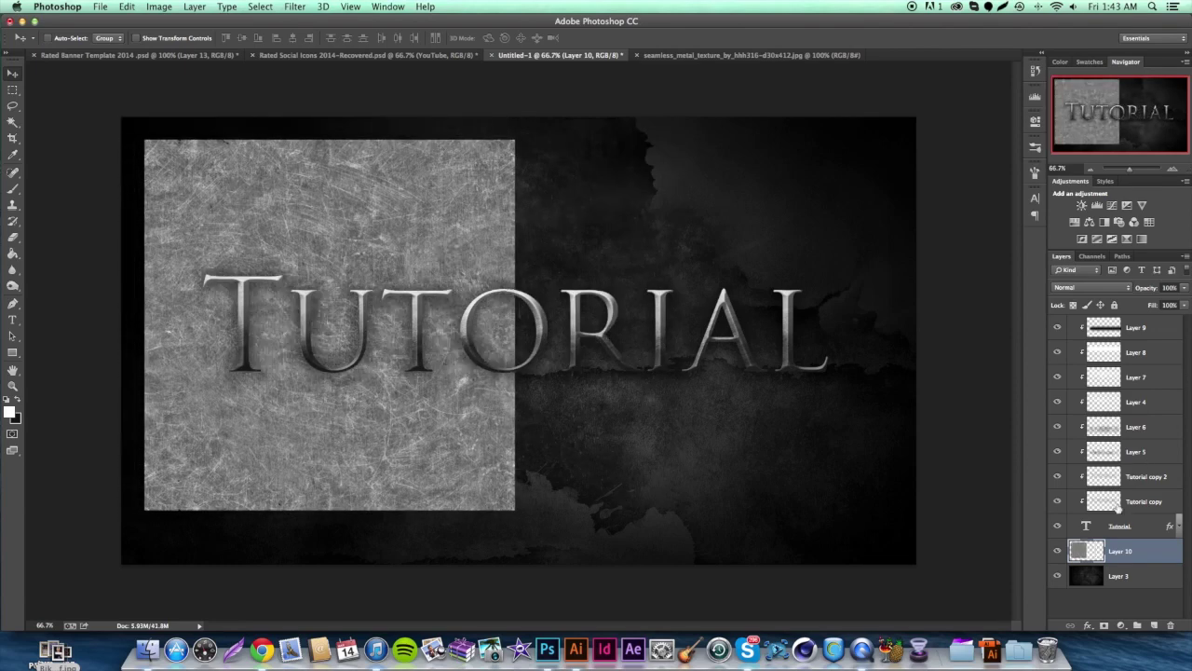
drag(1122, 551, 1131, 374)
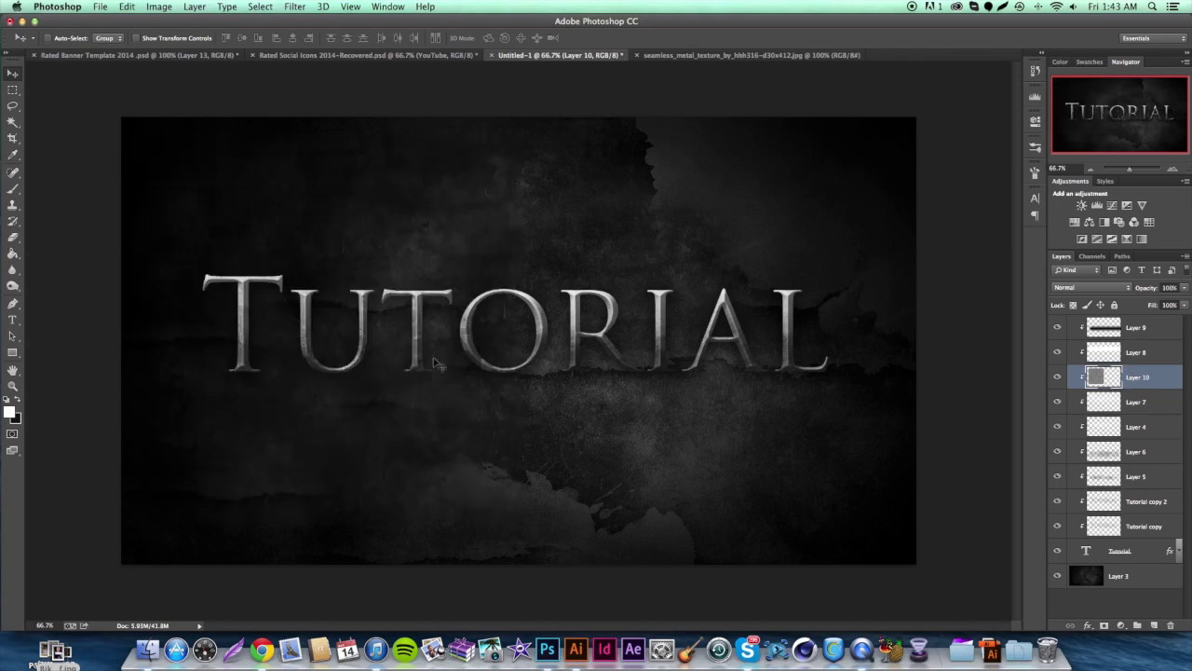
drag(1158, 385, 1145, 337)
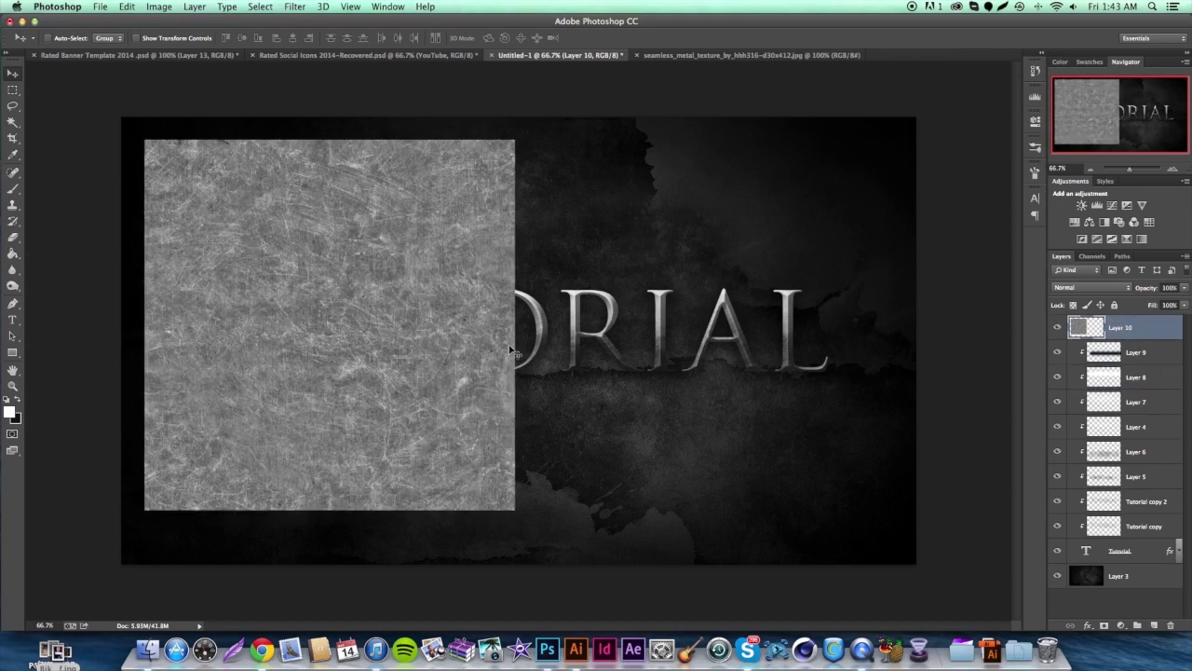
Step: Duplicate the metal texture layer and shift the copy horizontally until it sits edge to edge with the original, covering the rest of the title
key(super+j)
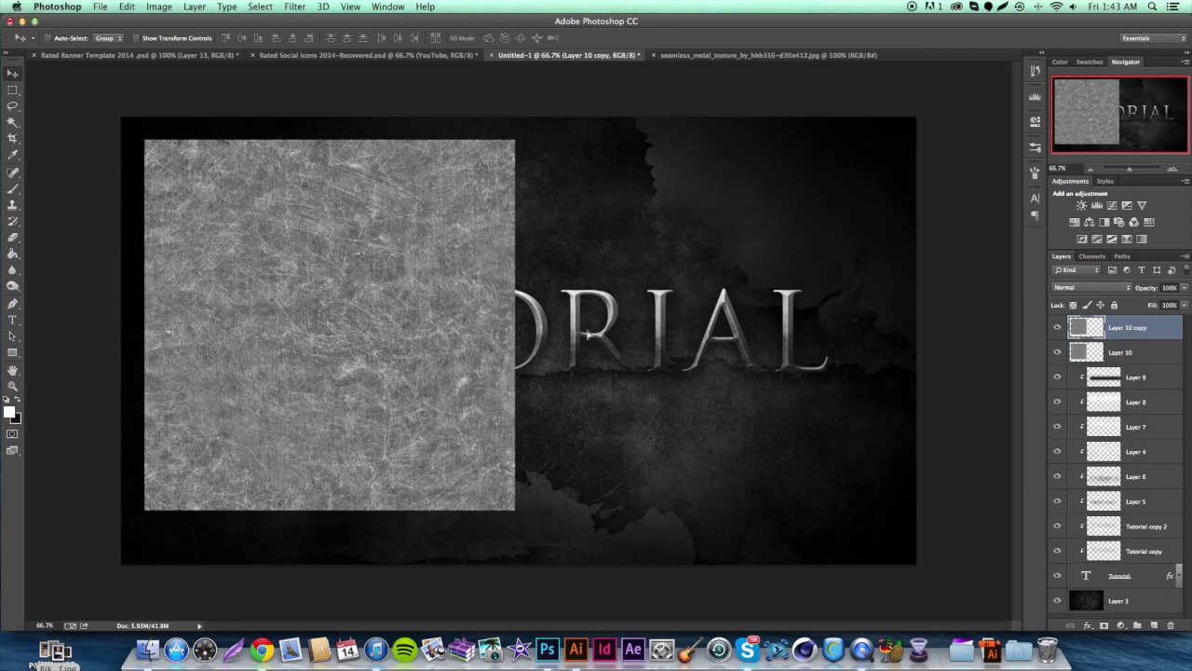
key(shift+Right)
key(shift+Right)
key(shift+Right)
key(shift+Right)
key(shift+Right)
key(shift+Right)
key(shift+Right)
key(shift+Right)
key(shift+Right)
key(shift+Right)
key(shift+Right)
key(shift+Right)
key(shift+Right)
key(shift+Right)
key(shift+Right)
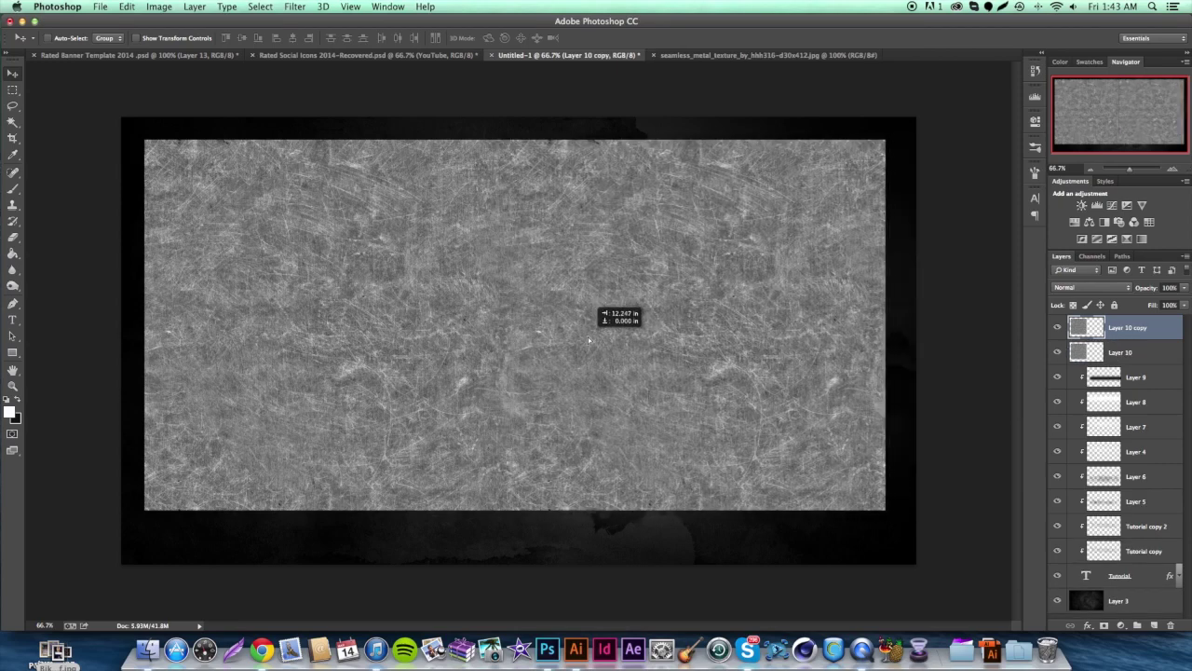
Step: Clip both metal texture layers to the title text and merge them into one layer
shift+click(1133, 357)
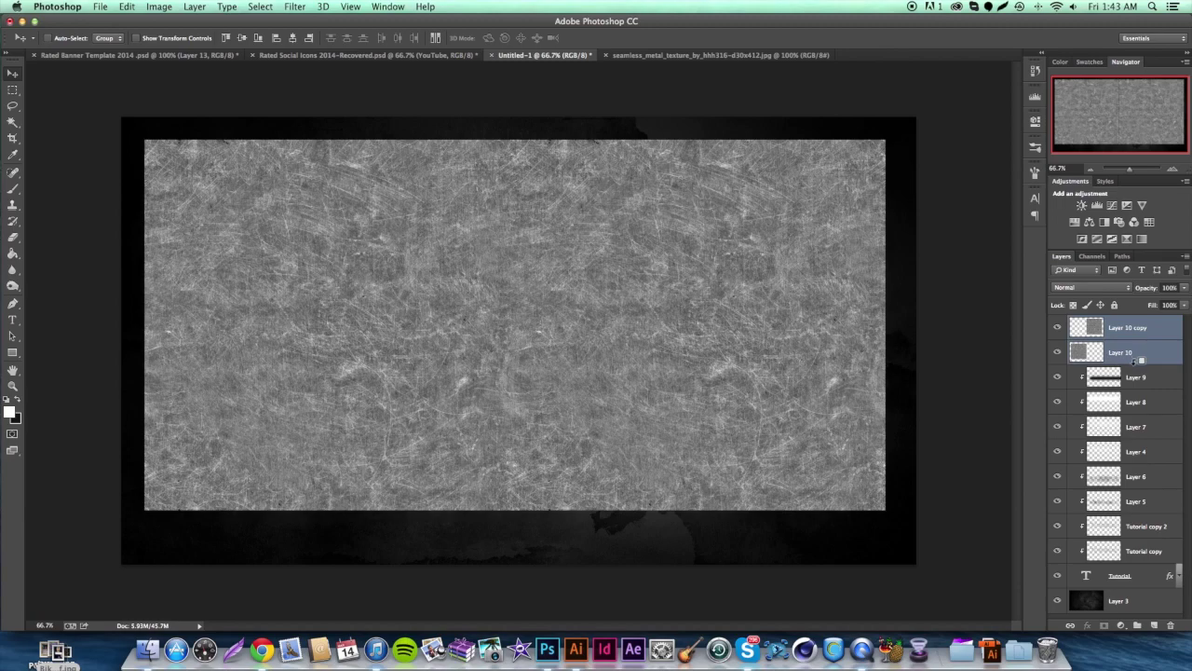
alt+click(1142, 363)
alt+click(1138, 339)
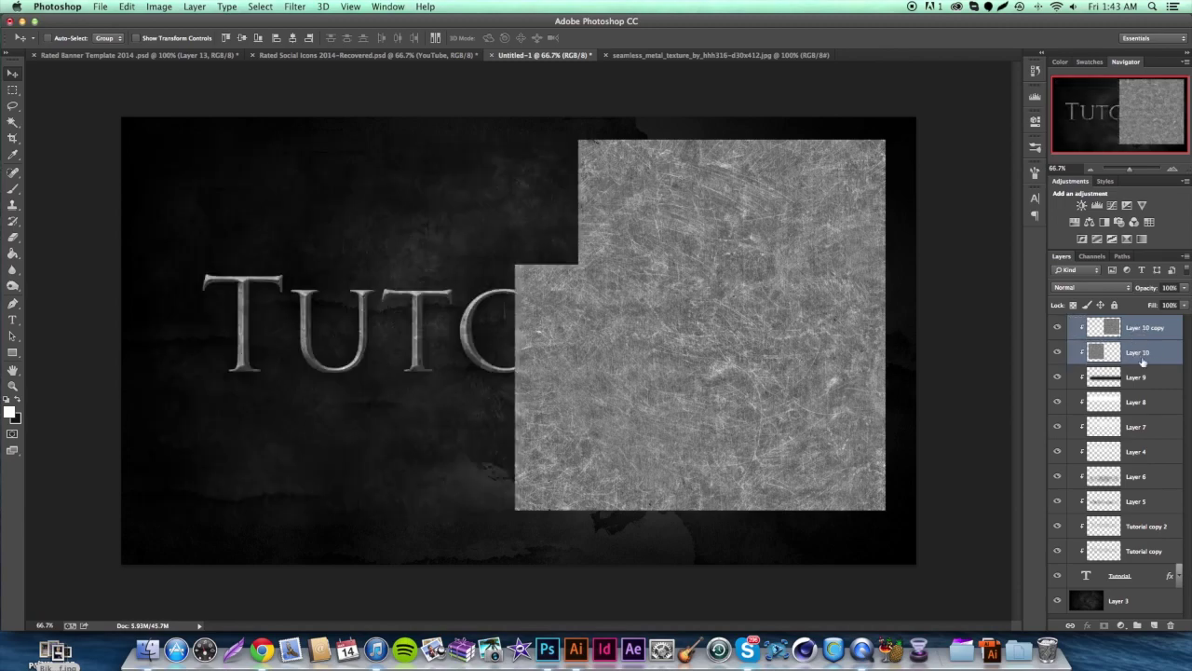
right_click(1142, 358)
click(1024, 459)
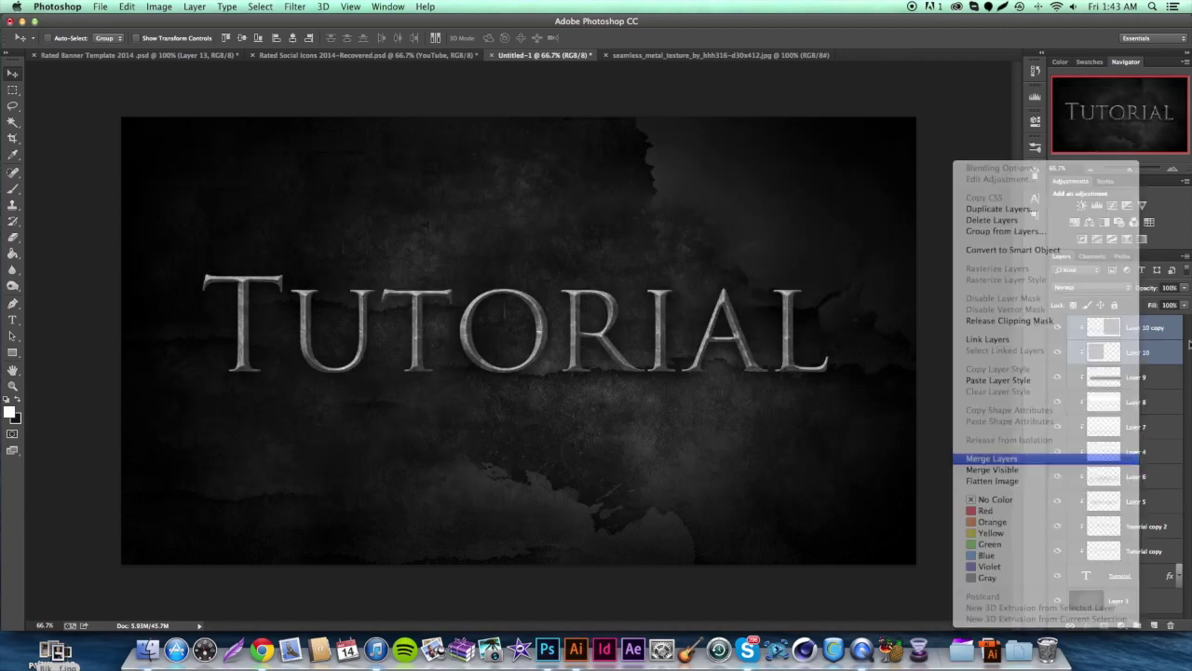
Step: Place the merged metal texture between Layer 5 and Tutorial copy 2, set its blend mode to Overlay, and reselect Layer 9
drag(1137, 324, 1144, 498)
drag(1141, 471, 1142, 474)
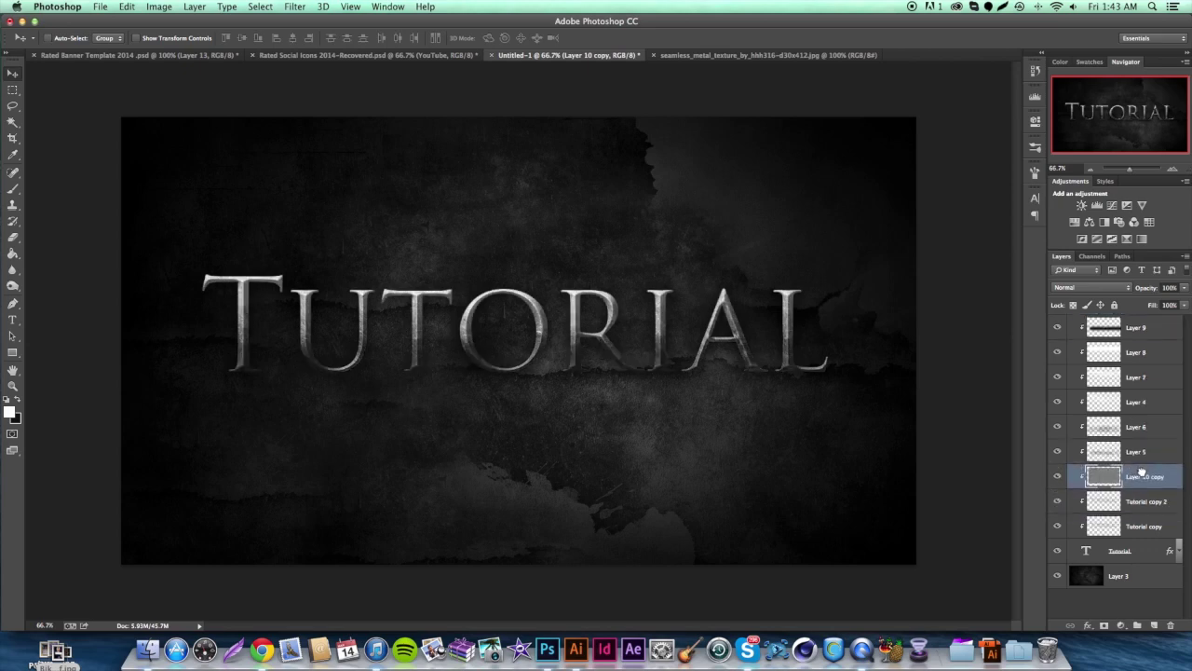
click(1083, 289)
key(Escape)
key(shift+alt+o)
click(1135, 327)
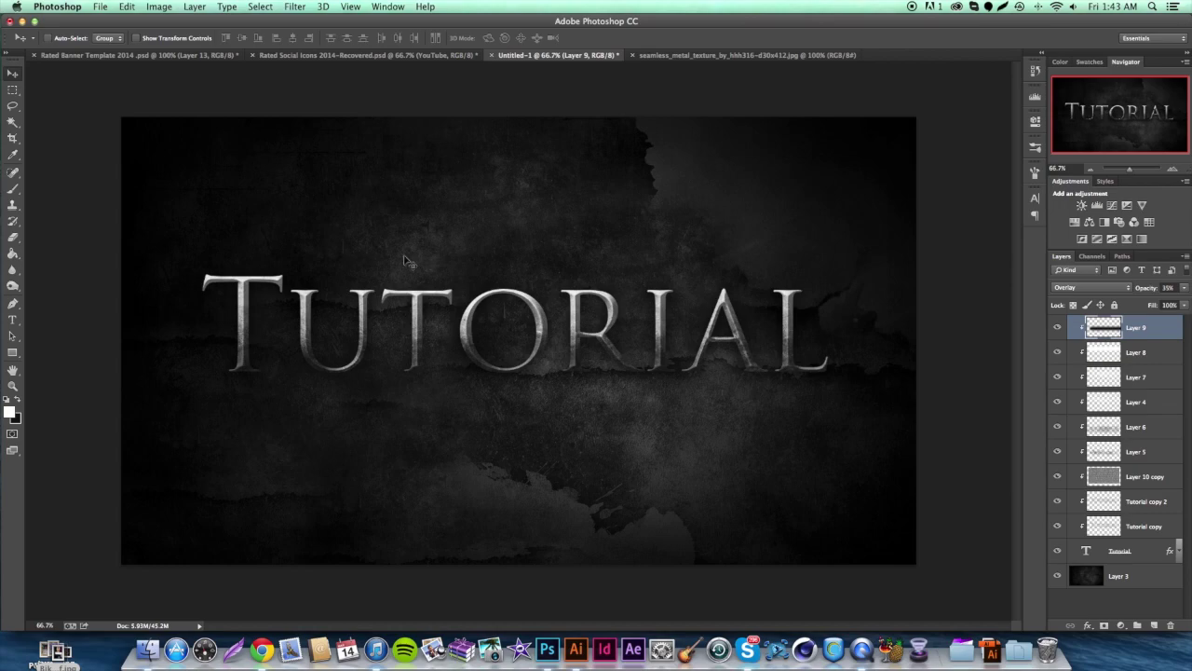
Step: Set the drop shadow opacity of the Tutorial text layer to 75%
click(1057, 576)
click(1057, 577)
click(1132, 551)
click(1088, 625)
click(1106, 603)
text(75)
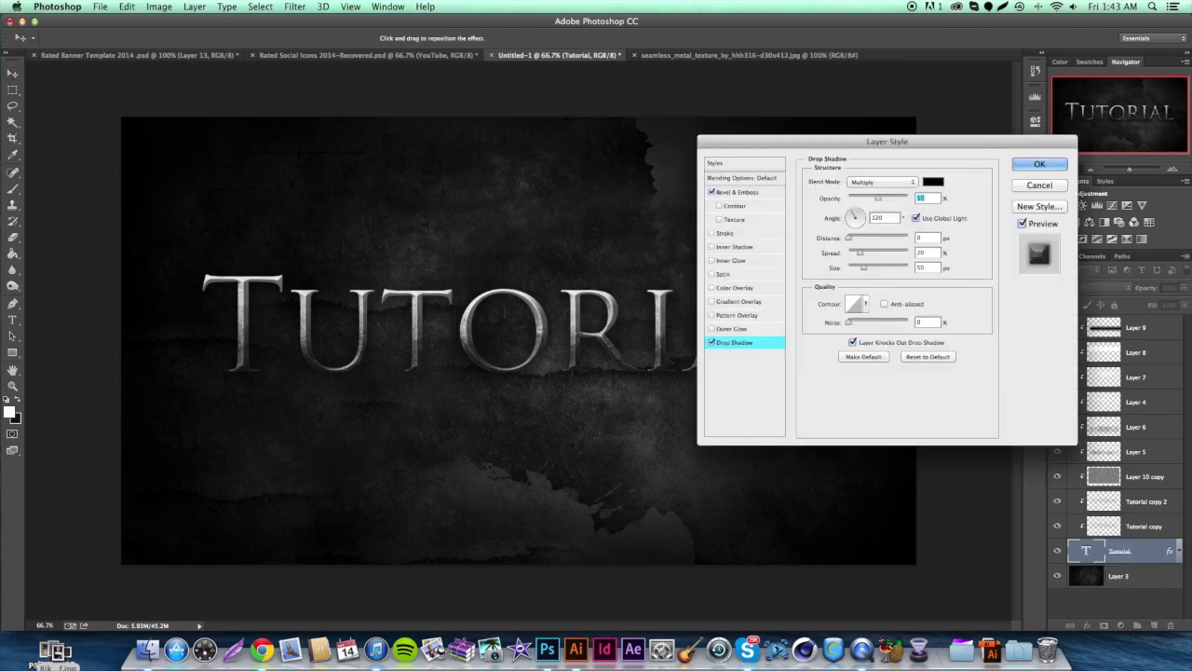
key(Return)
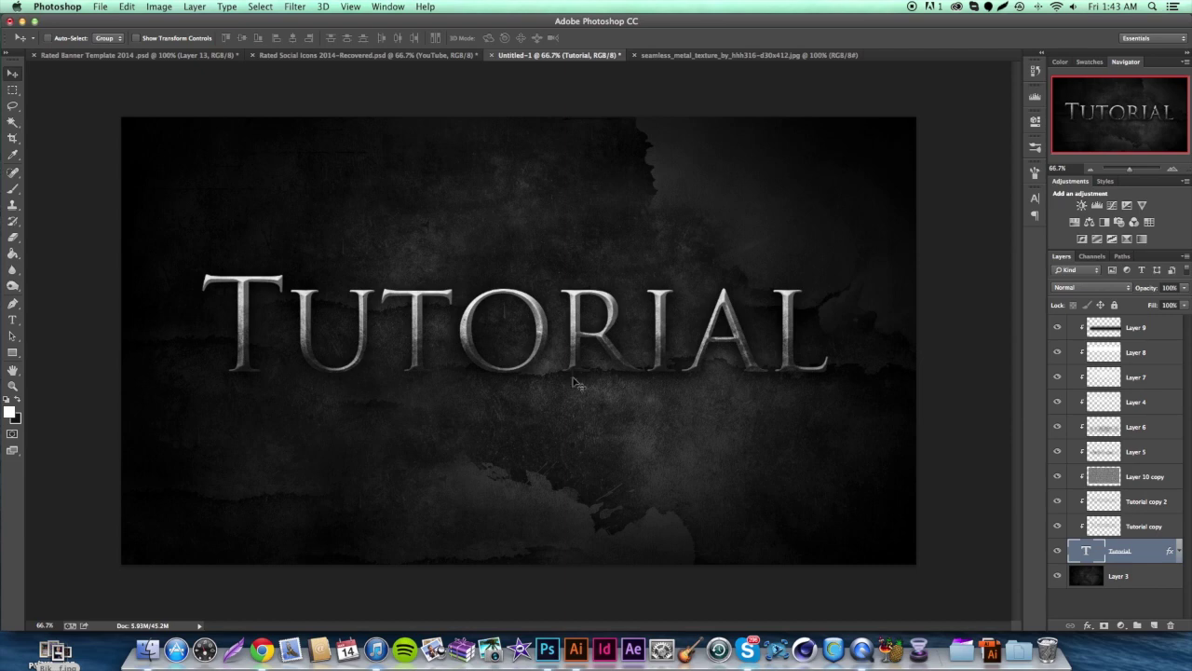
Step: Duplicate the Tutorial text layer together with all layers clipped to it
shift+click(1156, 330)
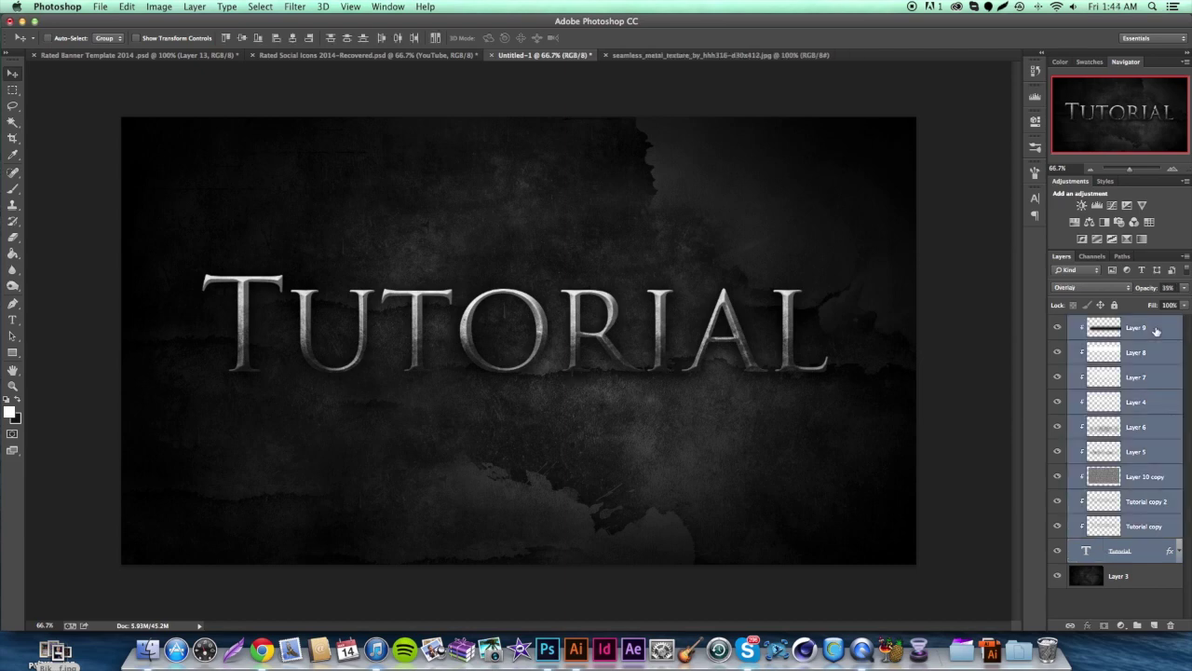
drag(1118, 551, 1137, 321)
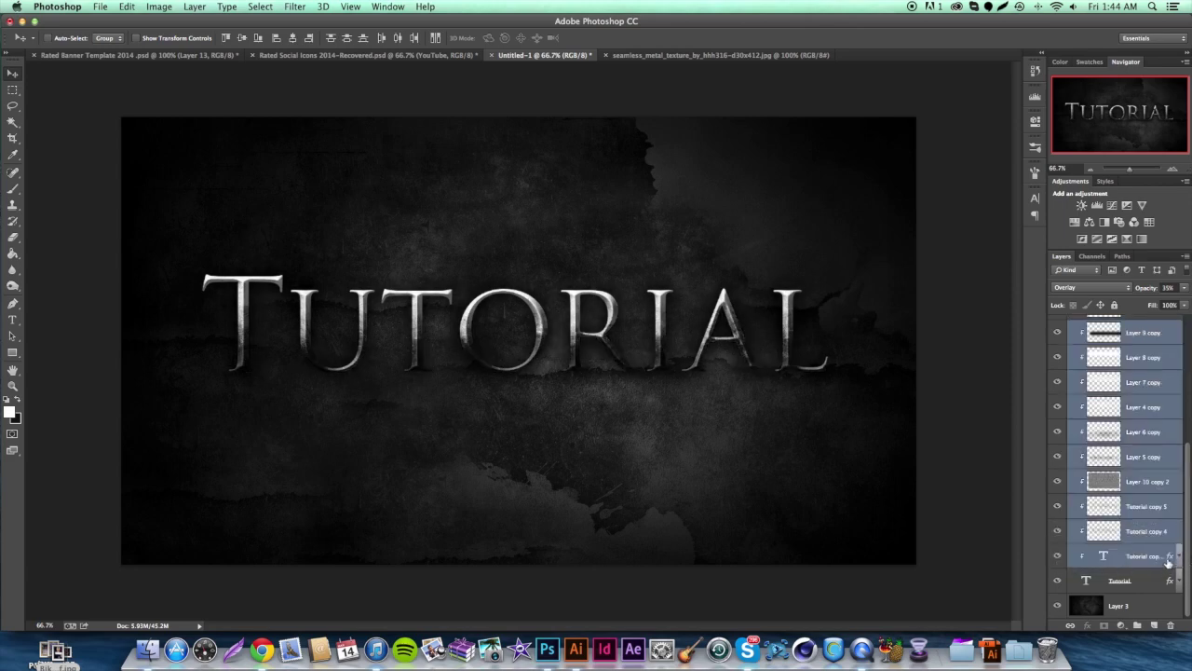
Step: Try to release the duplicated title layers from their clipping, move them beneath the original text, rasterize the layer style and merge them
click(1179, 557)
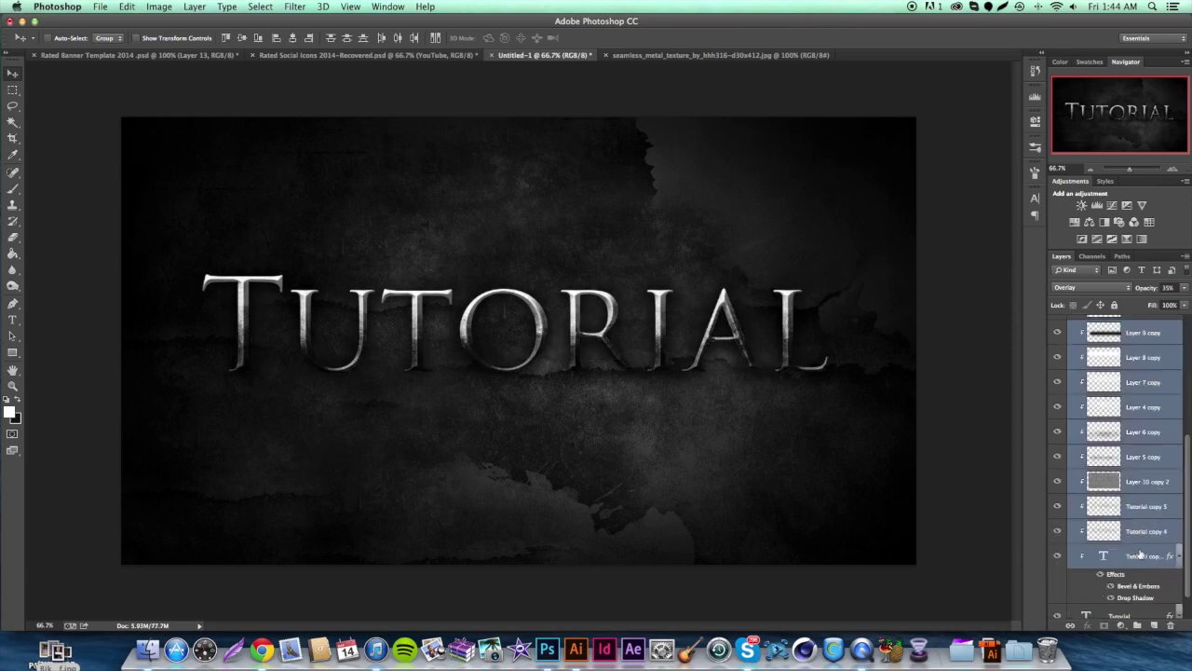
scroll(1138, 552, down, 1)
key(super+alt+g)
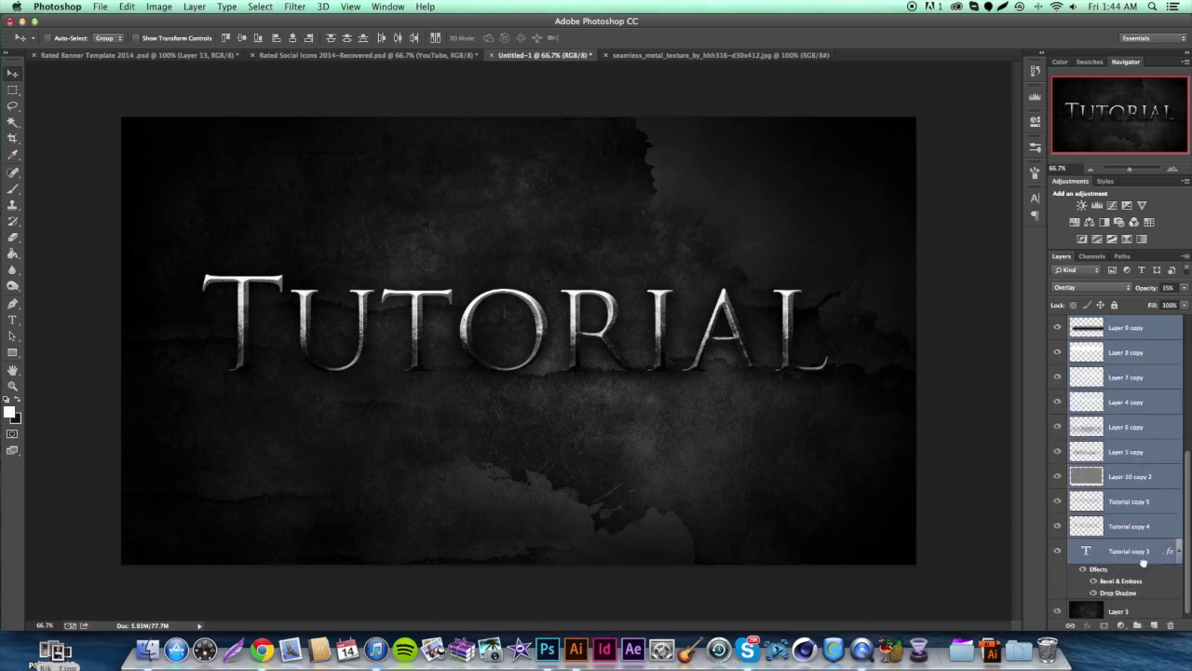
right_click(1139, 562)
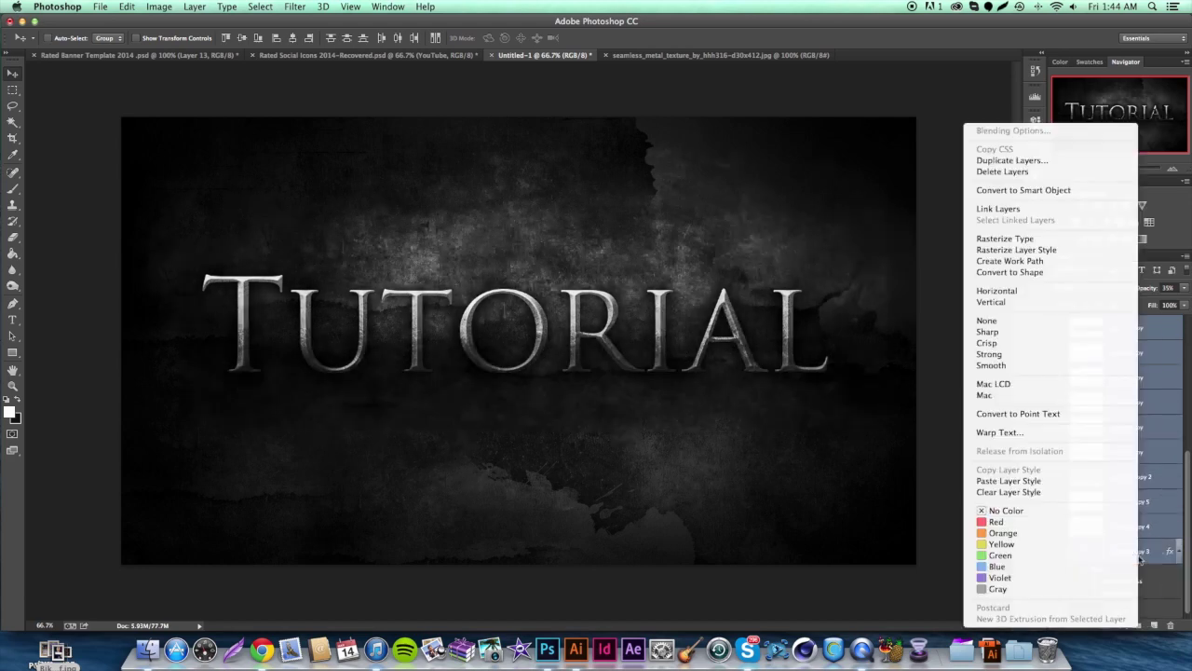
click(1038, 253)
right_click(1135, 579)
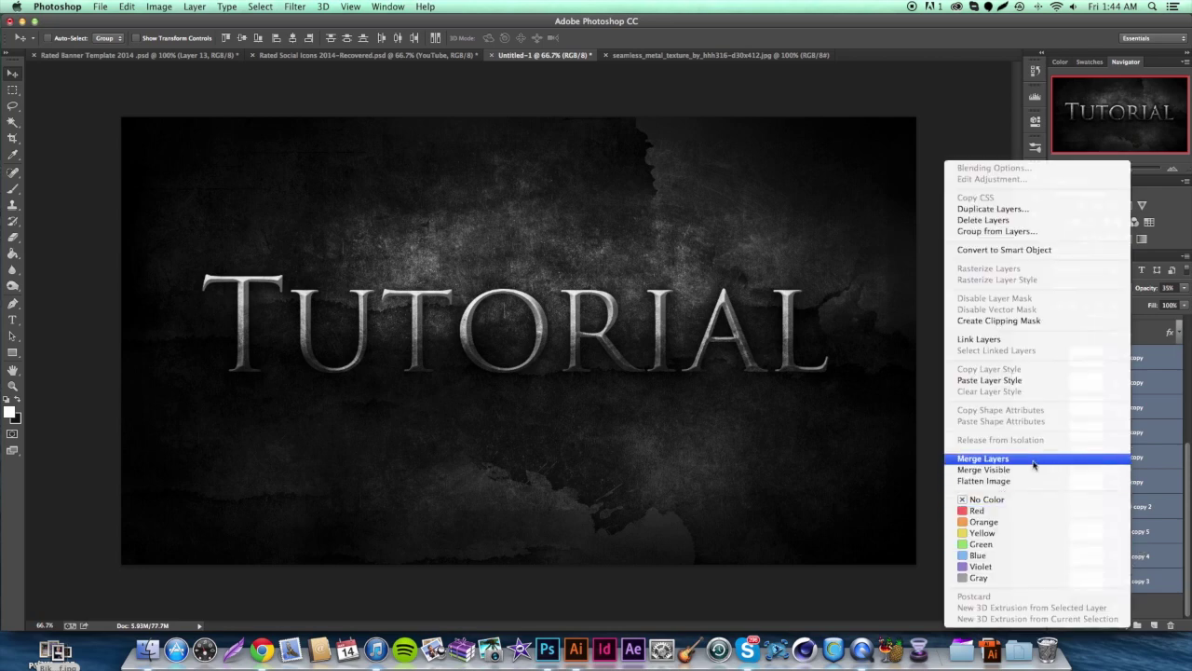
click(1091, 459)
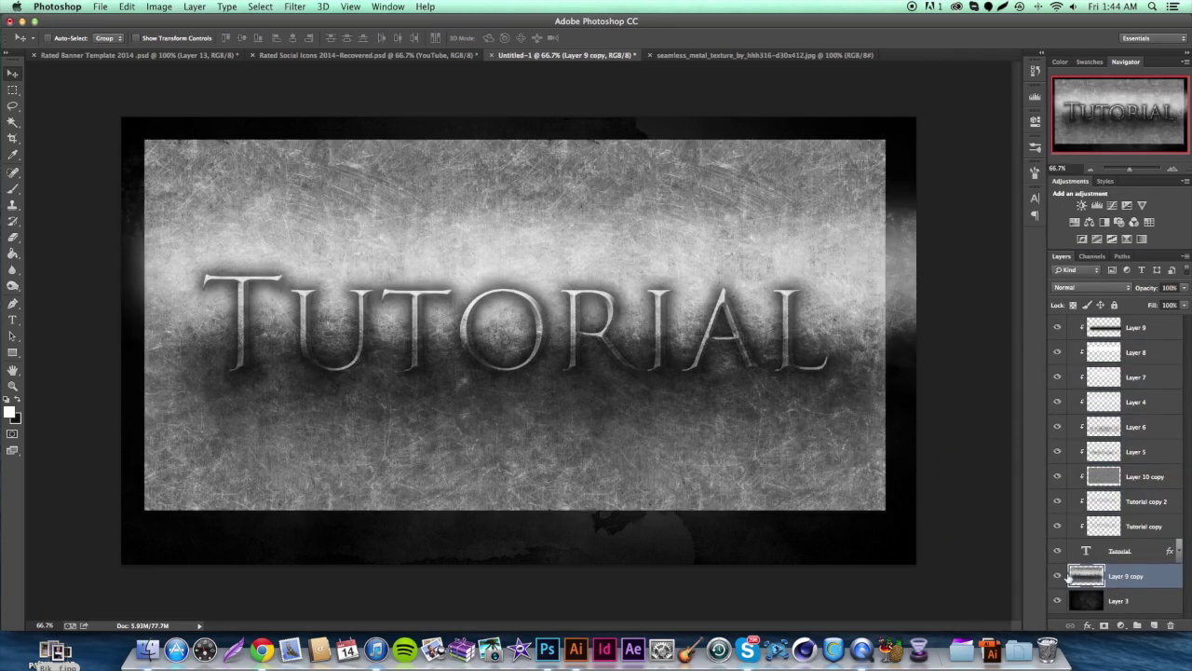
Step: Undo the merge, rasterizing, unclipping and reordering until the duplicated title layers are back at the top of the stack
key(super+z)
key(super+z)
key(super+z)
key(super+z)
key(super+z)
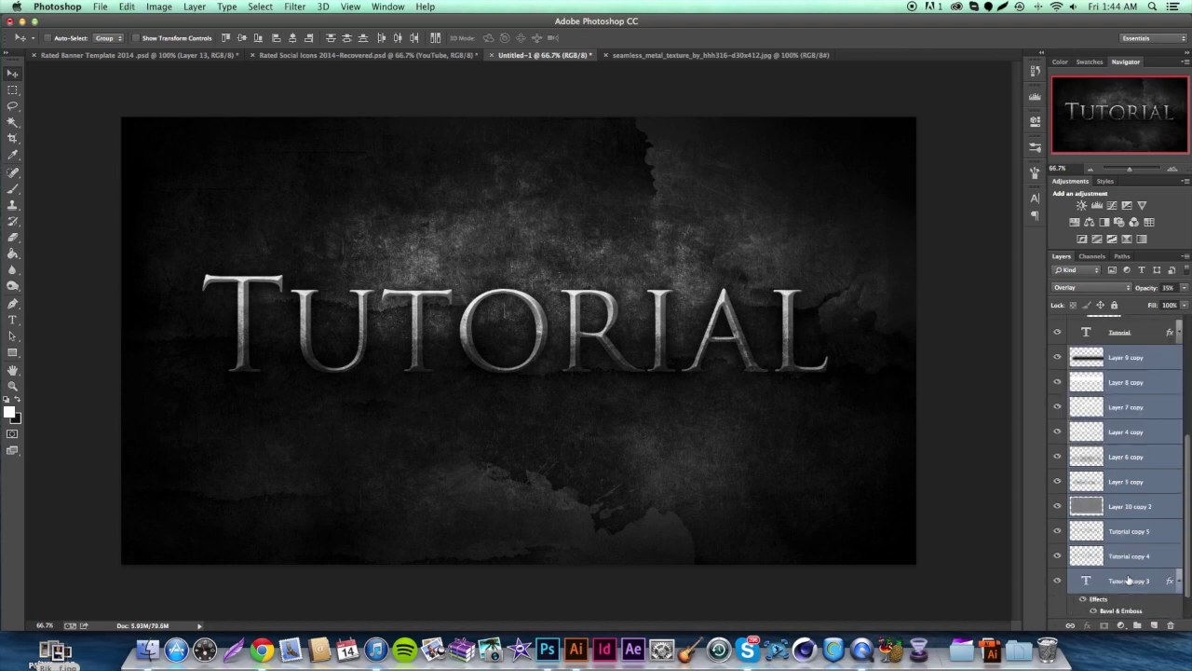
key(super+z)
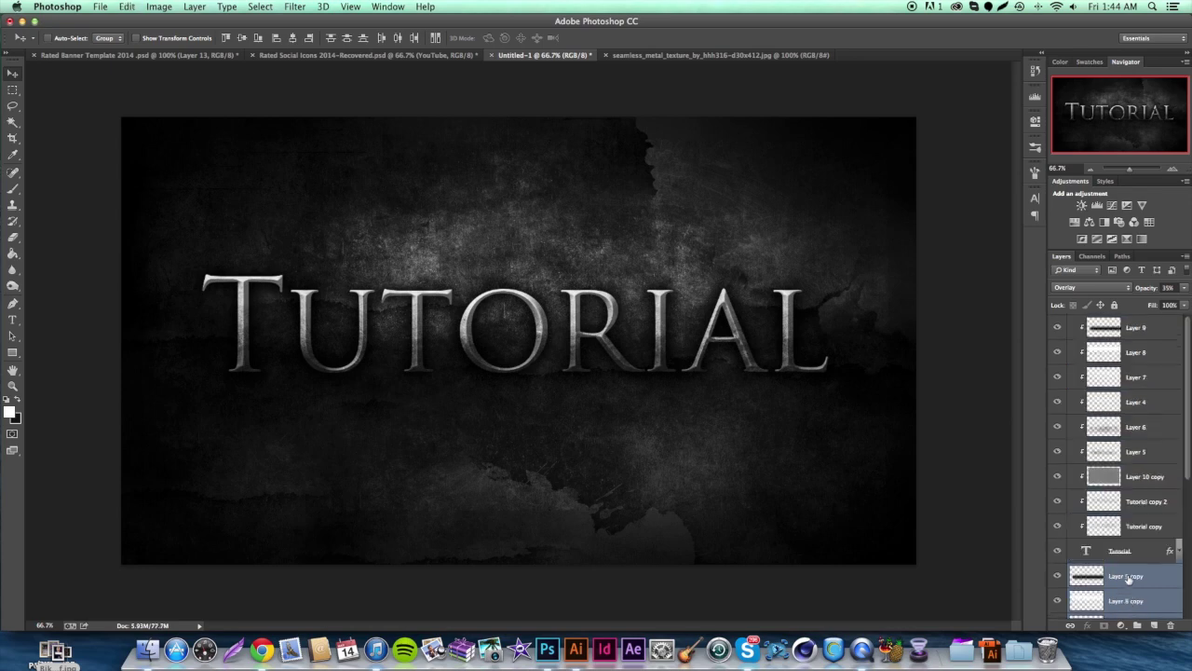
key(super+z)
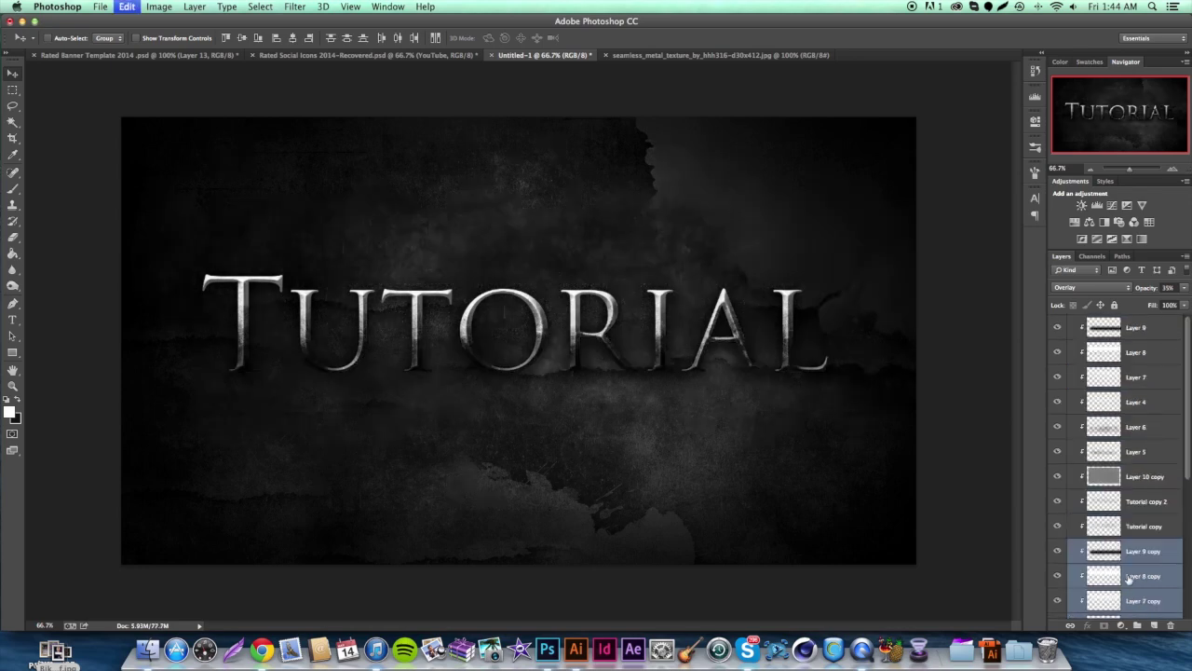
key(super+z)
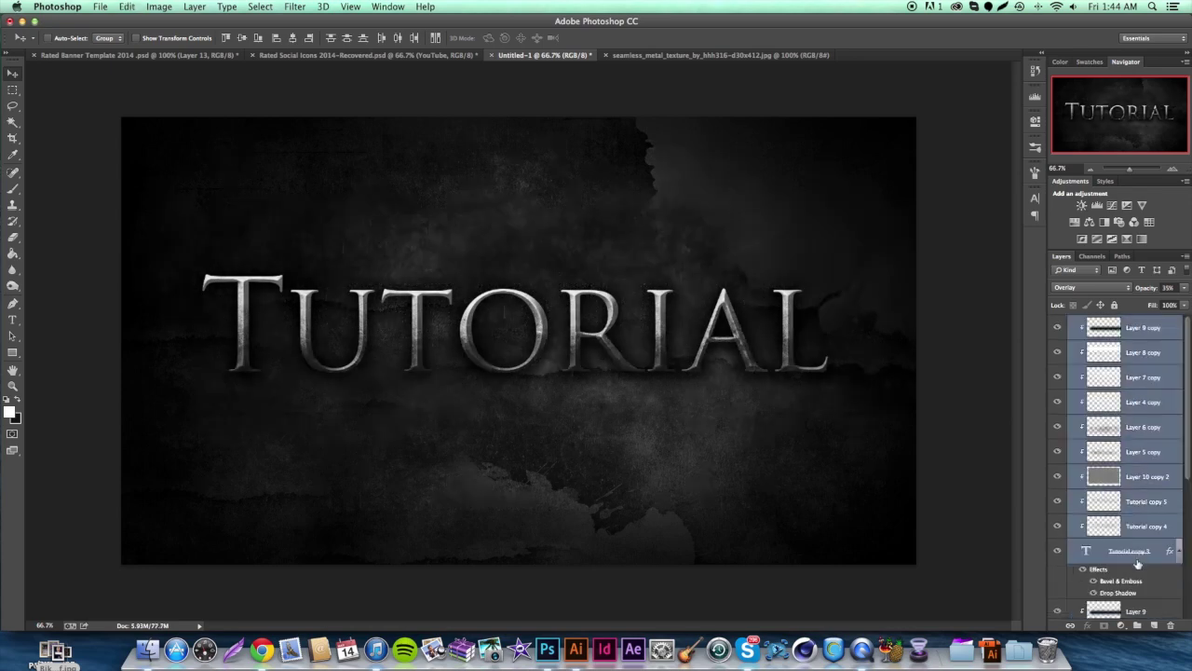
Step: Duplicate the copied title layers once more and merge this new set, from the text layer up to Layer 9 copy 2, into one layer
key(super+j)
right_click(1142, 550)
key(Escape)
click(1138, 555)
right_click(1138, 554)
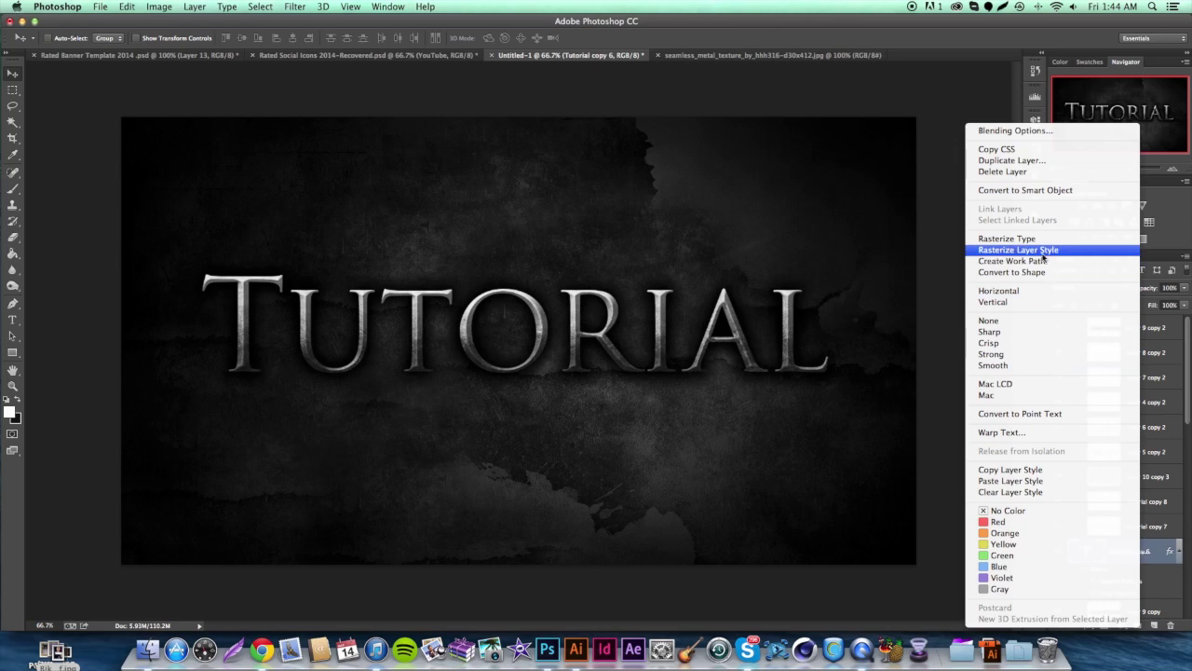
key(Escape)
shift+click(1142, 332)
right_click(1143, 335)
click(1048, 461)
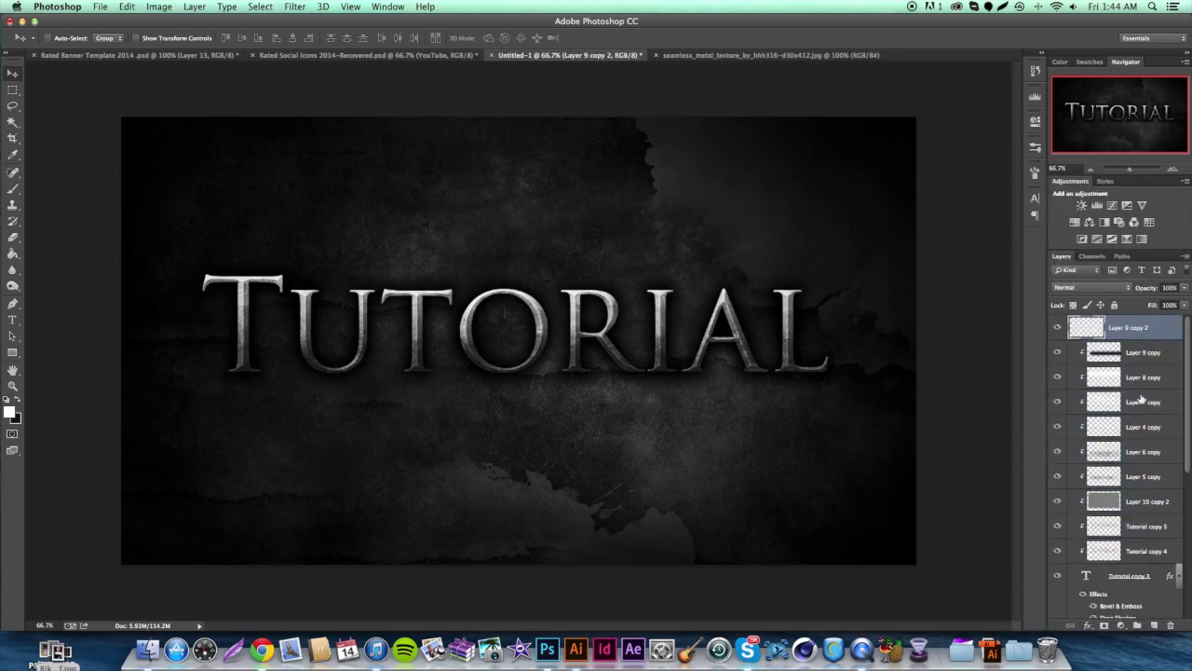
Step: Place the merged title layer directly beneath Tutorial copy 3 and enlarge it proportionally until the lettering extends past both sides of the canvas
drag(1125, 598, 1125, 605)
click(296, 7)
click(303, 6)
key(ctrl+t)
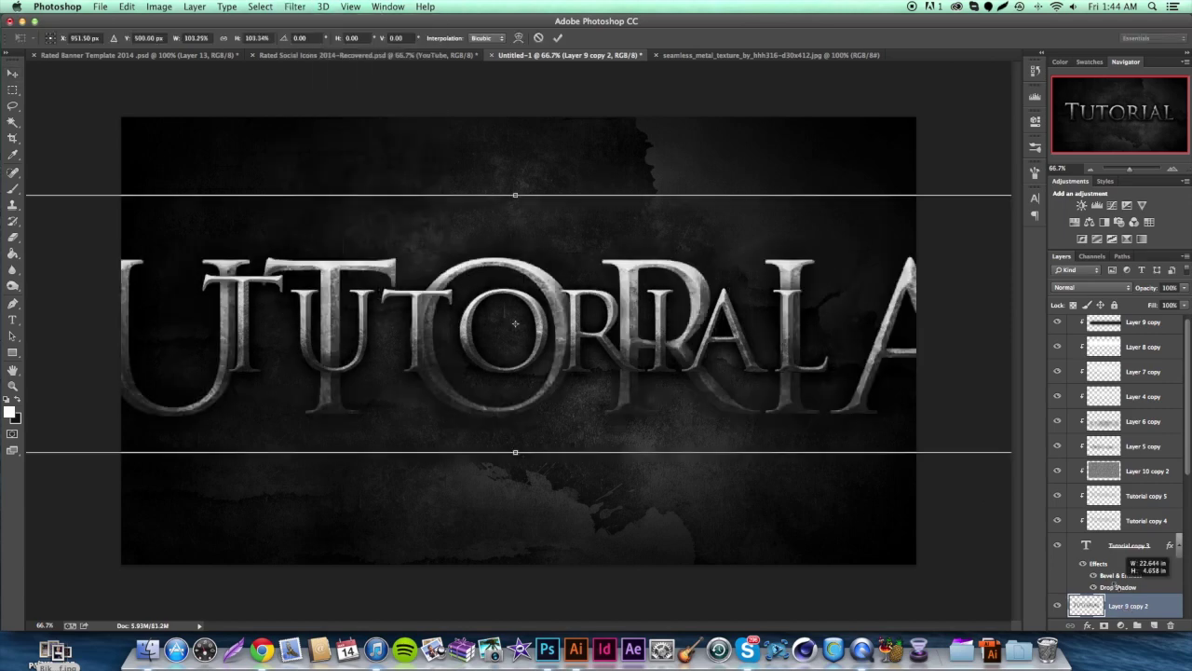
key(Return)
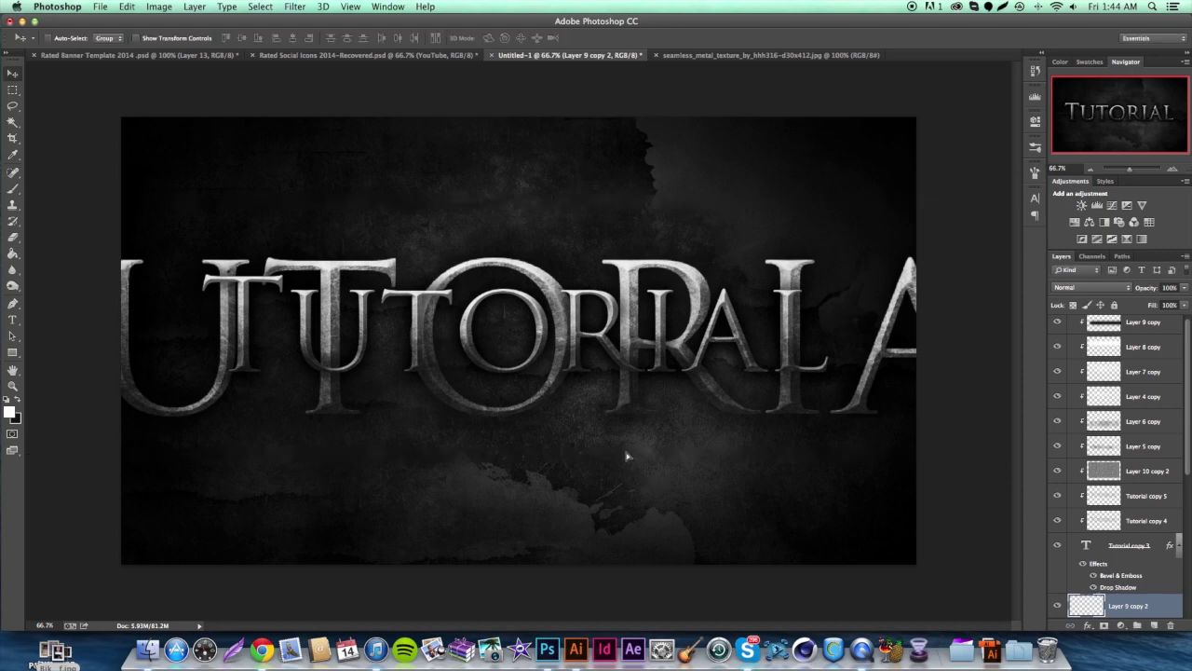
Step: Apply a Gaussian Blur with a 3.7 pixel radius to the enlarged title layer and lower its opacity to 15%
click(305, 6)
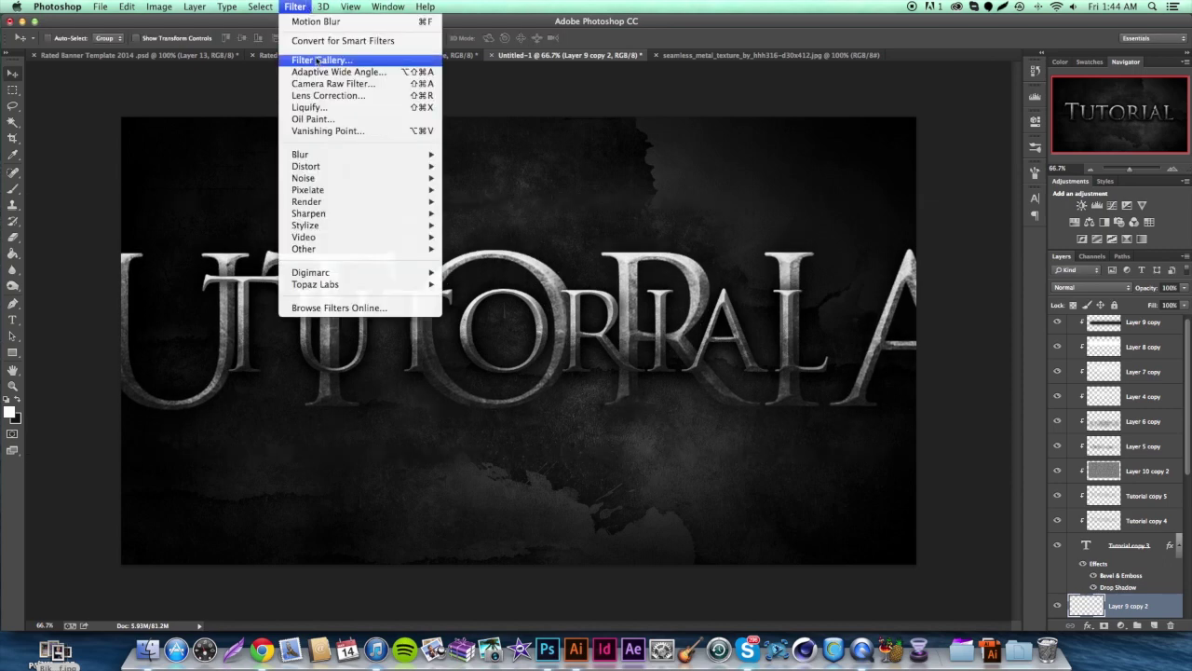
mouse_move(317, 154)
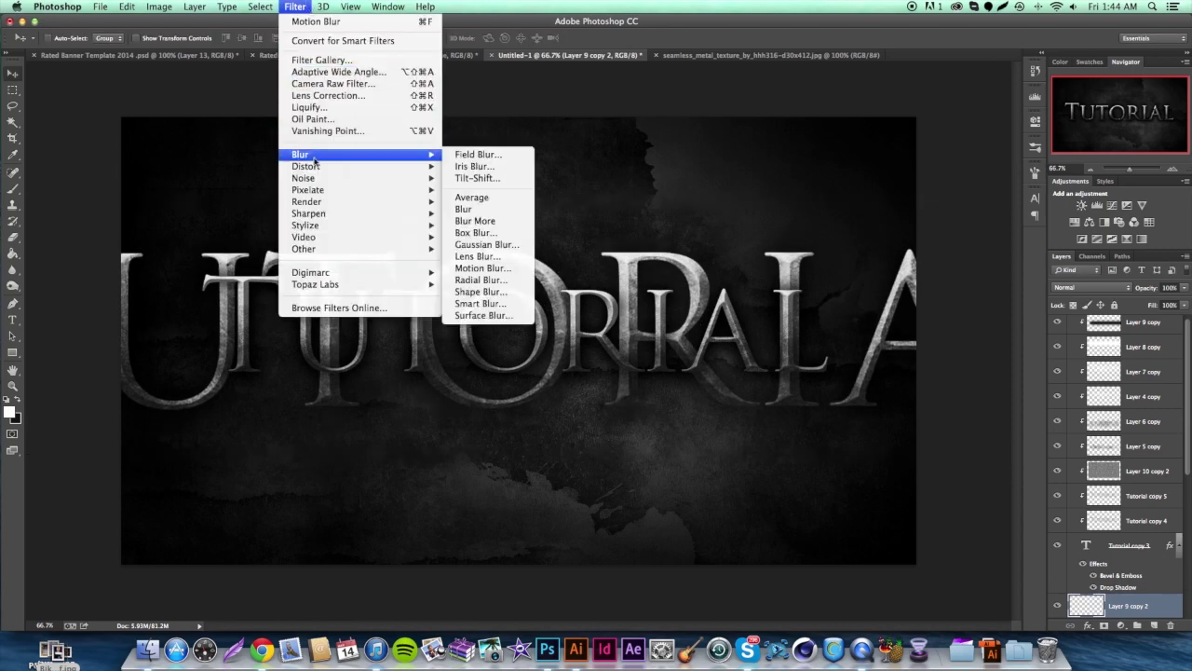
click(484, 249)
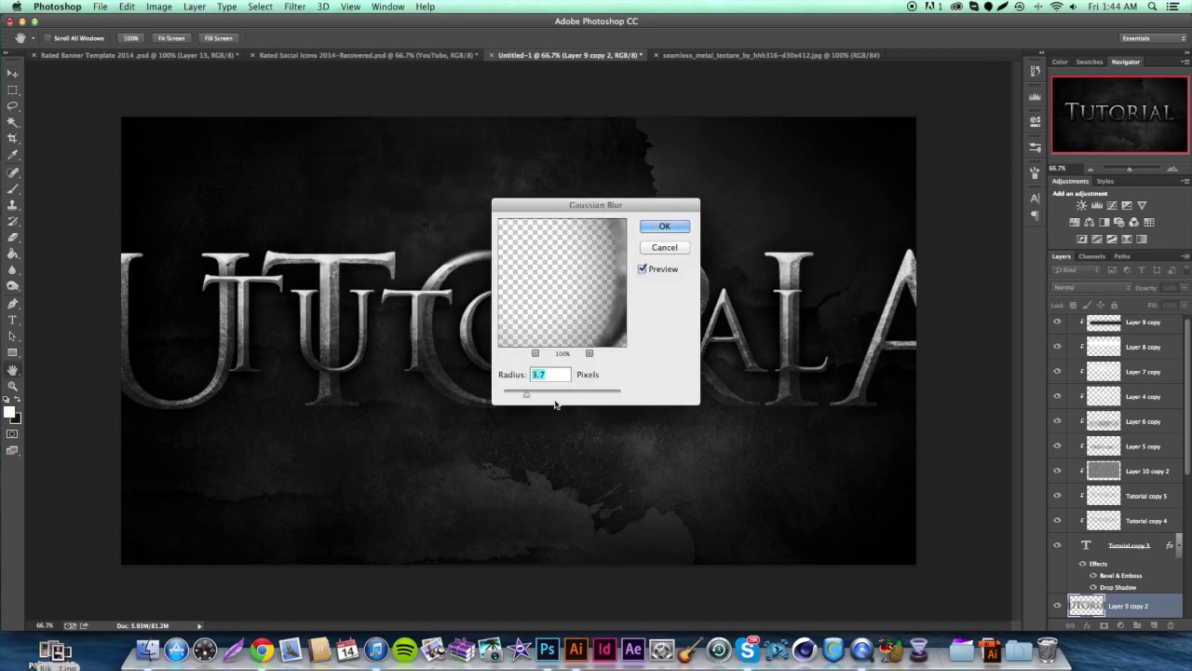
click(664, 225)
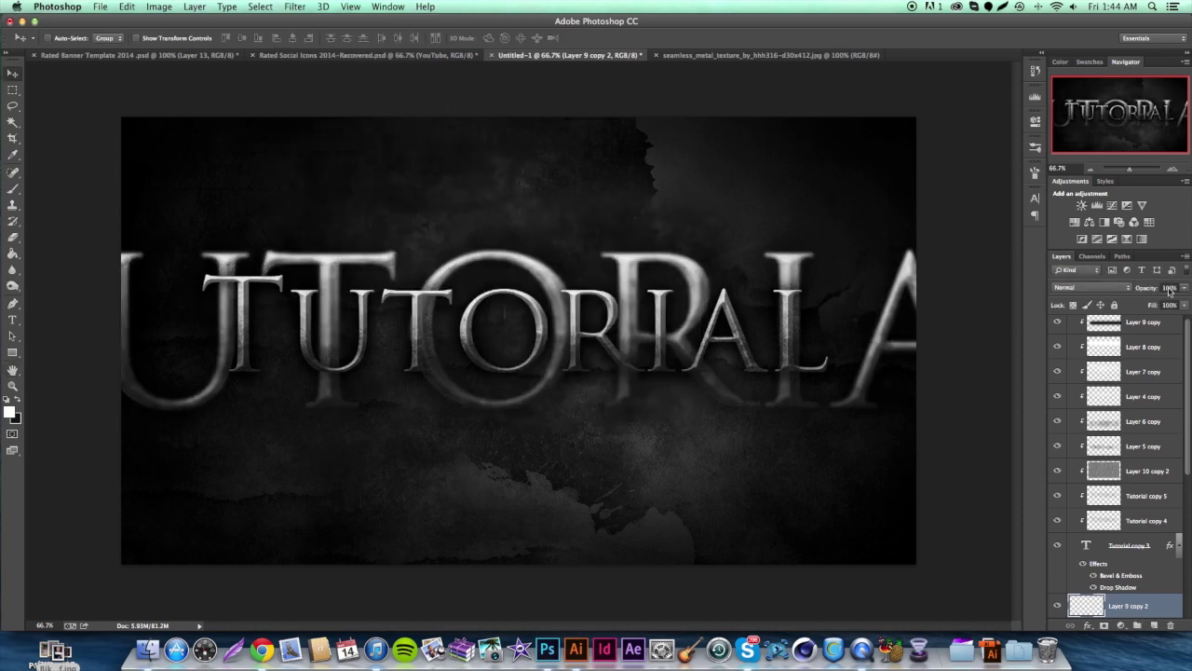
text(15)
key(Return)
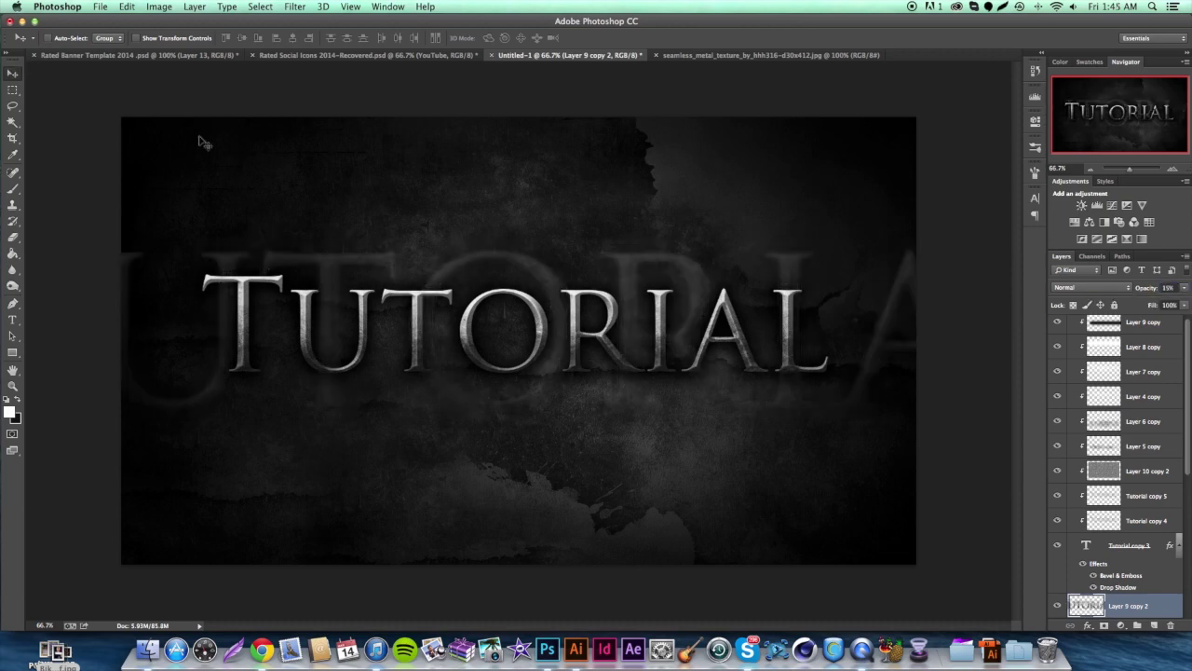
Step: Select the Tutorial copy 3 text layer and close the seamless metal texture document
click(1174, 550)
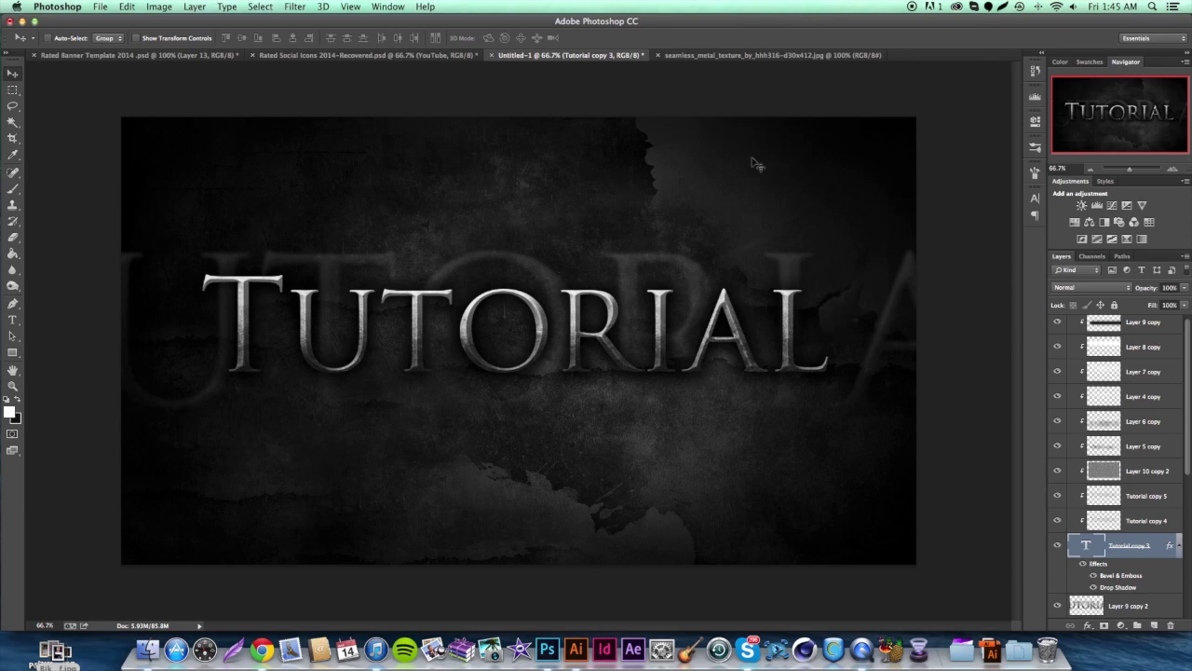
click(659, 55)
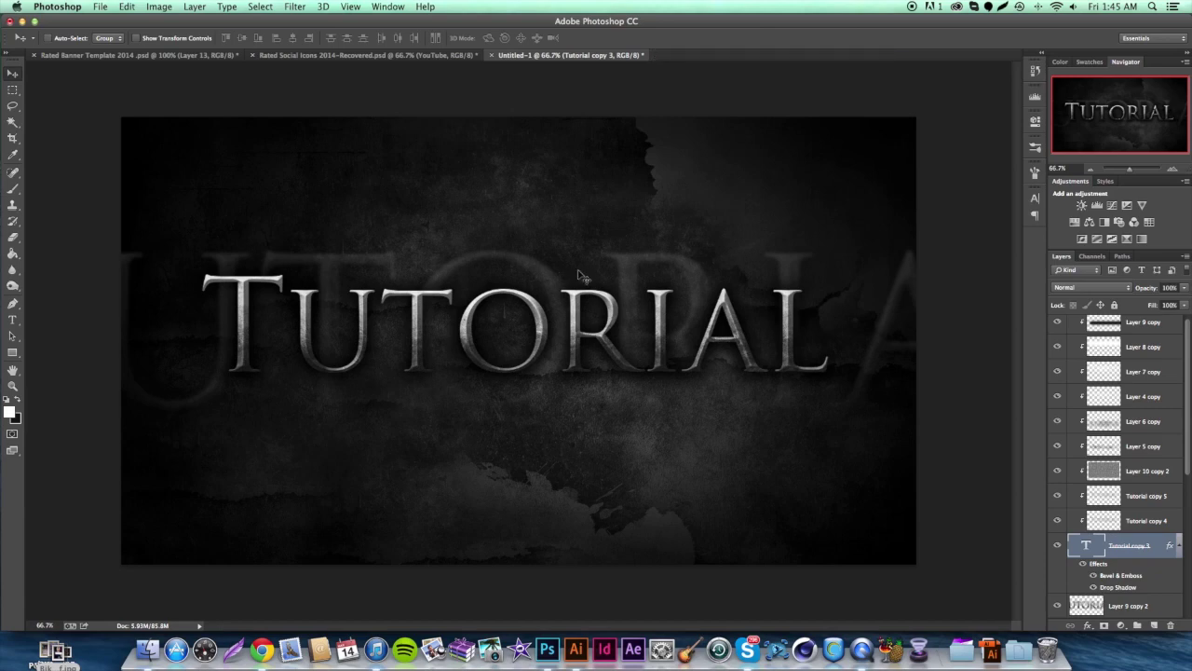